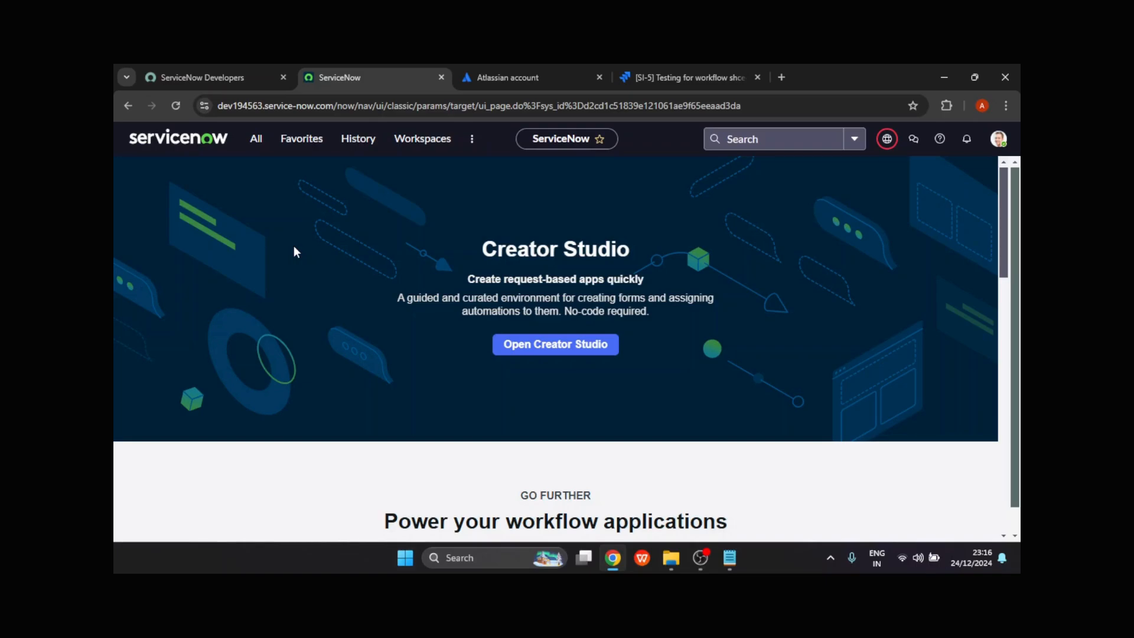
Find the Plugins module under System Definition and open the Application Manager.
left_click(256, 139)
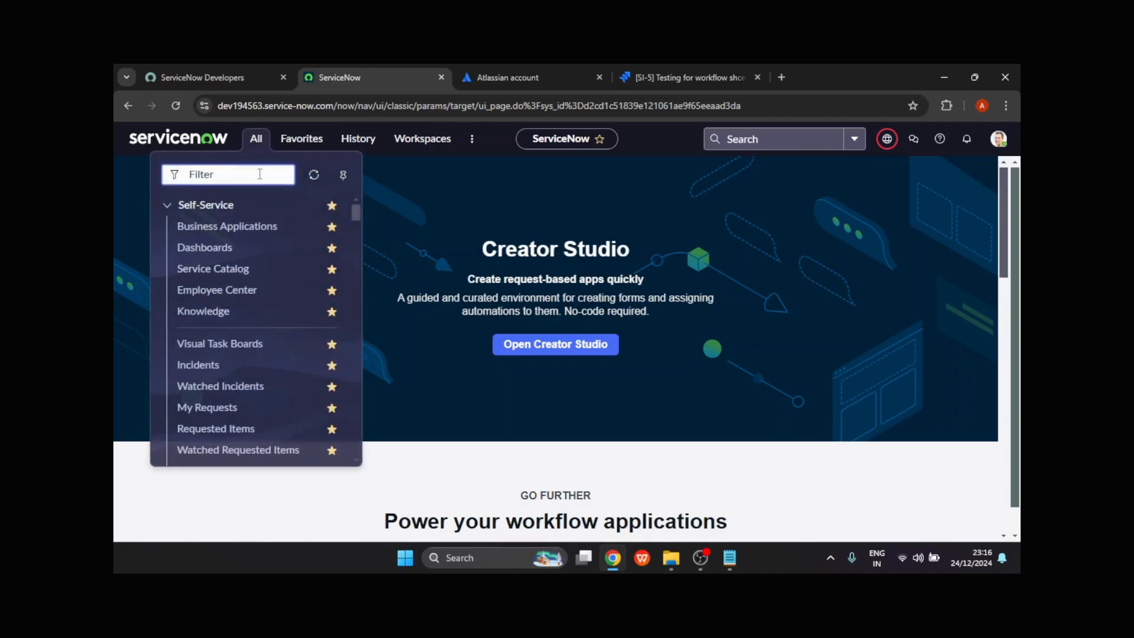
type("pl")
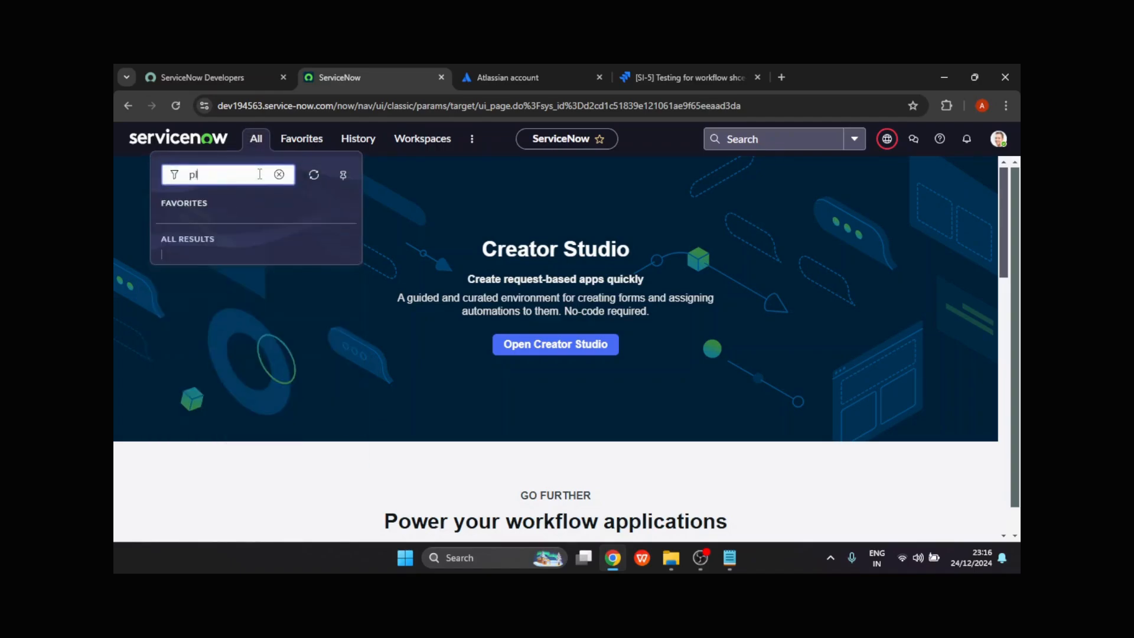
type("ugins")
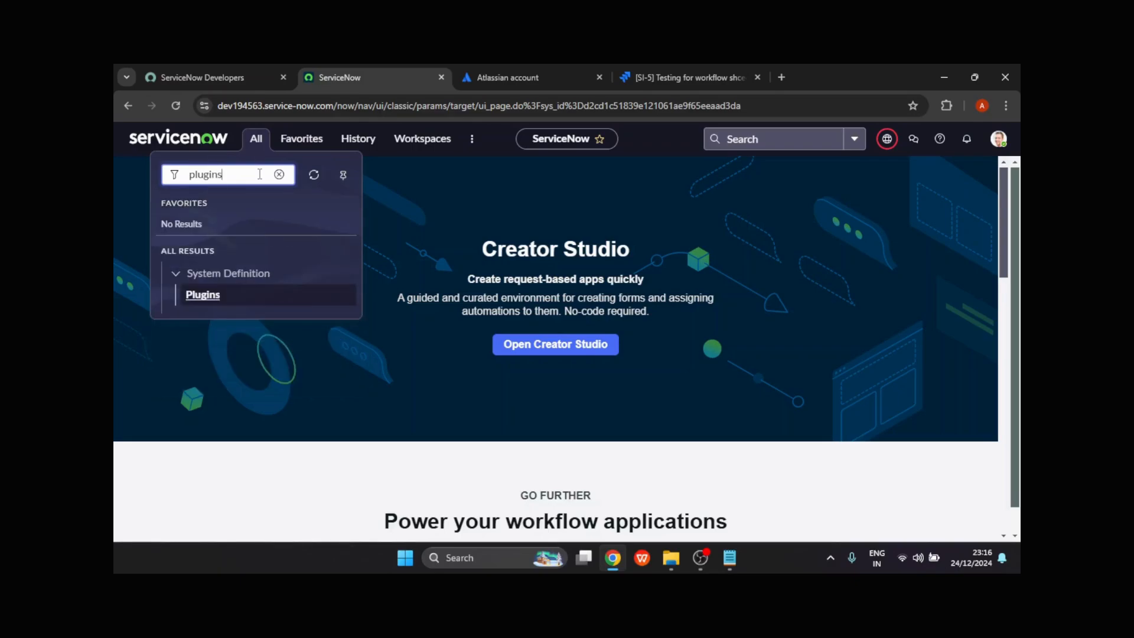
left_click(189, 297)
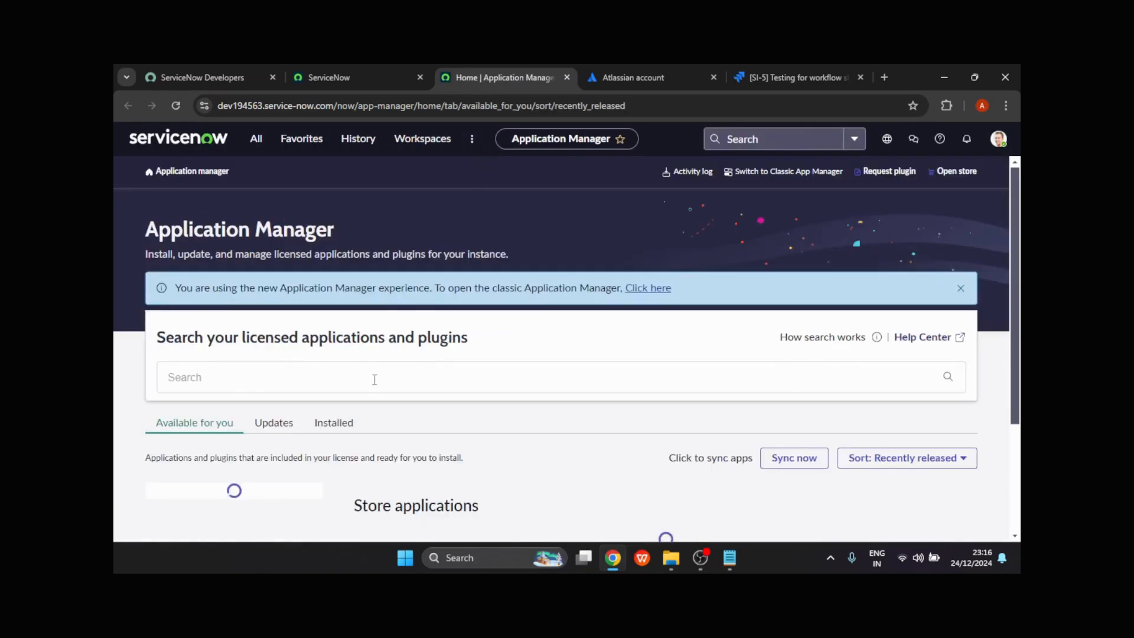
Search the licensed applications and plugins for sn_jira_spoke.
left_click(375, 379)
type("s")
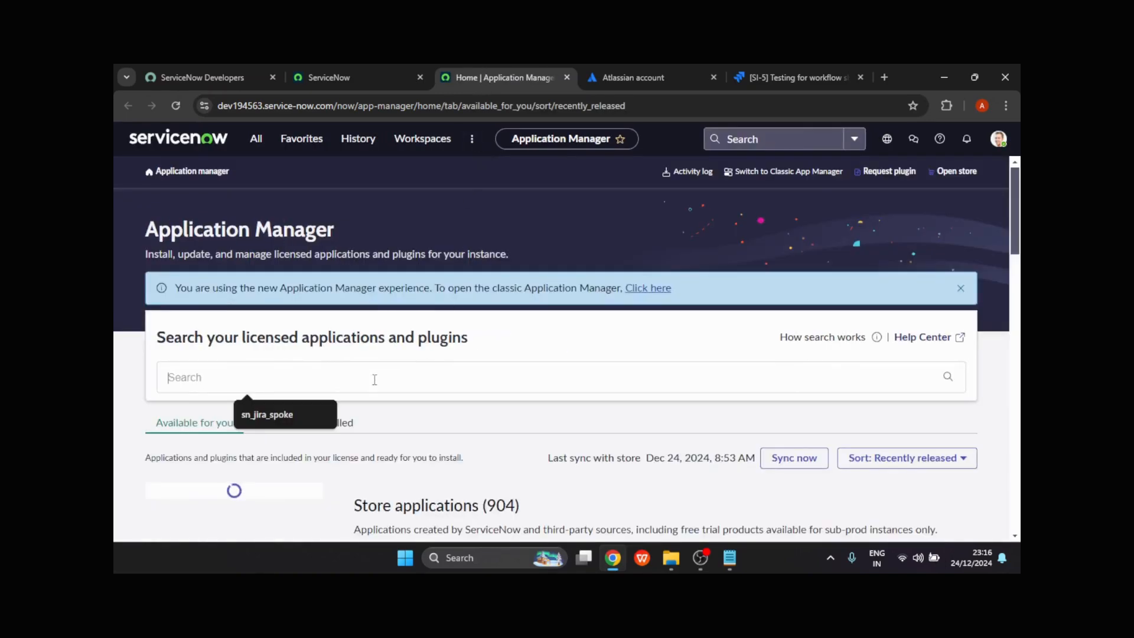
type("n_hi")
key("BackSpace")
key("BackSpace")
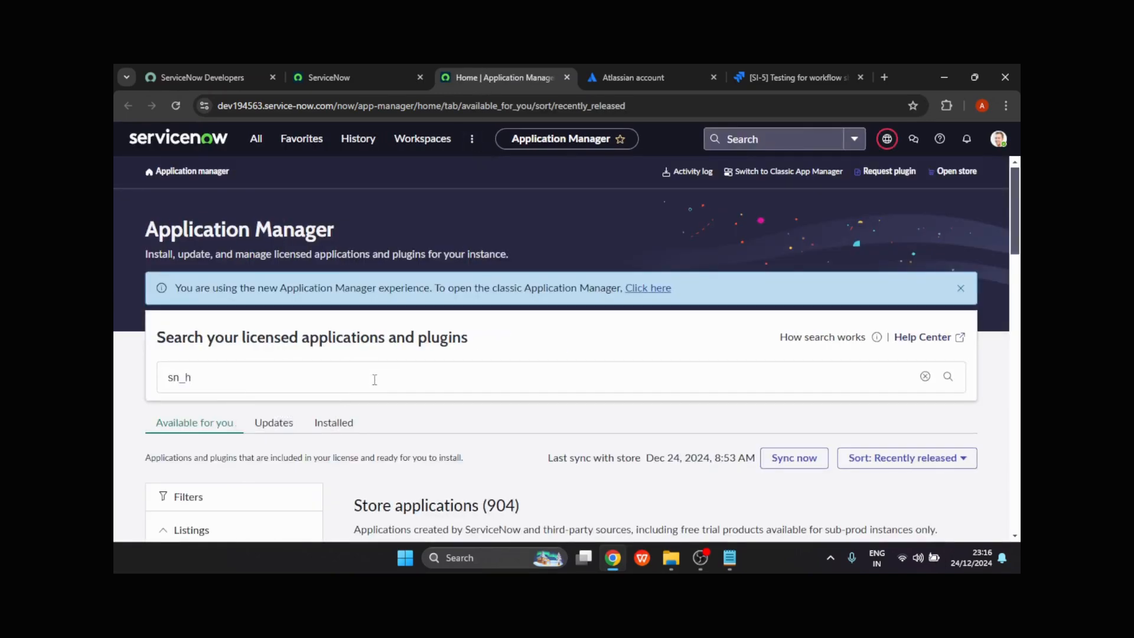
type("jir")
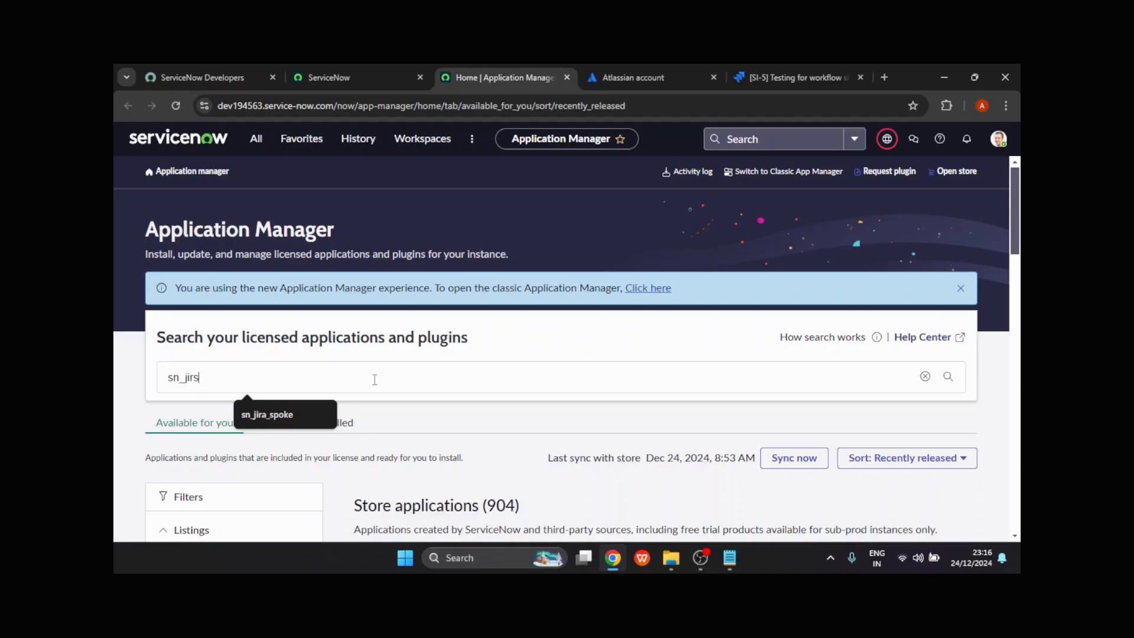
type("a_spoke")
key("Return")
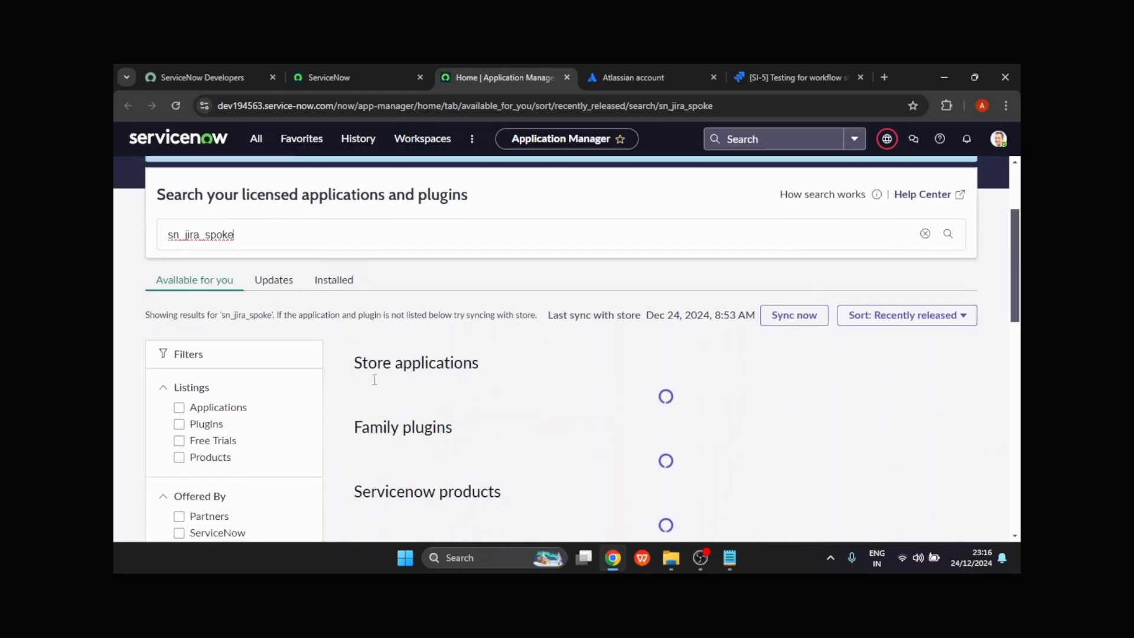
Restrict the sn_jira_spoke results to installed applications and check the Jira Spoke entry.
left_click(369, 273)
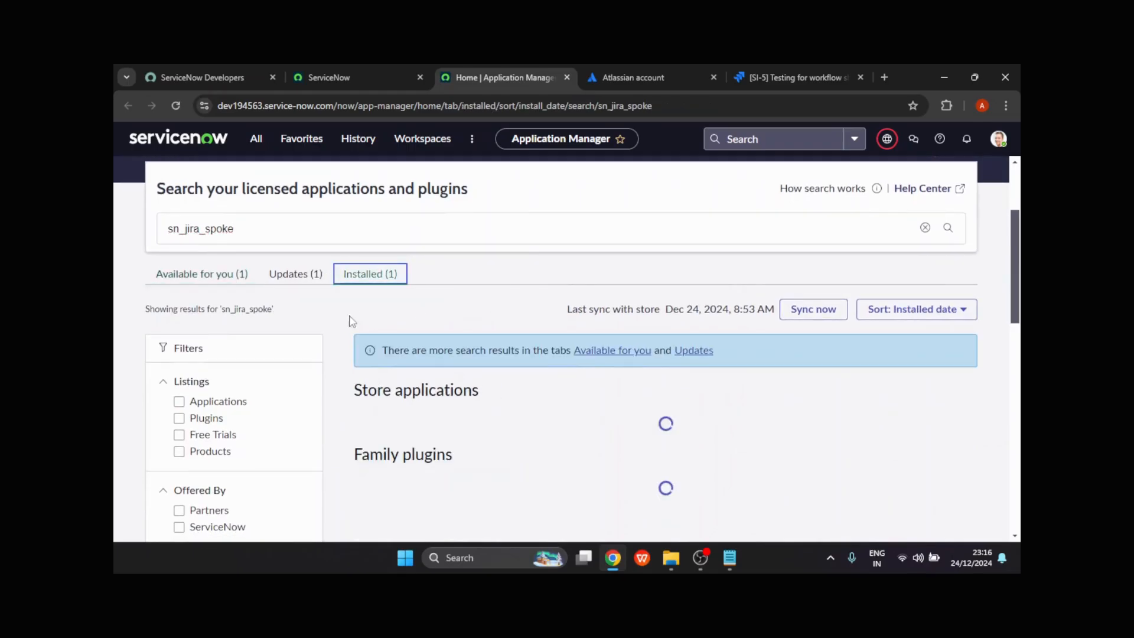
scroll(437, 440, "down", 1)
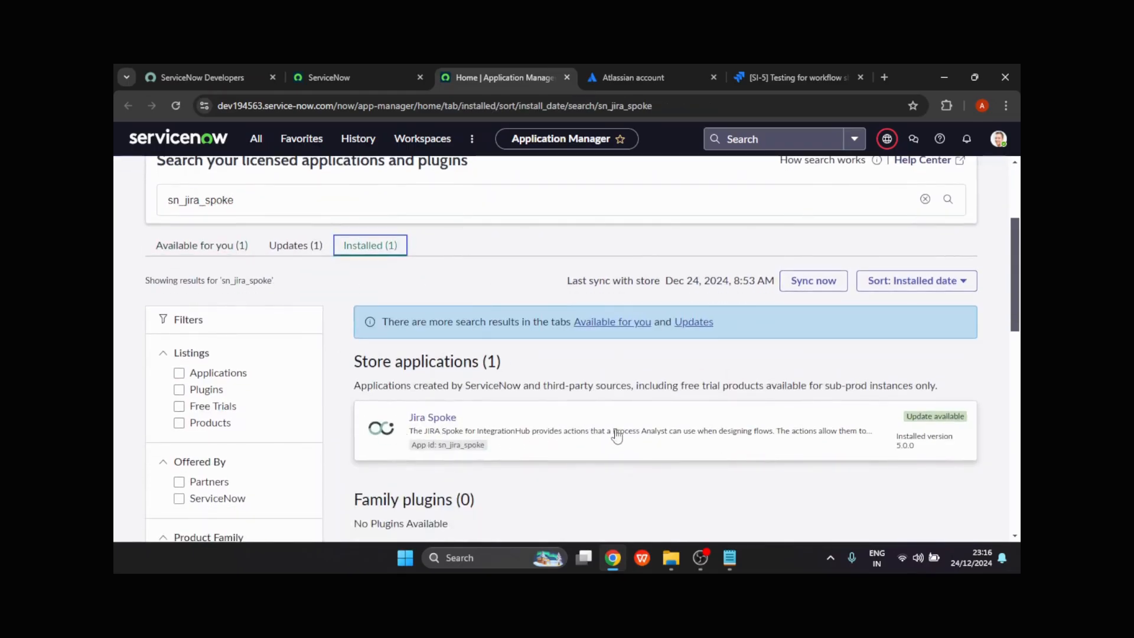
scroll(437, 427, "up", 2)
scroll(467, 407, "down", 1)
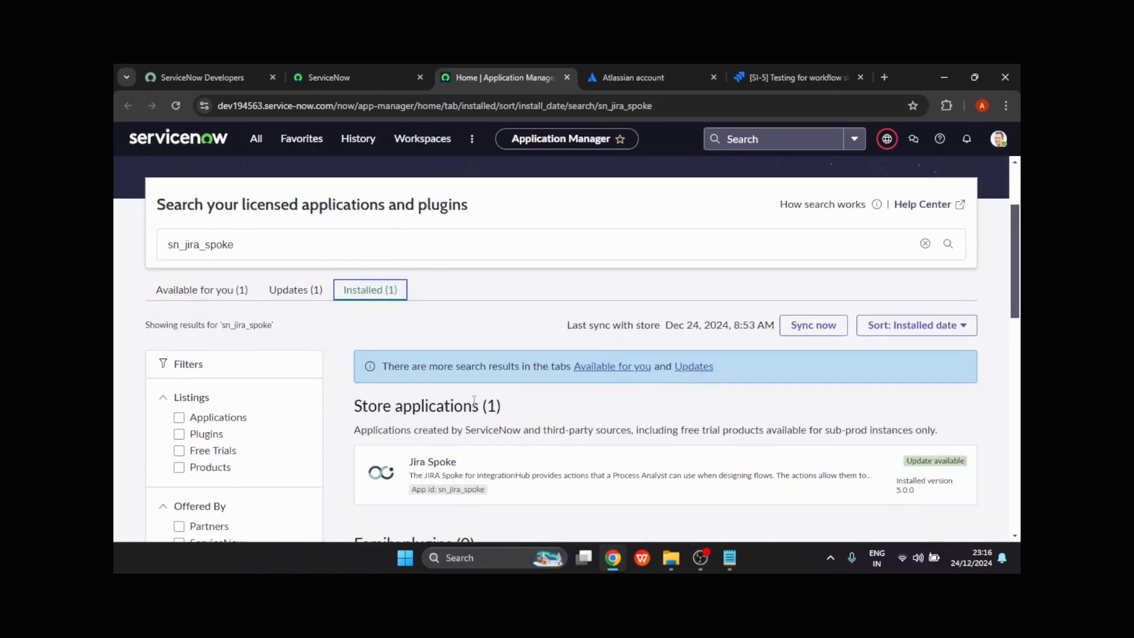
Review the Atlassian account profile page and the ServiceNow Integration project's work items in Jira.
left_click(619, 75)
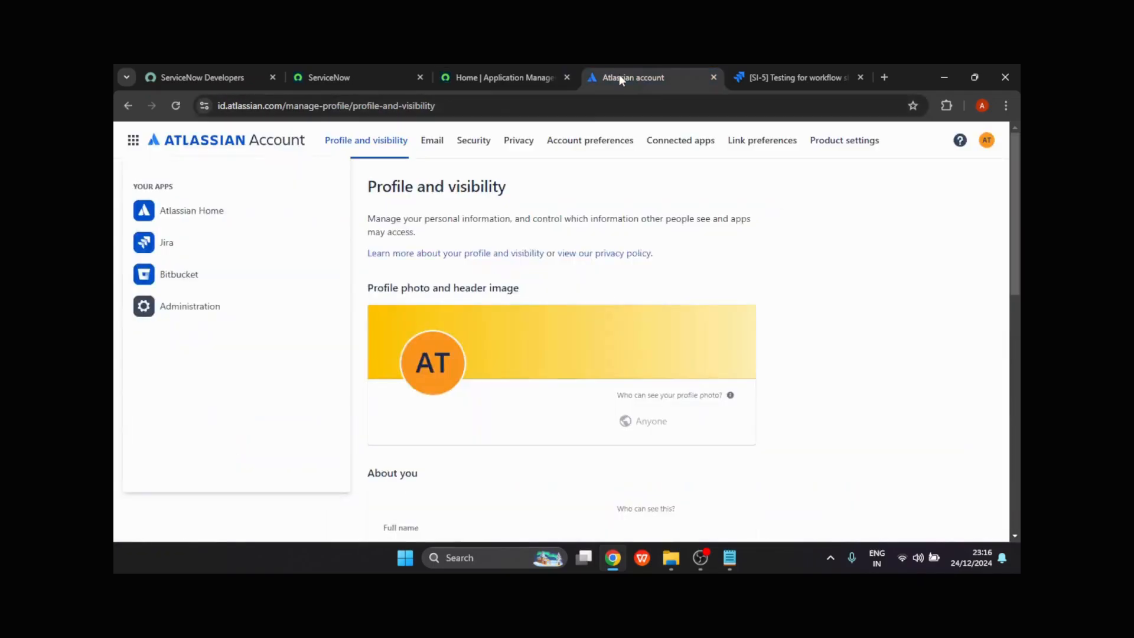
left_click_drag(221, 105, 319, 110)
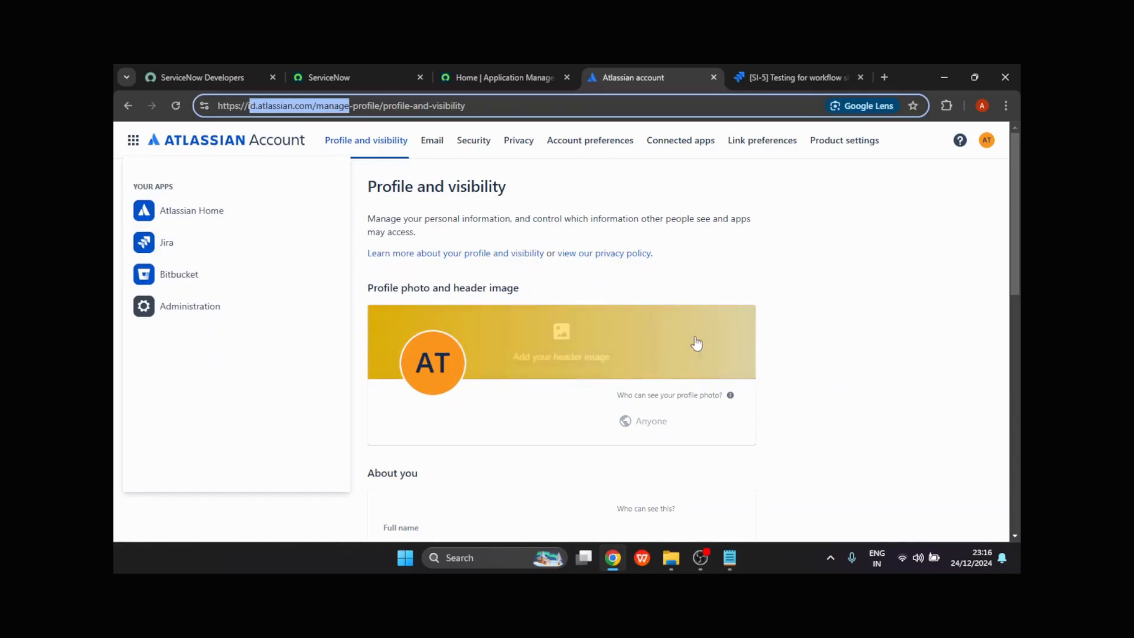
left_click(910, 279)
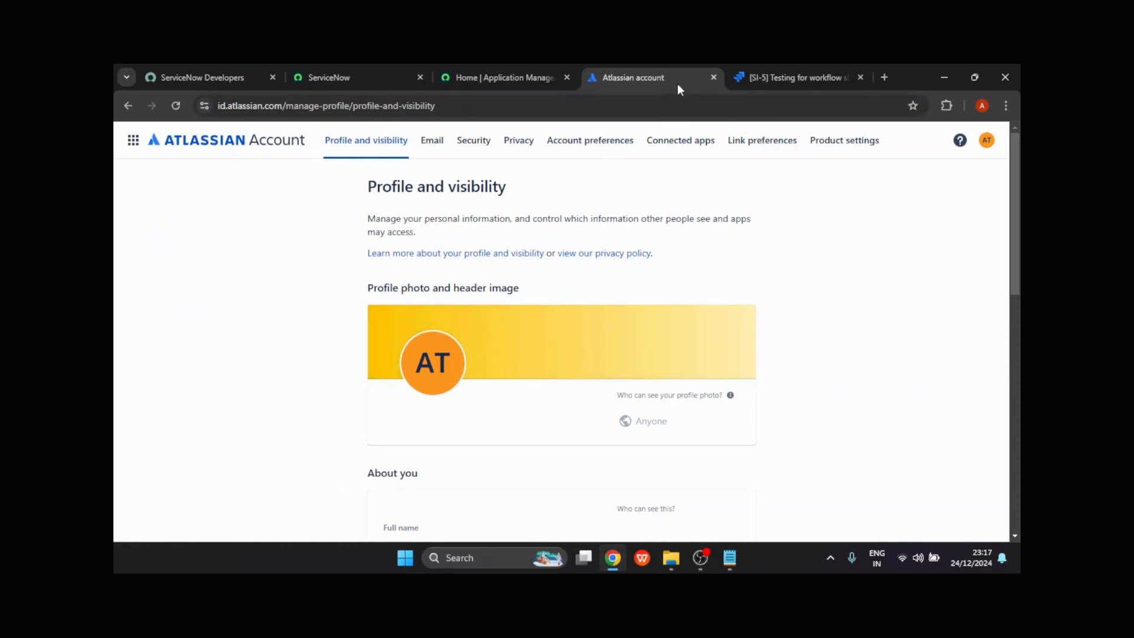
left_click(788, 76)
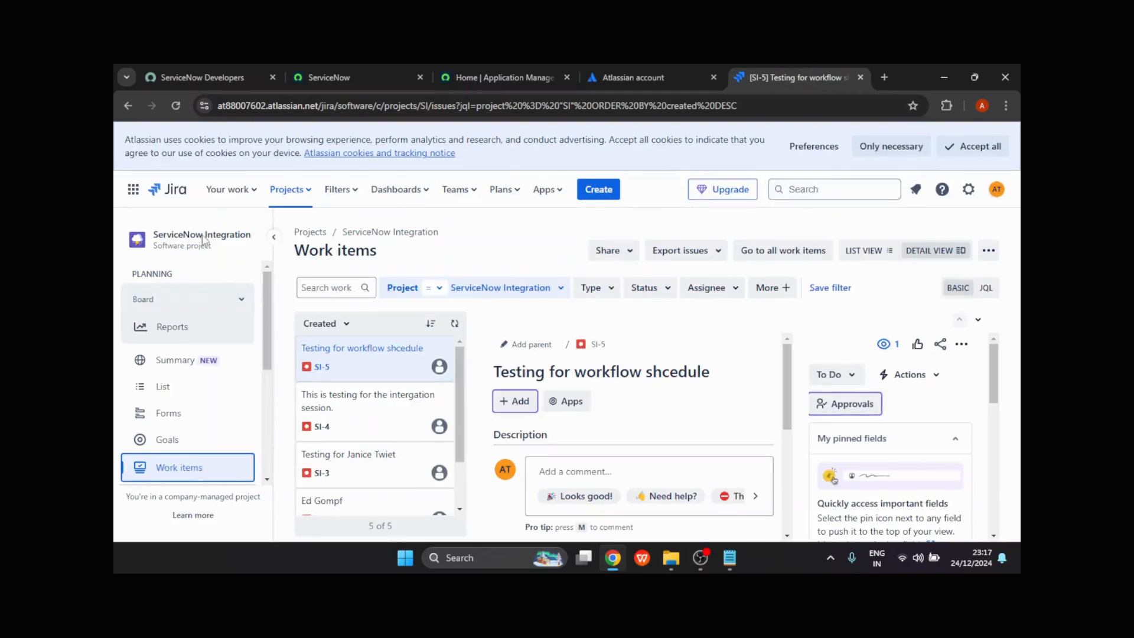
left_click(329, 75)
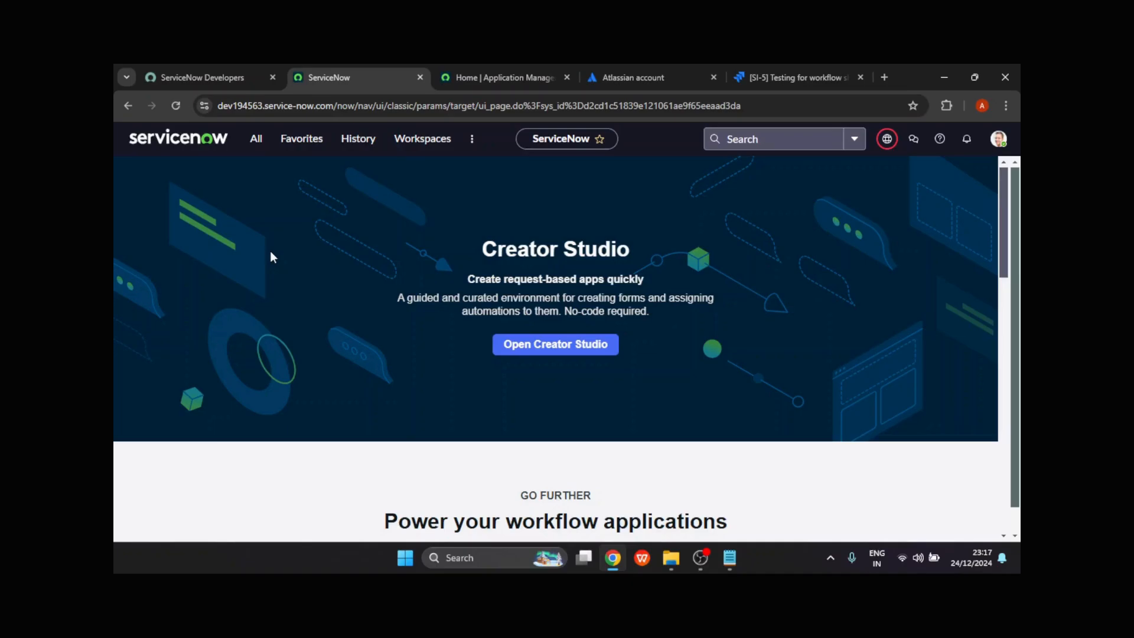
left_click(796, 73)
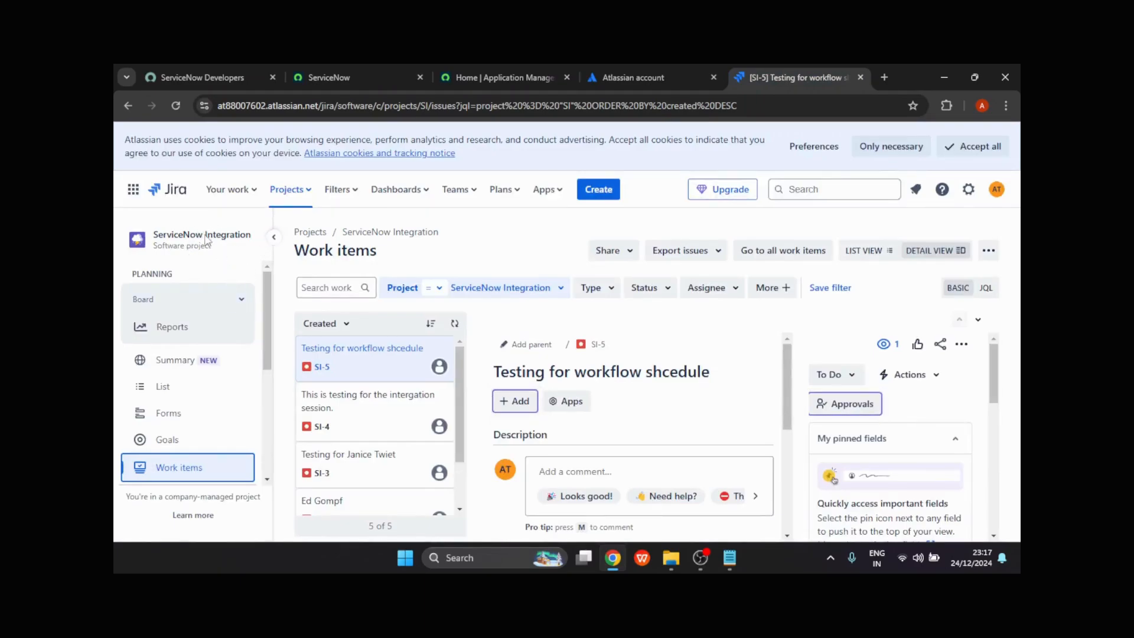
Return to ServiceNow, filter the navigator for "credent" and open the Credentials list under Connections & Credentials in a separate browser tab.
left_click(351, 74)
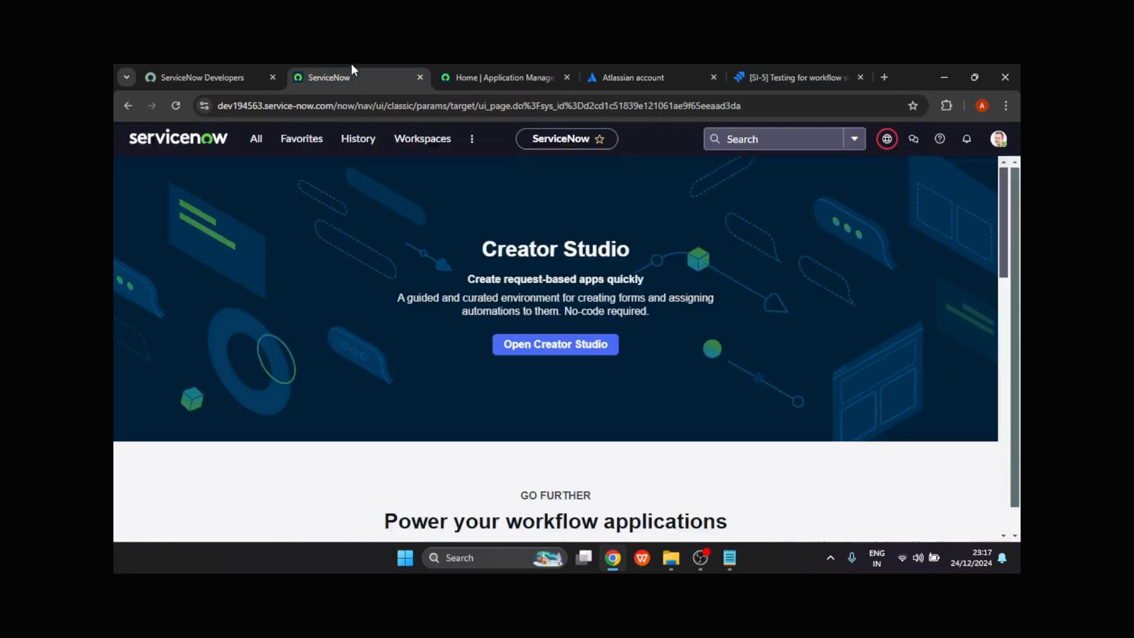
left_click(255, 147)
left_click(254, 146)
left_click(255, 149)
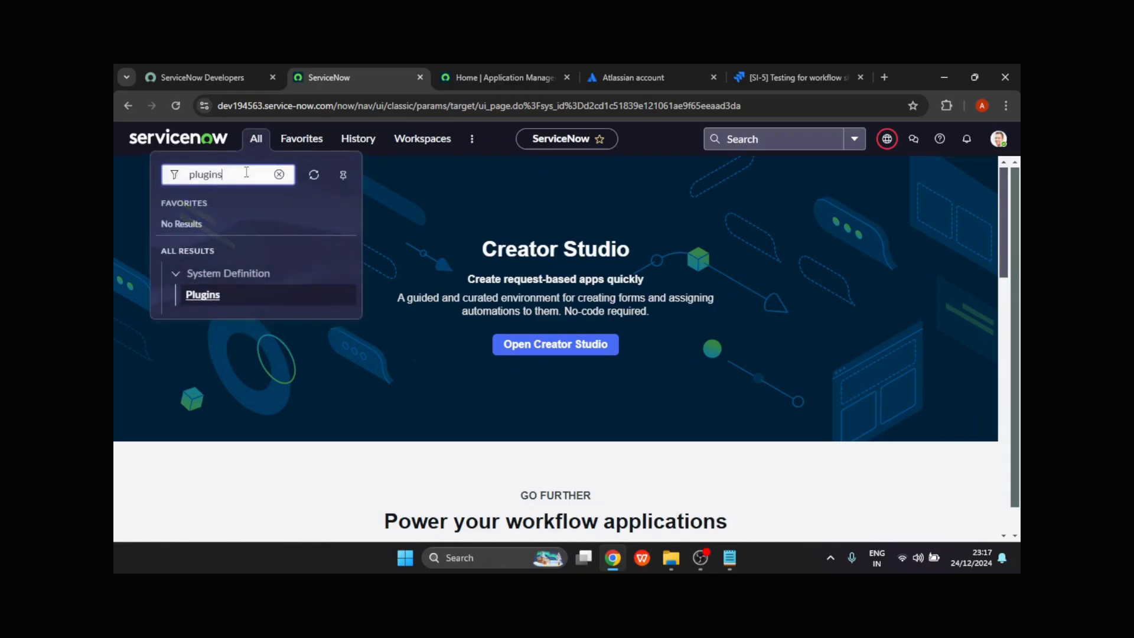
key("BackSpace")
key("BackSpace")
type("cr")
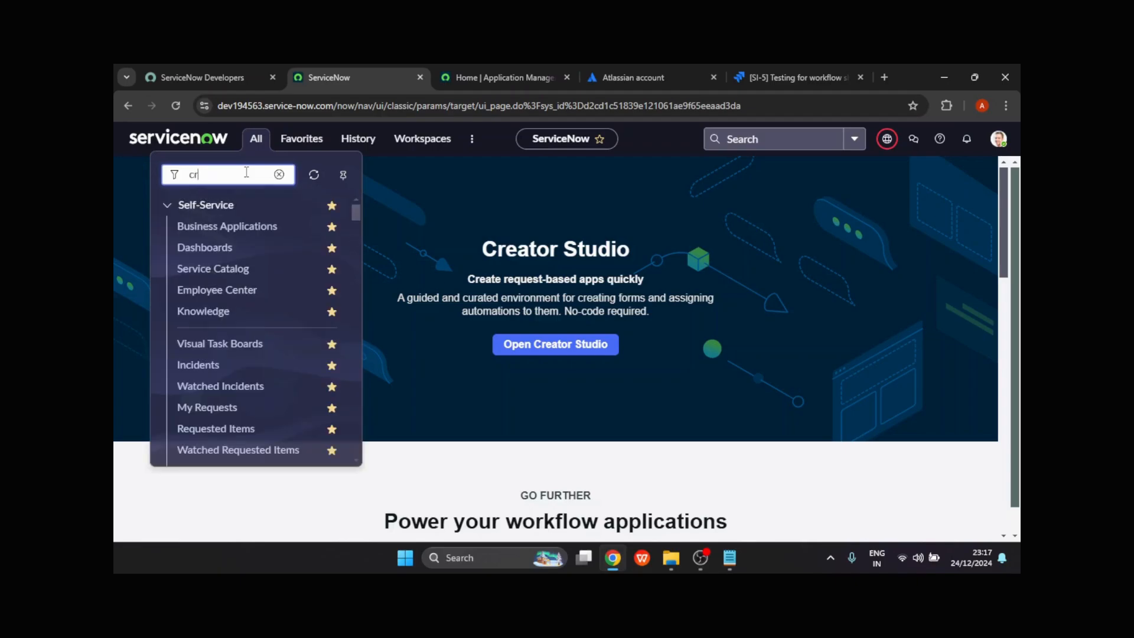
type("edent")
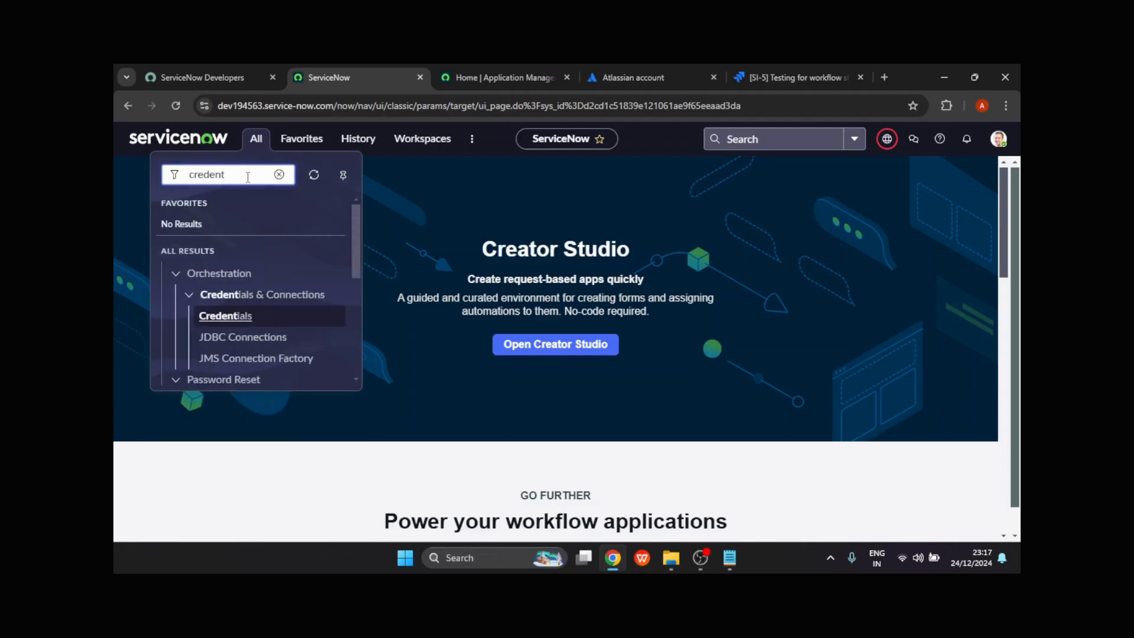
scroll(240, 295, "down", 5)
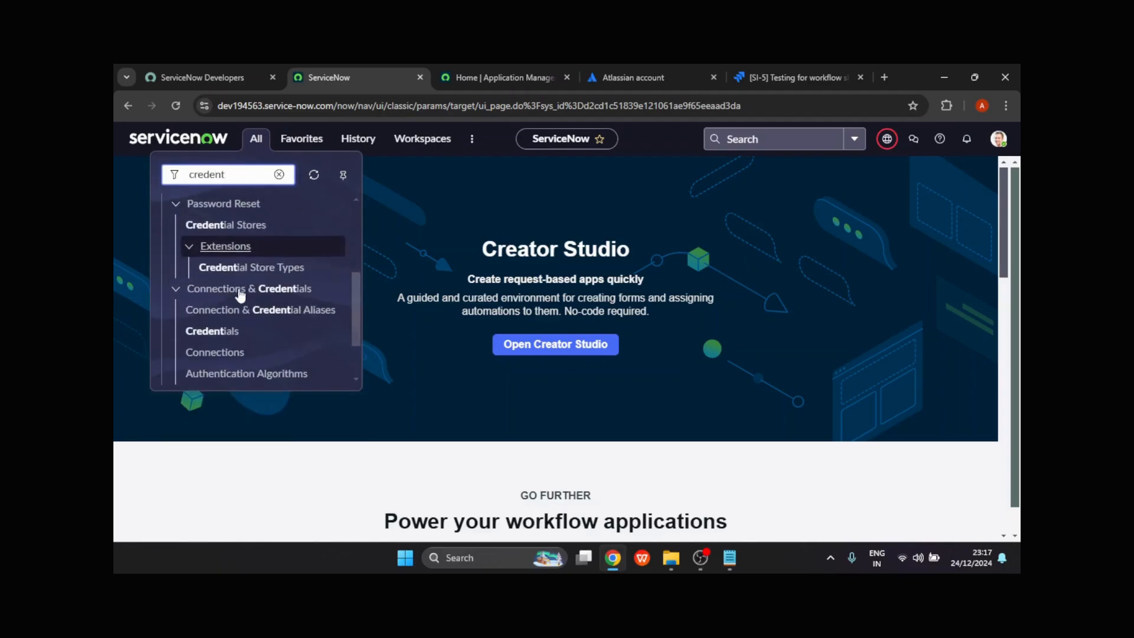
scroll(240, 295, "down", 1)
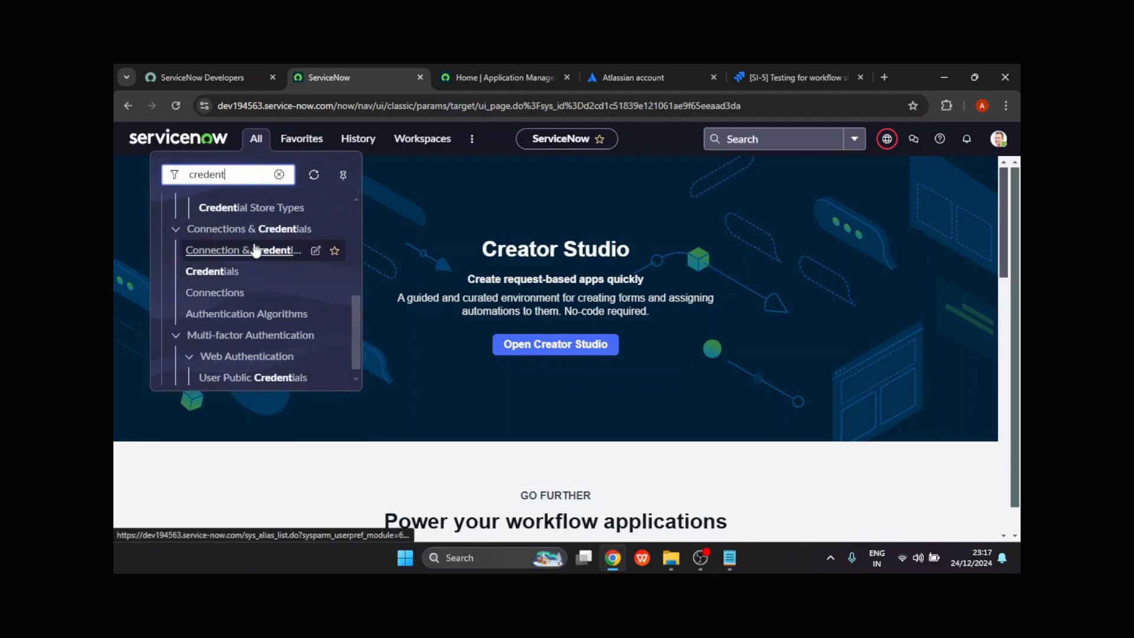
middle_click(203, 272)
left_click(414, 77)
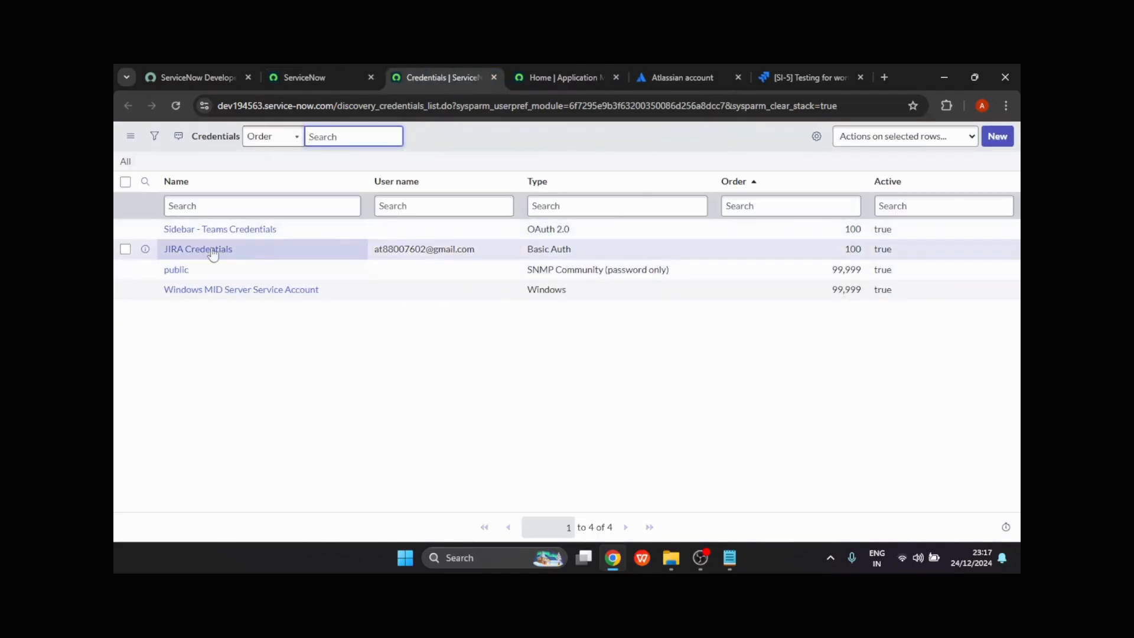
Open the JIRA Credentials record in a separate browser tab and review its name, user name, password and order fields.
middle_click(202, 251)
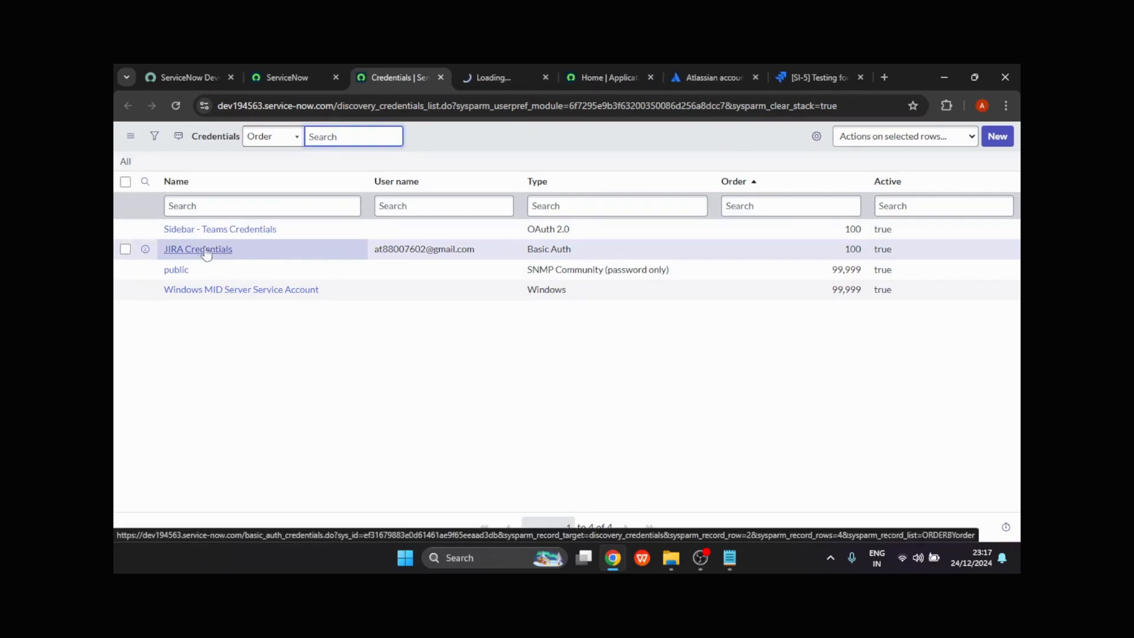
left_click(508, 78)
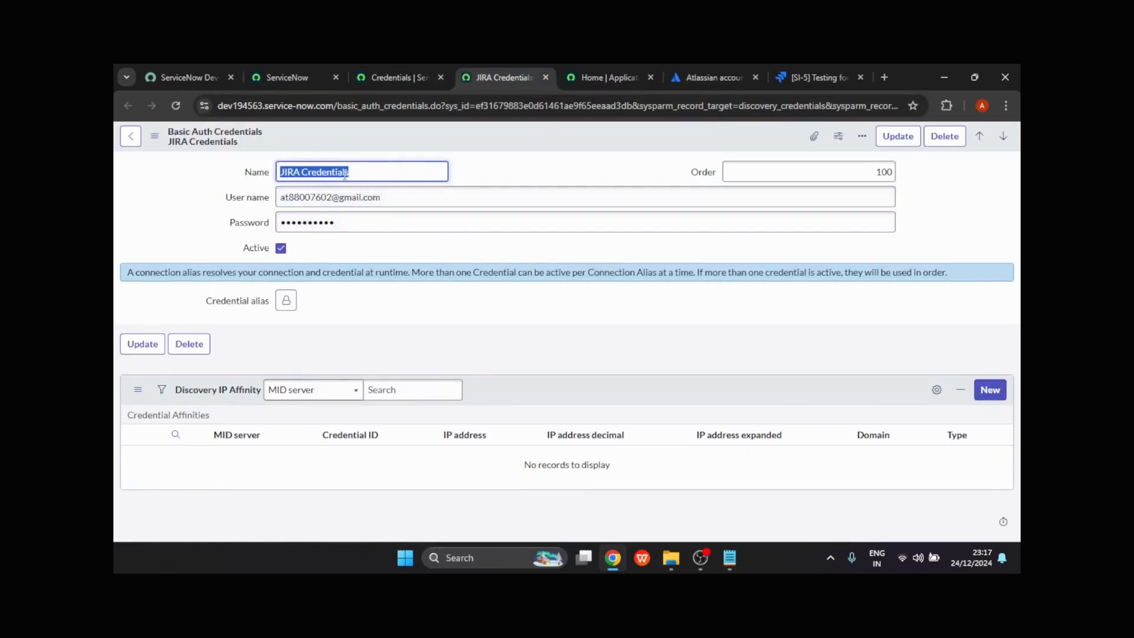
left_click(382, 170)
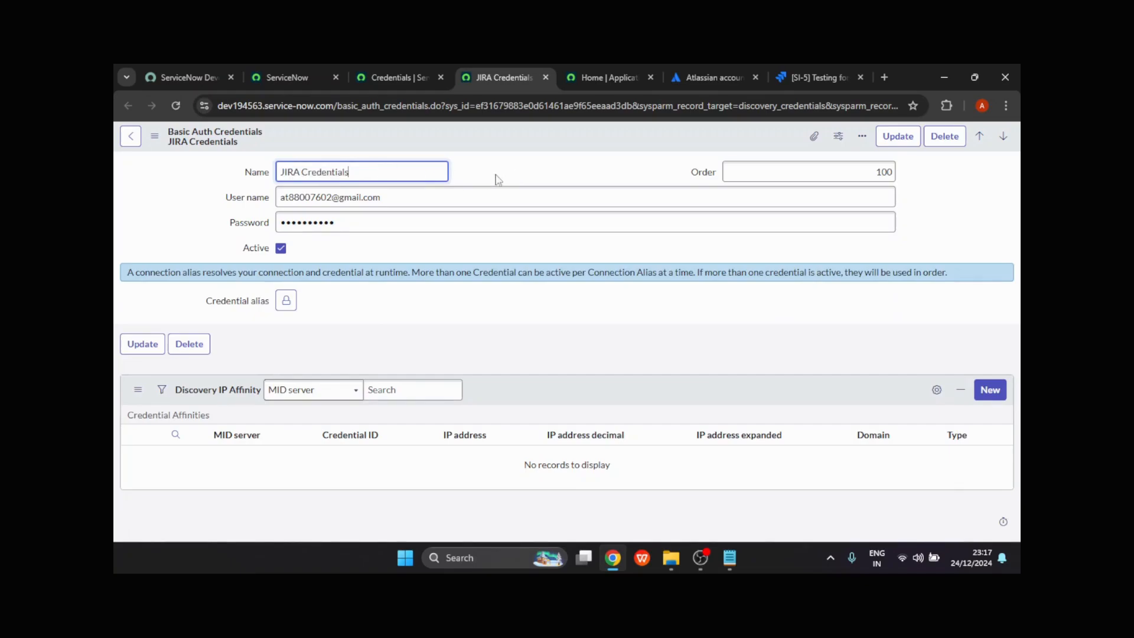
left_click(399, 188)
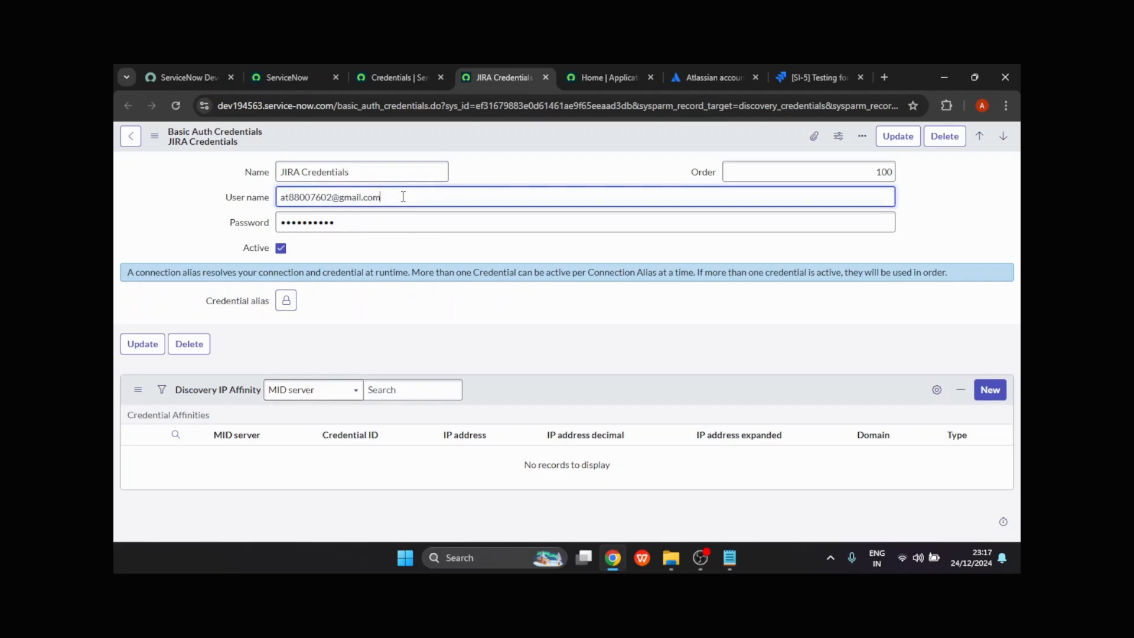
left_click_drag(404, 197, 263, 203)
left_click(423, 195)
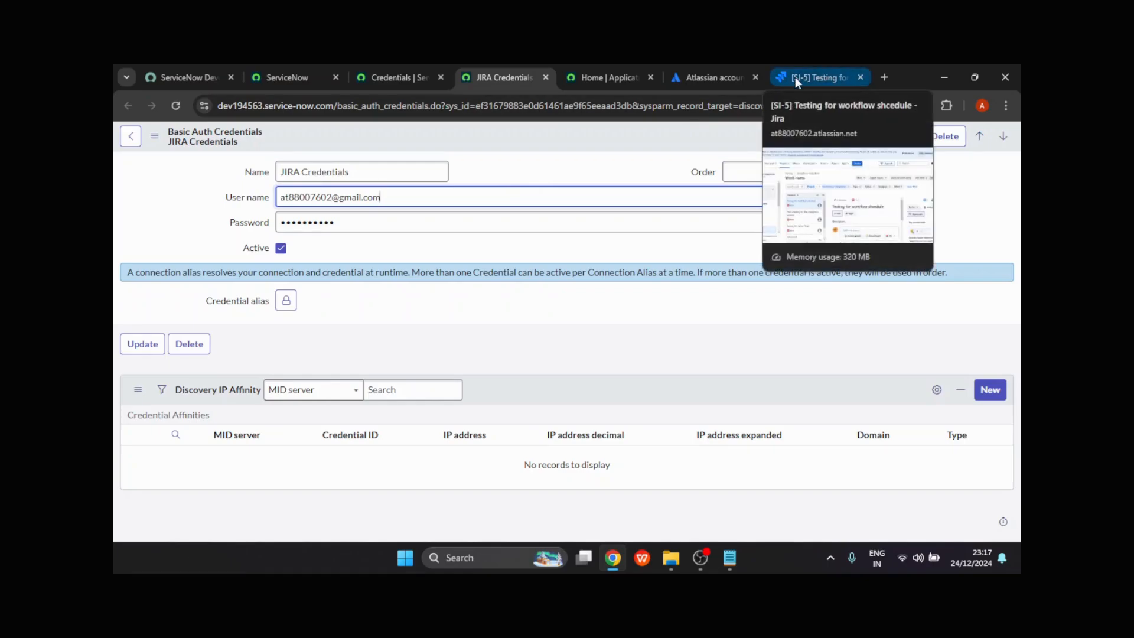
left_click(267, 223)
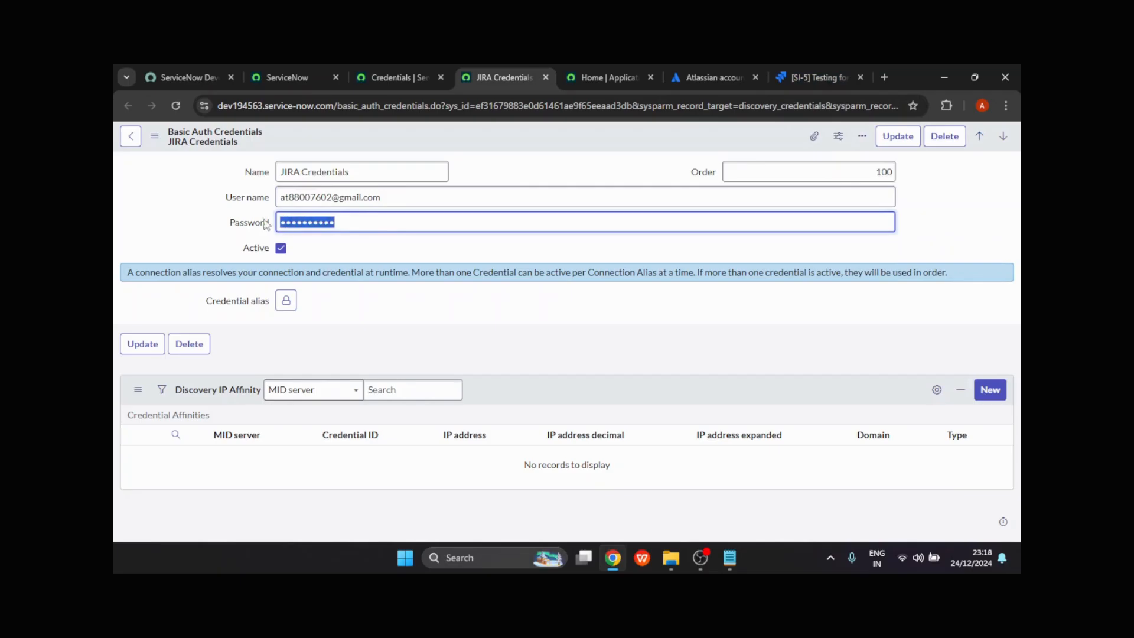
left_click(622, 174)
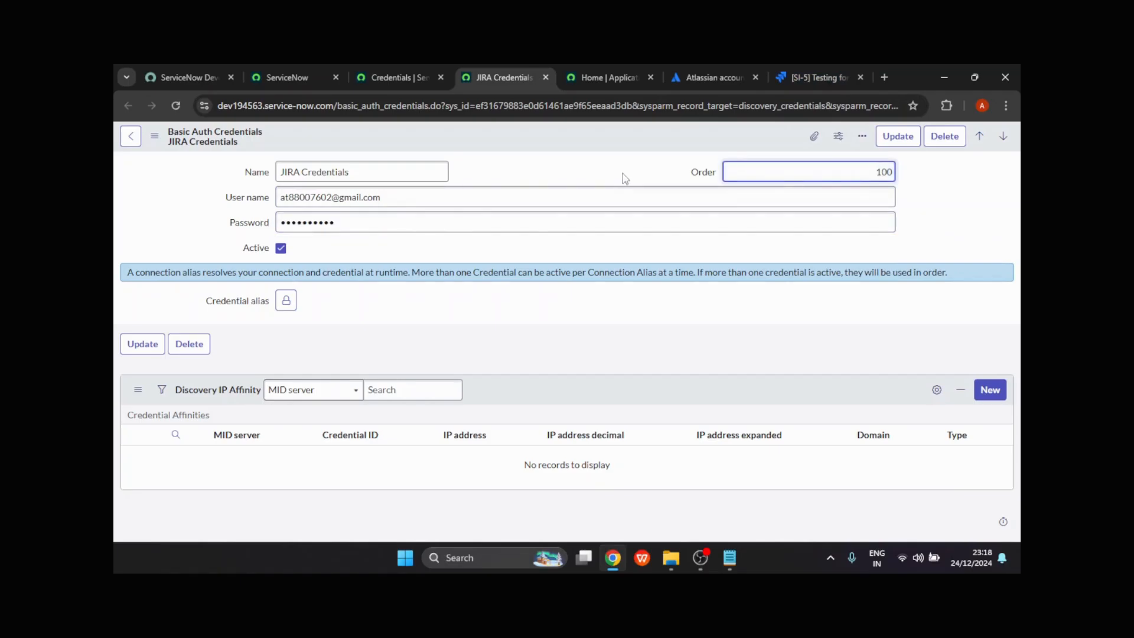
Switch to Jira and open the Security settings of the signed-in Atlassian account through account management.
left_click(795, 65)
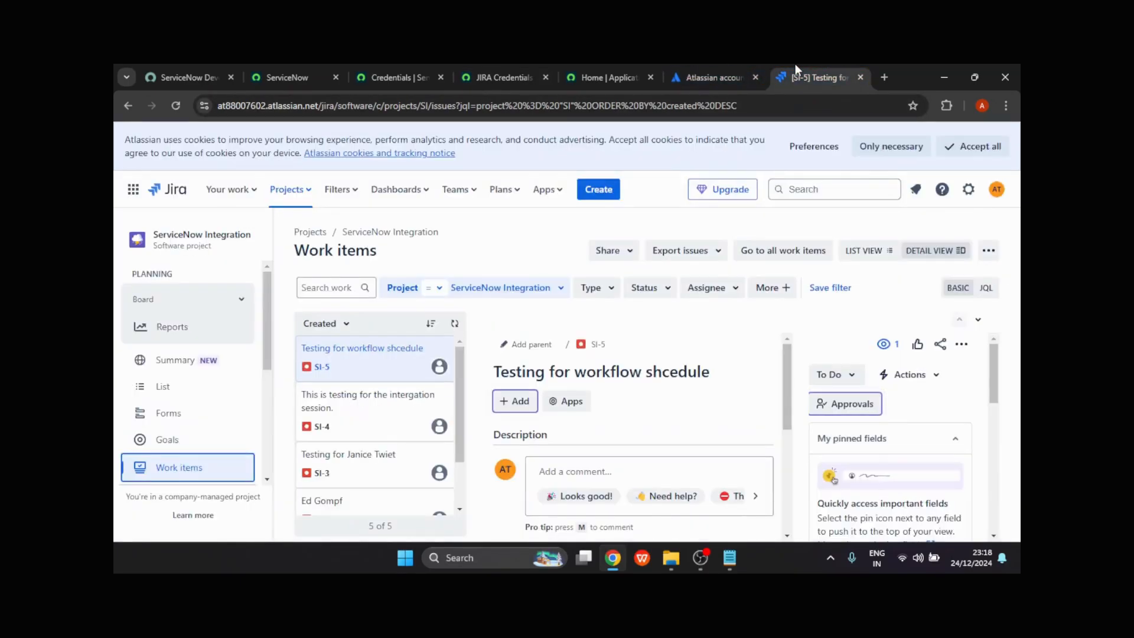
left_click(997, 190)
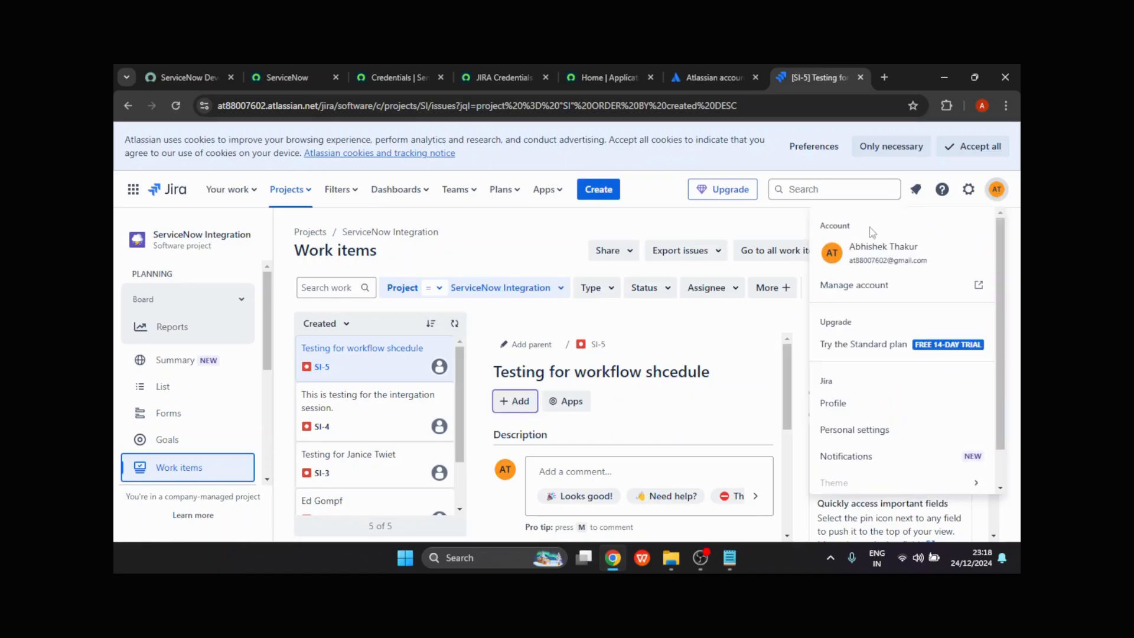
left_click(911, 286)
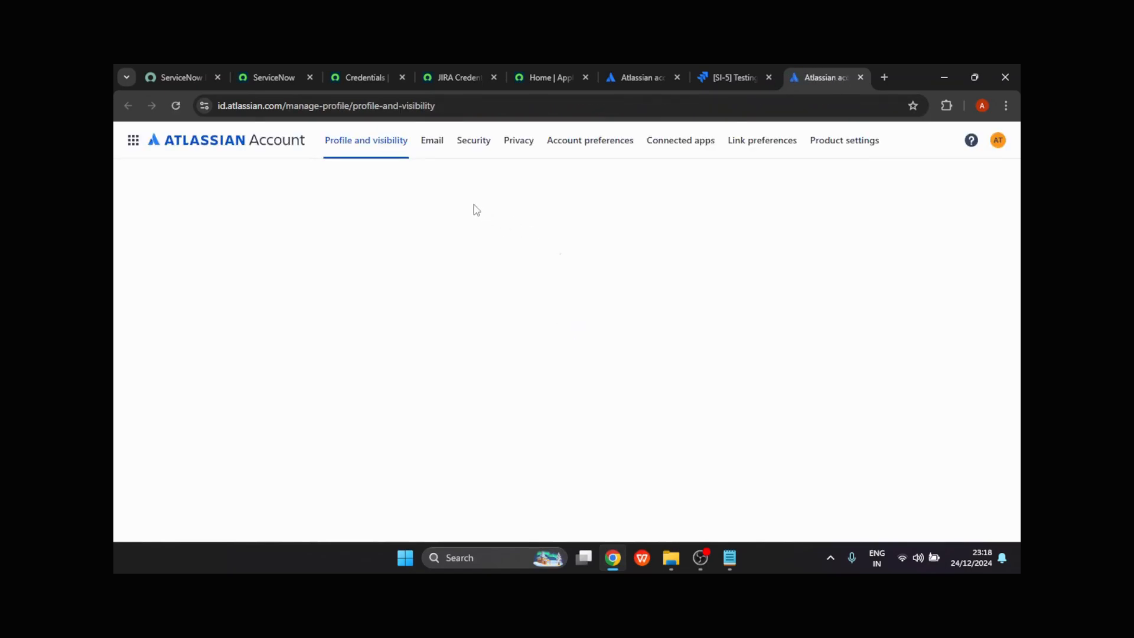
left_click(473, 140)
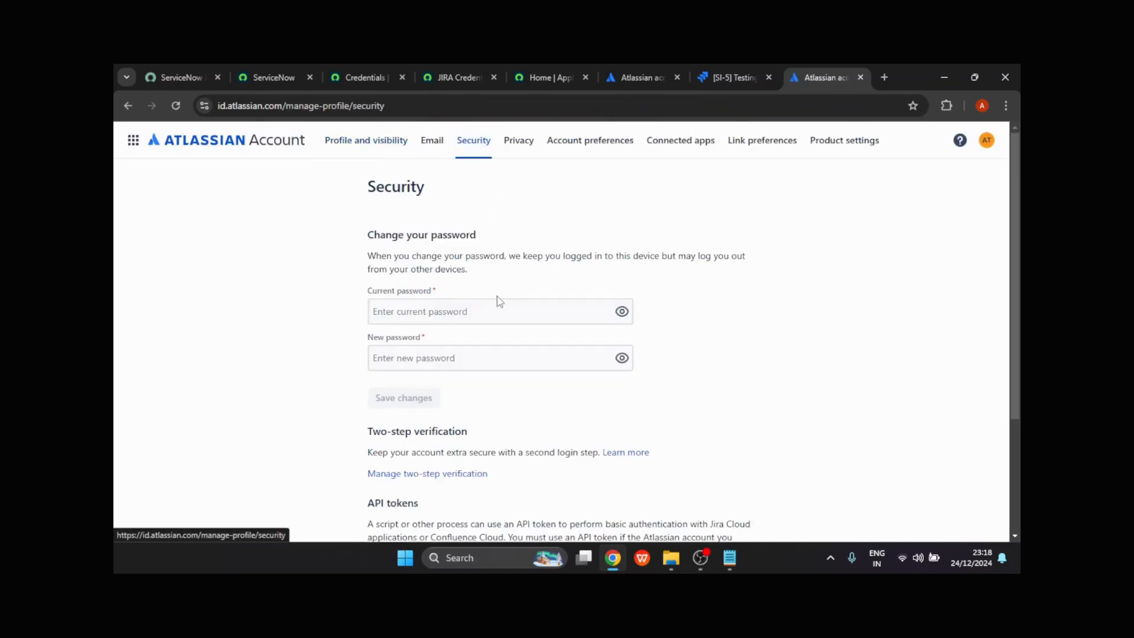
Open the API token management page from the Atlassian account's Security settings in a separate browser tab.
scroll(497, 300, "down", 2)
scroll(497, 300, "down", 1)
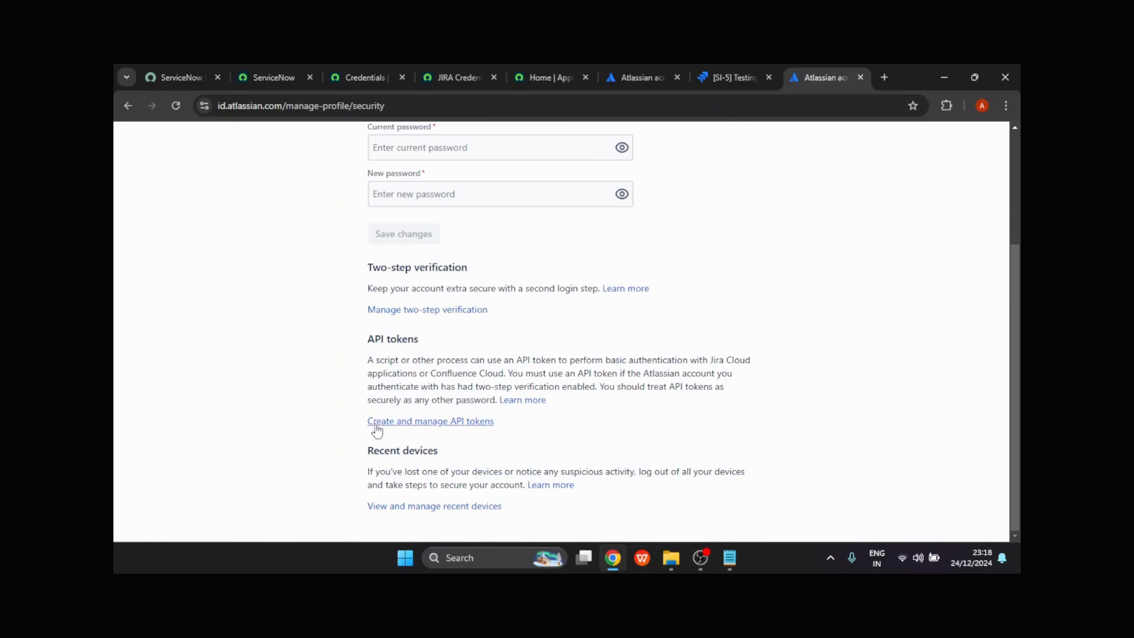
middle_click(426, 421)
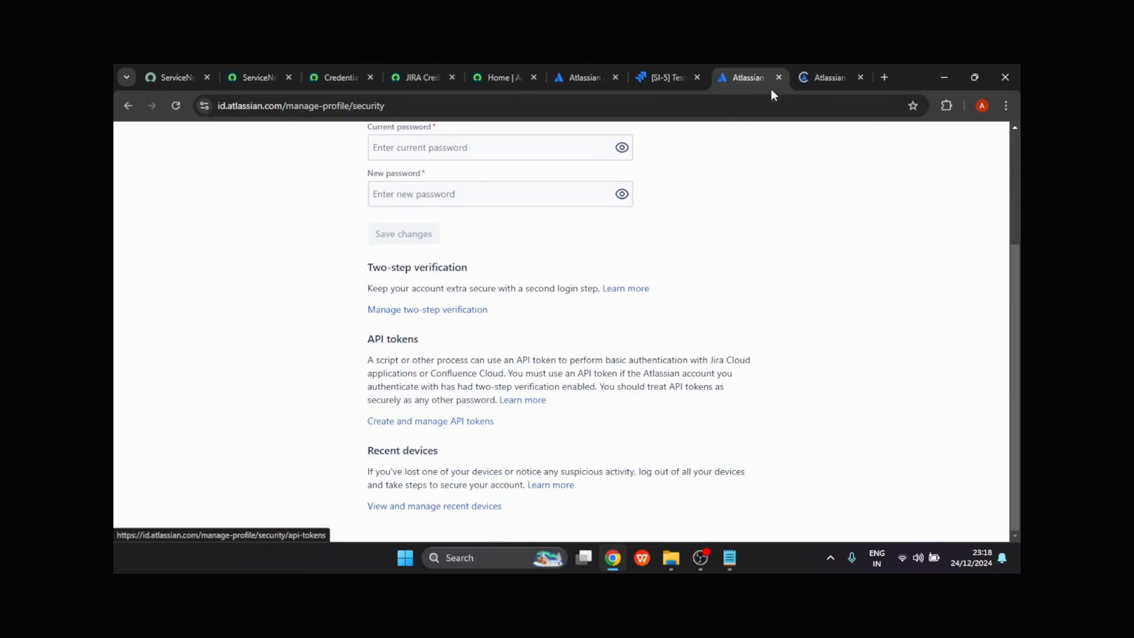
left_click(837, 66)
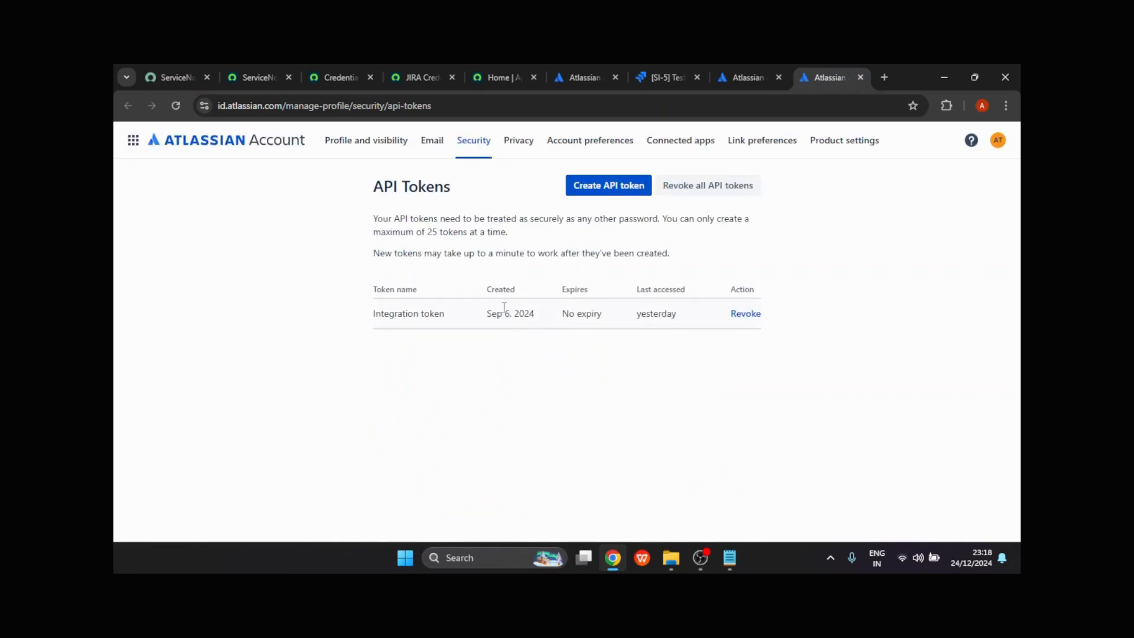
Return to ServiceNow, filter the navigator for "connection & cr" and open the Connection & Credential Aliases list in a separate browser tab.
left_click(339, 70)
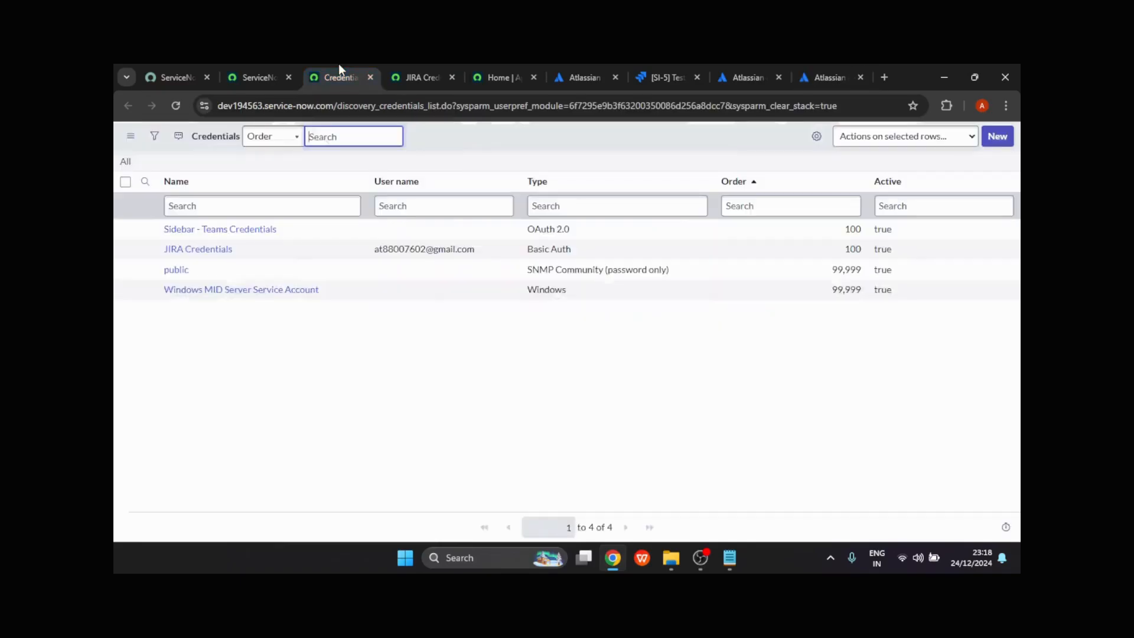
left_click(412, 70)
left_click(260, 76)
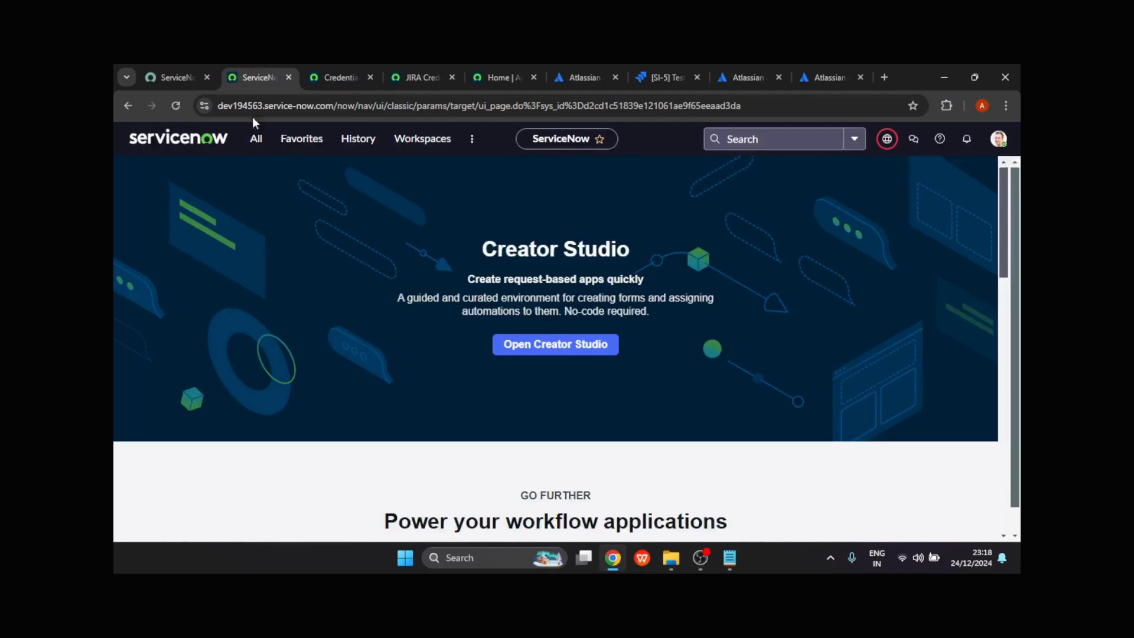
left_click(256, 138)
type("credent")
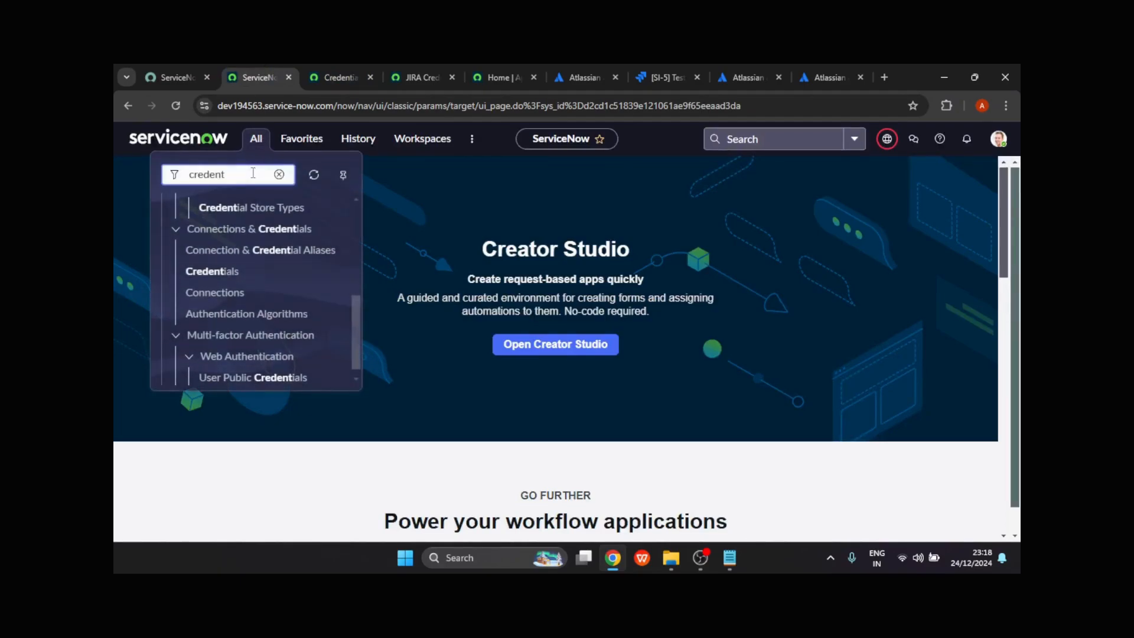
type("on")
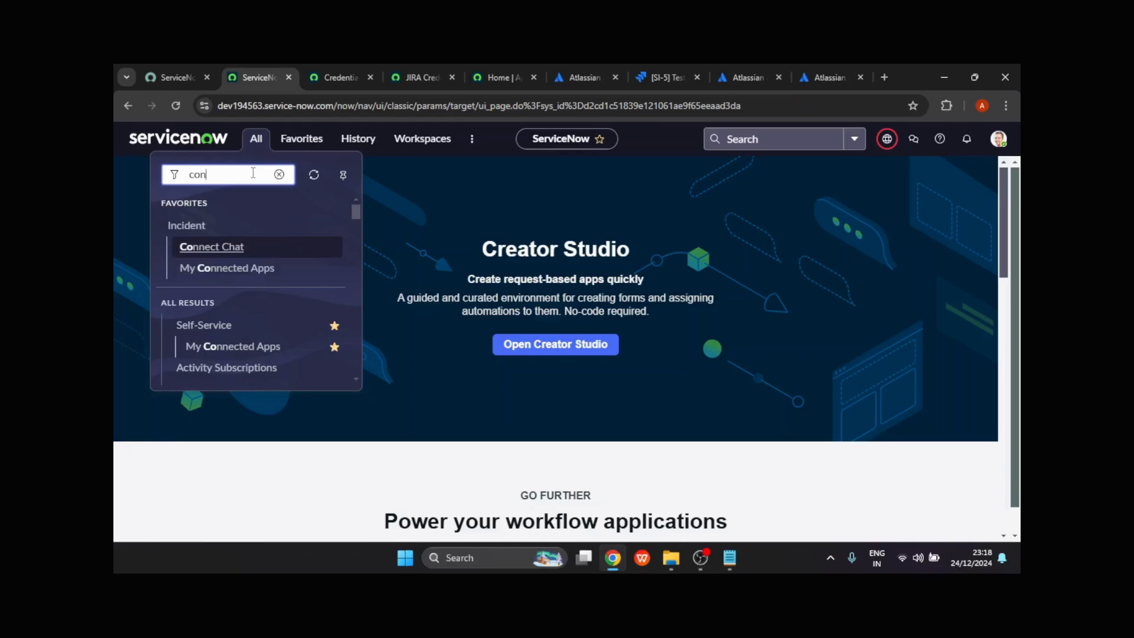
type("nection")
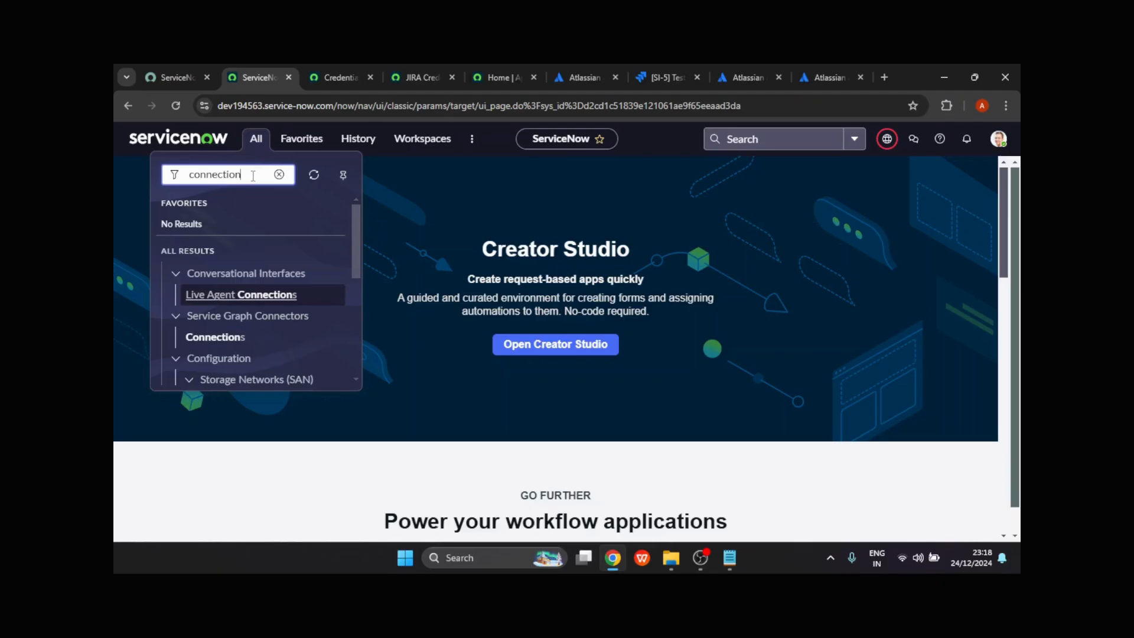
type(" & cr")
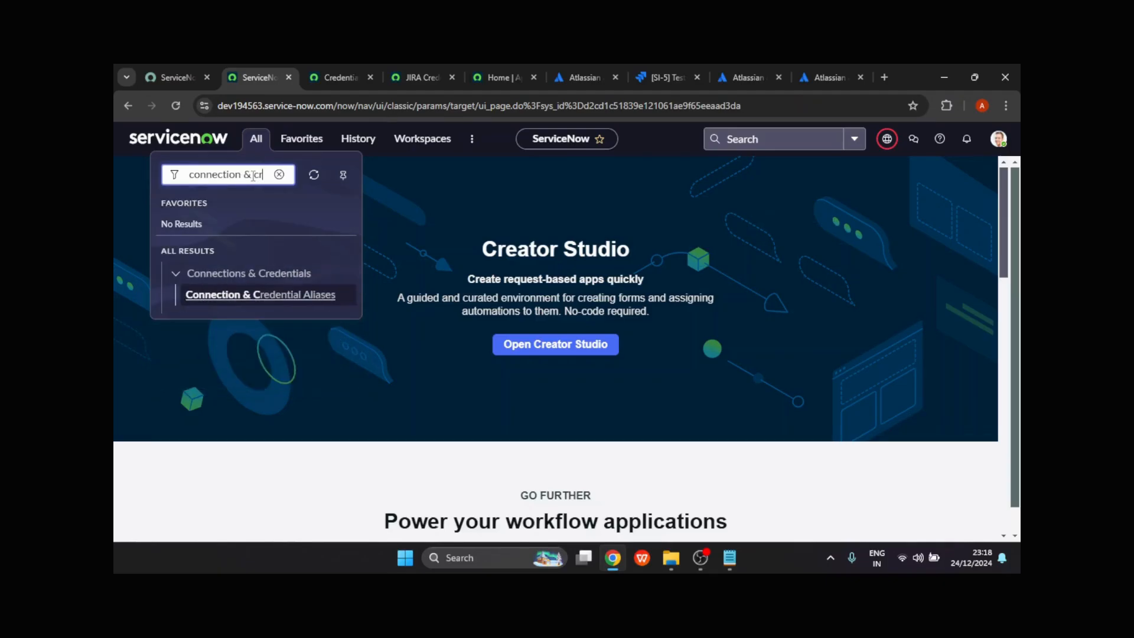
middle_click(254, 295)
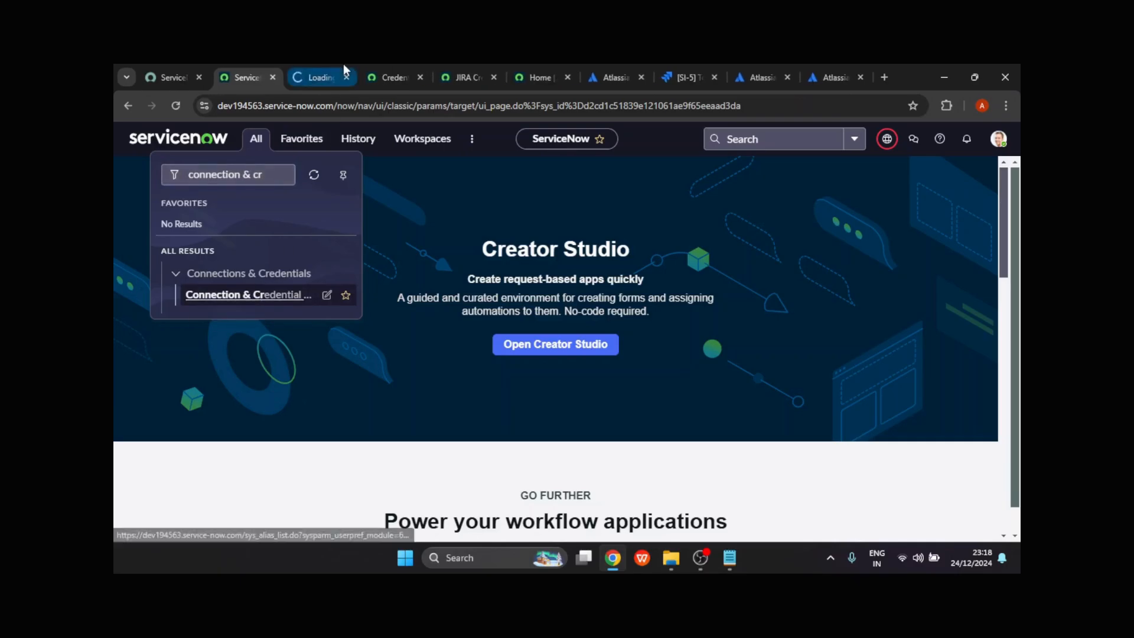
left_click(343, 69)
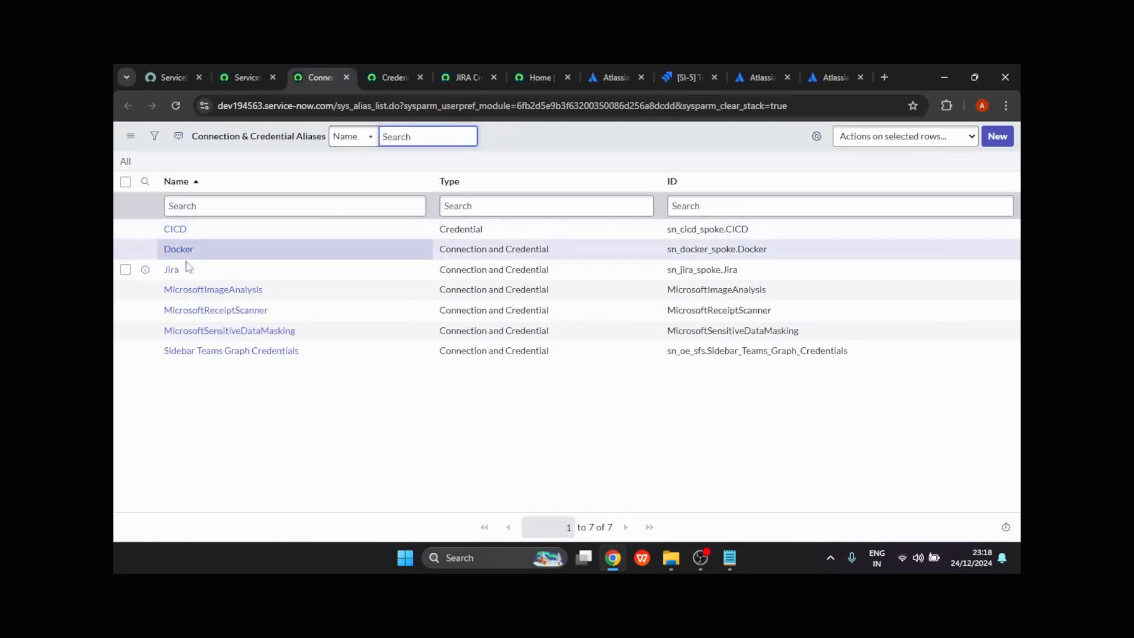
Open the Jira alias record in a separate browser tab and review its ID and related connections.
middle_click(172, 273)
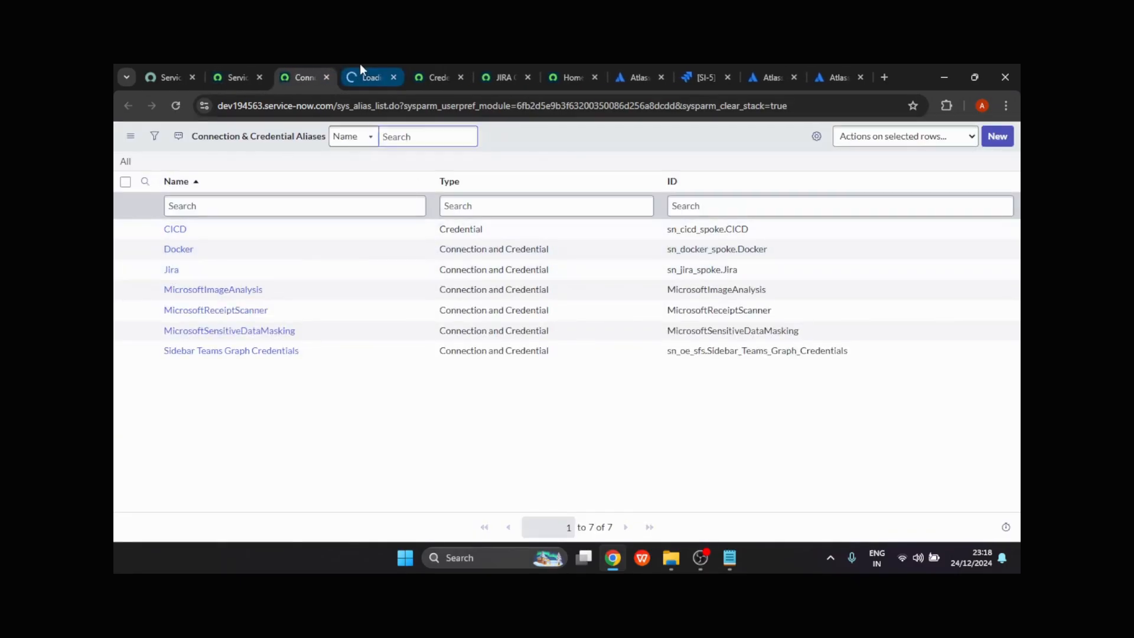
left_click(361, 75)
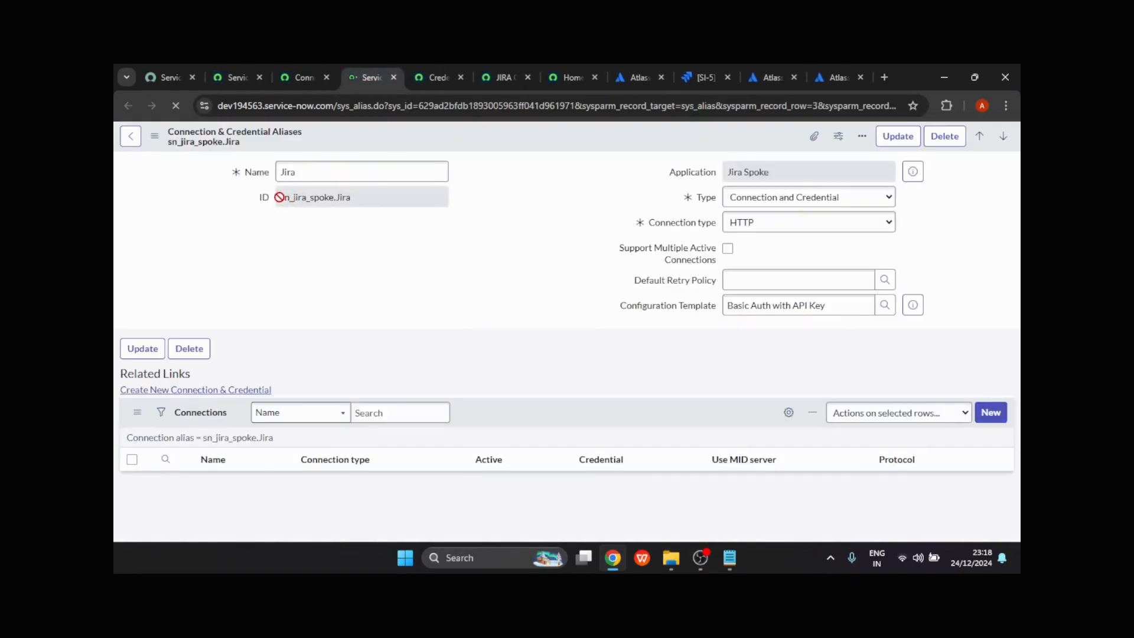
mouse_move(280, 197)
left_mouse_down()
mouse_move(365, 196)
mouse_move(288, 202)
left_mouse_up()
left_click(399, 217)
scroll(411, 281, "down", 1)
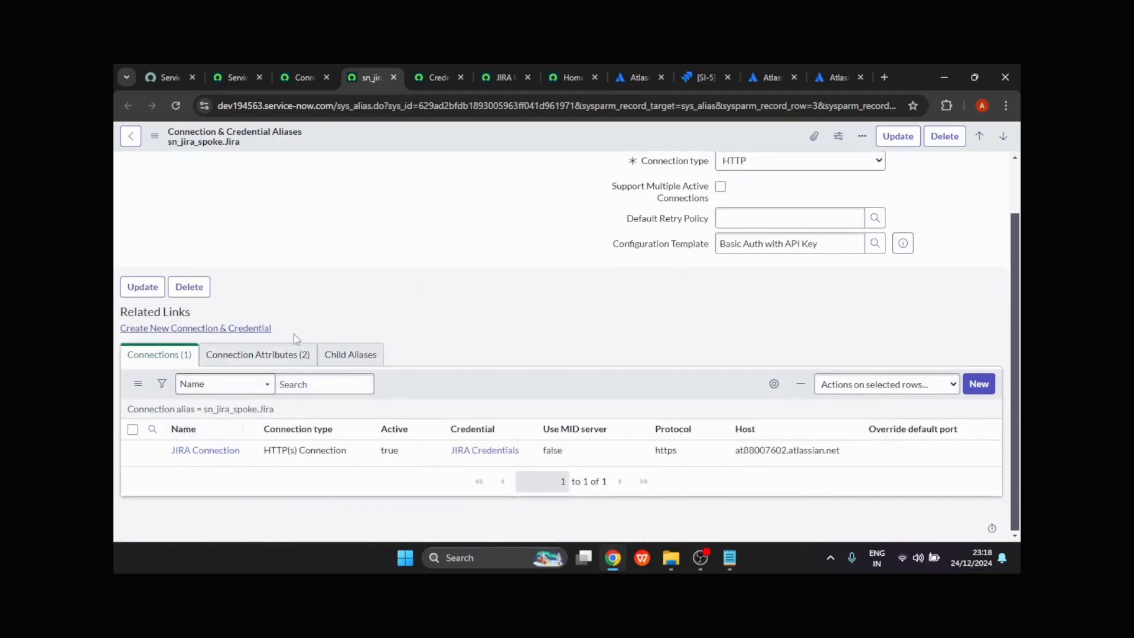
Open the alias's JIRA Connection record in a separate browser tab and review its name, credential and connection alias fields.
middle_click(213, 455)
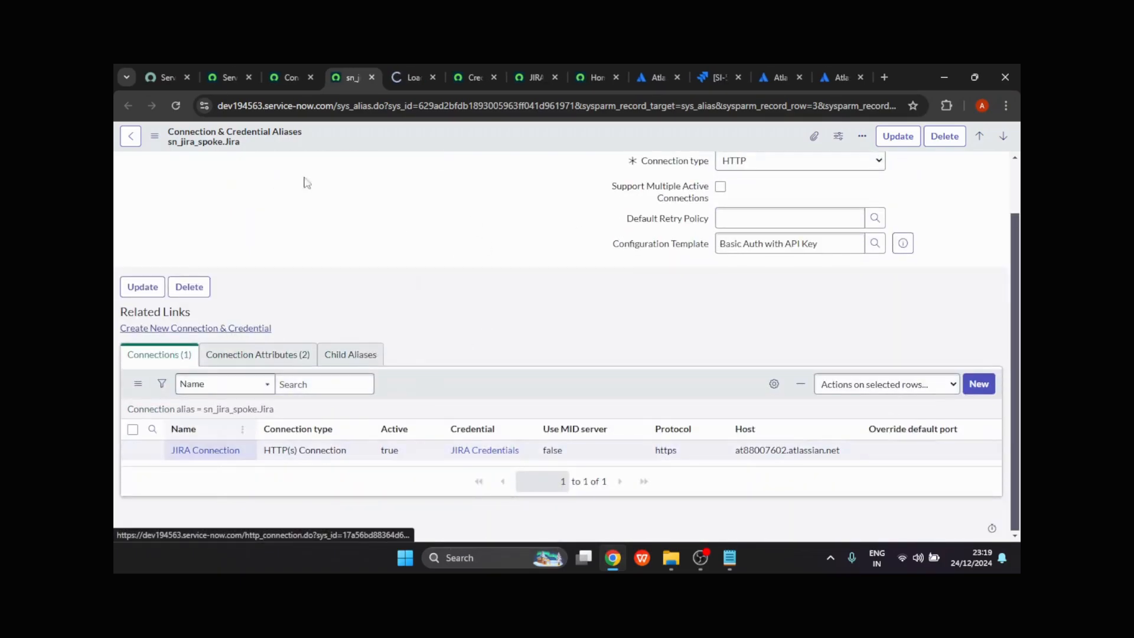
left_click(390, 71)
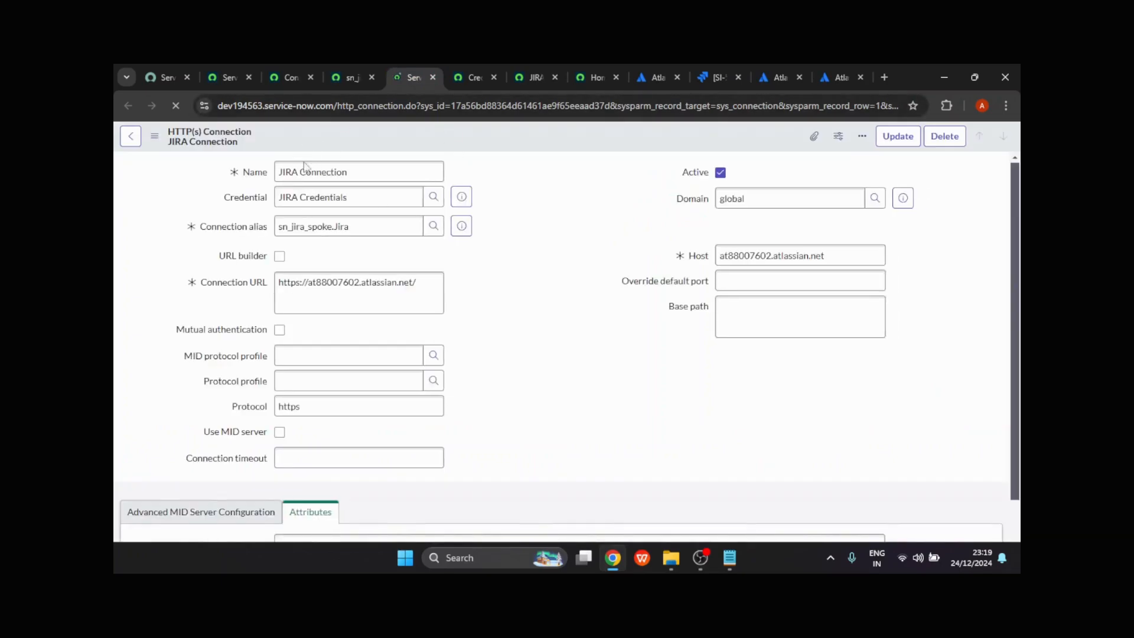
left_click(359, 176)
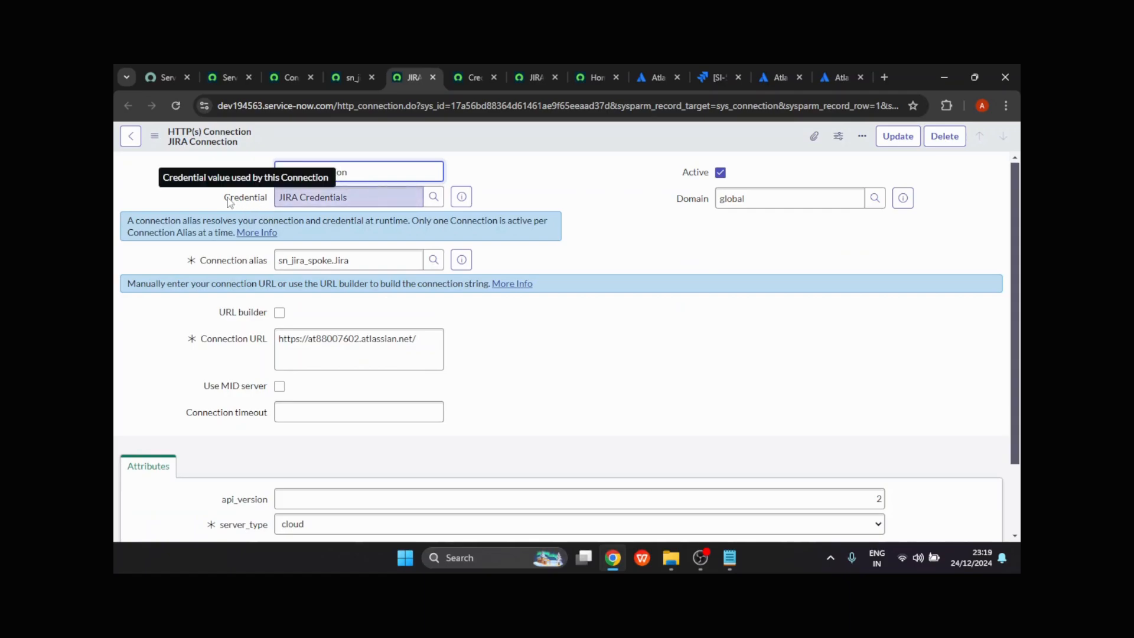
left_click_drag(225, 198, 270, 199)
left_click_drag(359, 199, 294, 198)
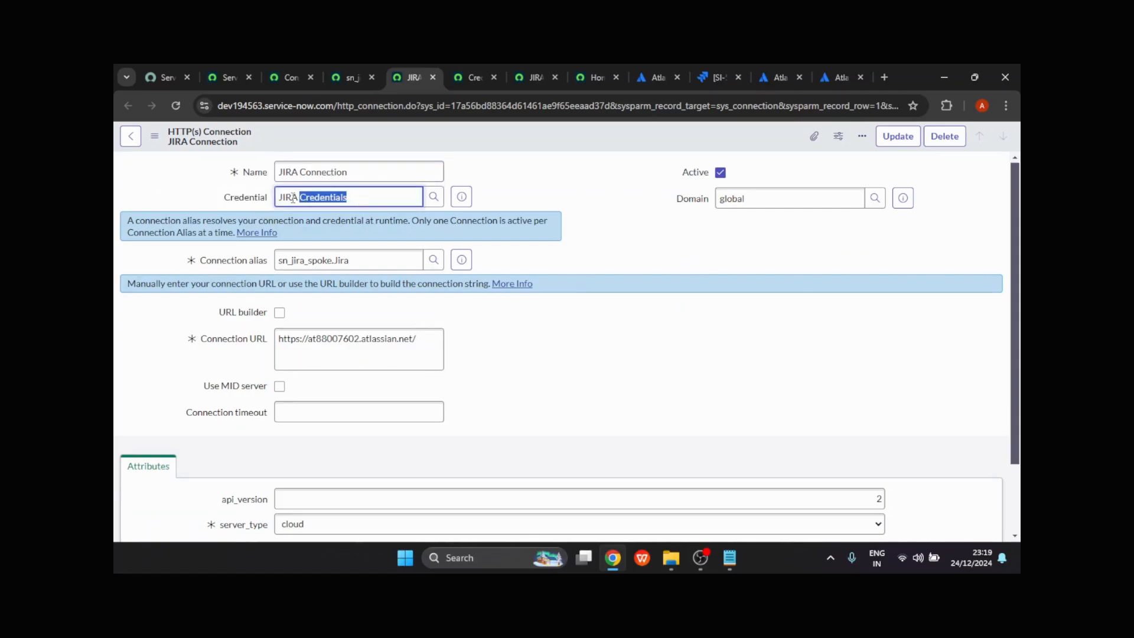
left_click(333, 260)
left_click_drag(351, 260, 279, 260)
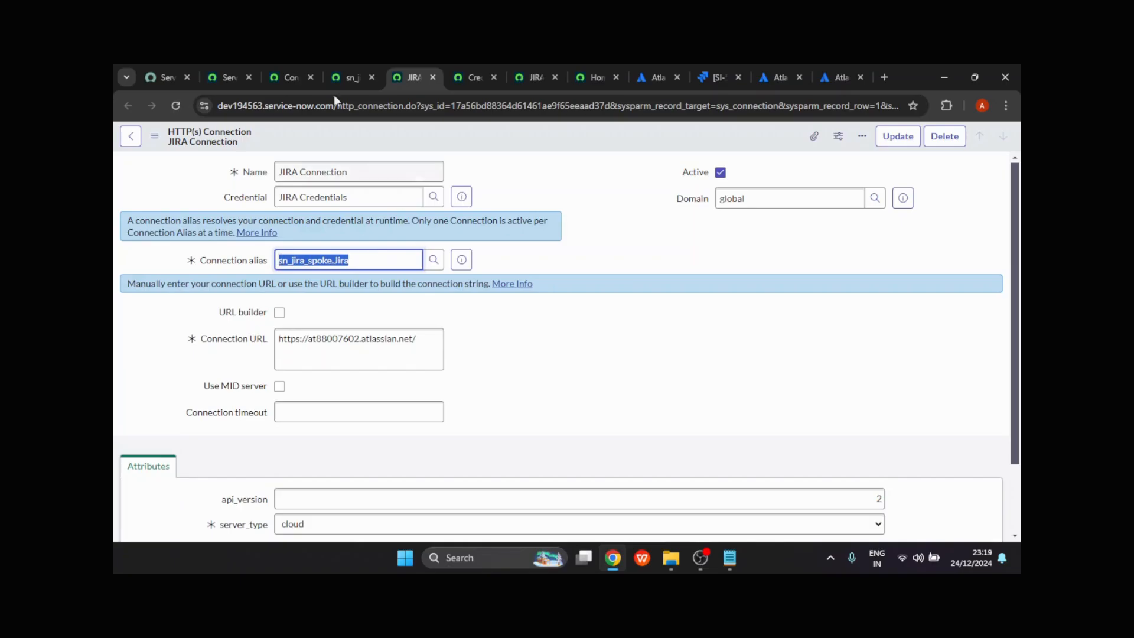
Check the ID on the Jira alias record against the connection alias used by the JIRA Connection record.
left_click(346, 79)
scroll(334, 271, "up", 1)
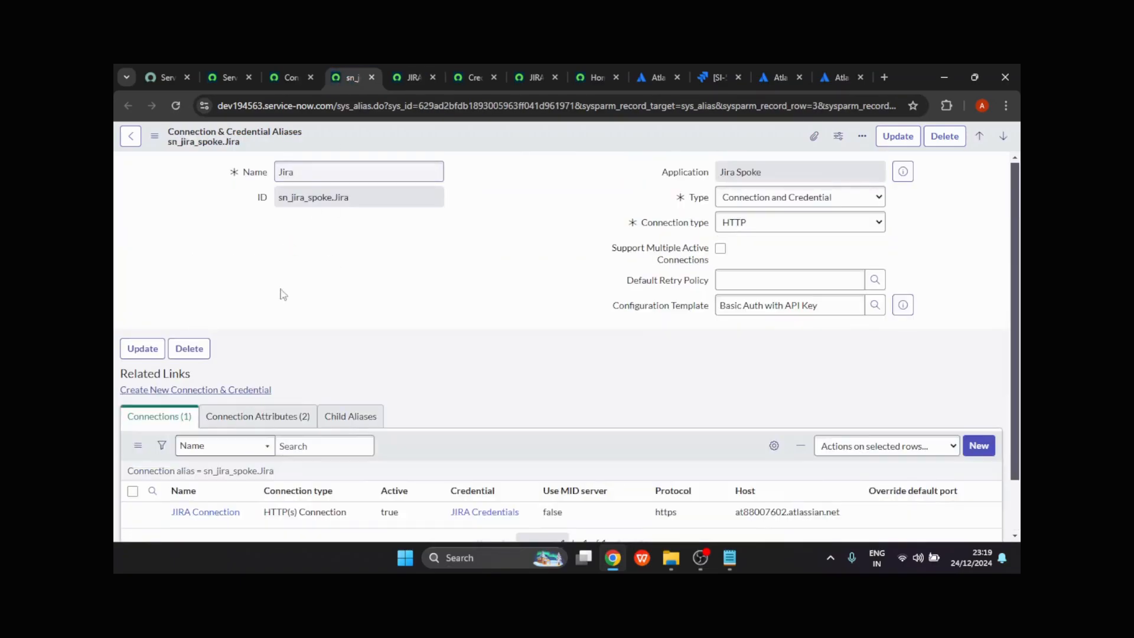
left_click_drag(349, 197, 266, 202)
left_click(408, 78)
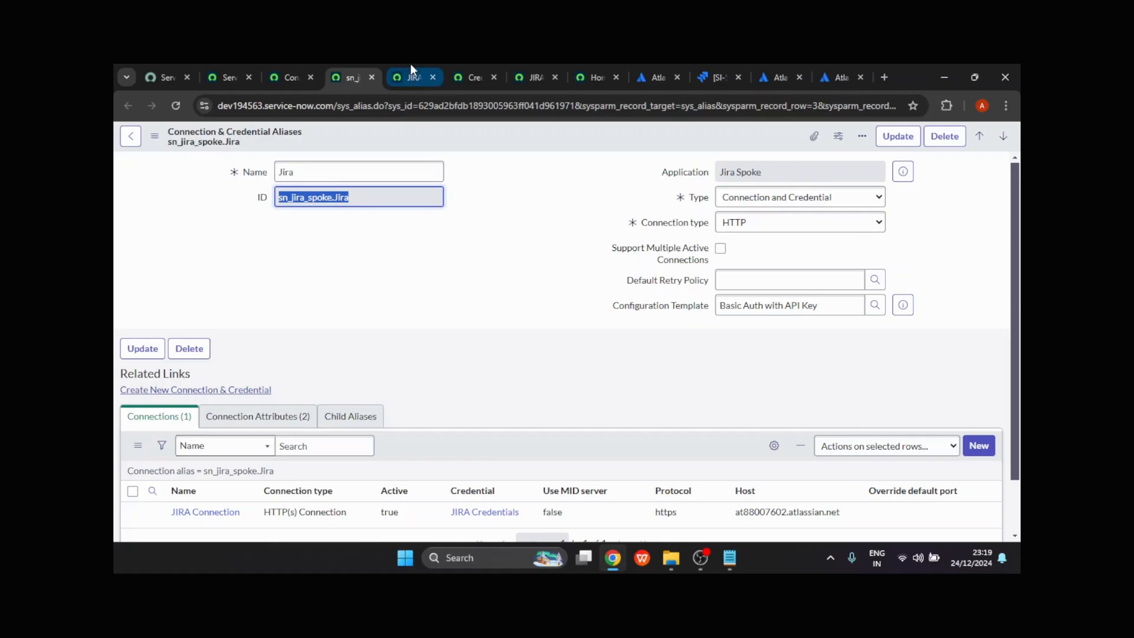
Copy the JIRA Connection record's connection URL and compare it with the base address of the Jira site.
scroll(375, 324, "down", 1)
left_click_drag(417, 275, 278, 273)
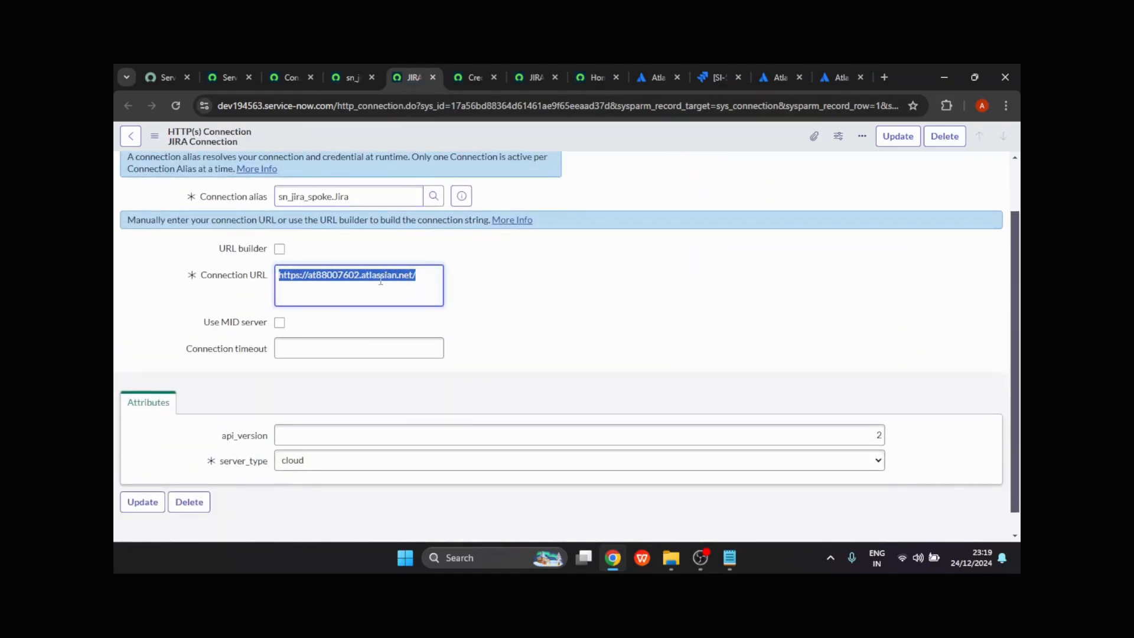
key("ctrl+c")
left_click(718, 77)
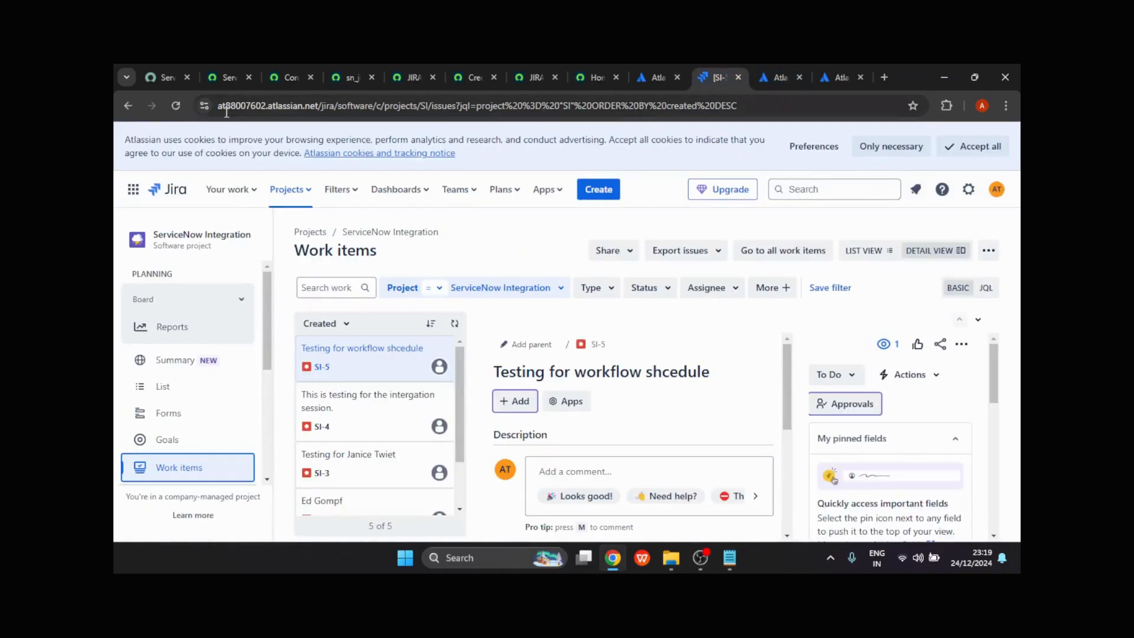
left_click_drag(219, 105, 315, 96)
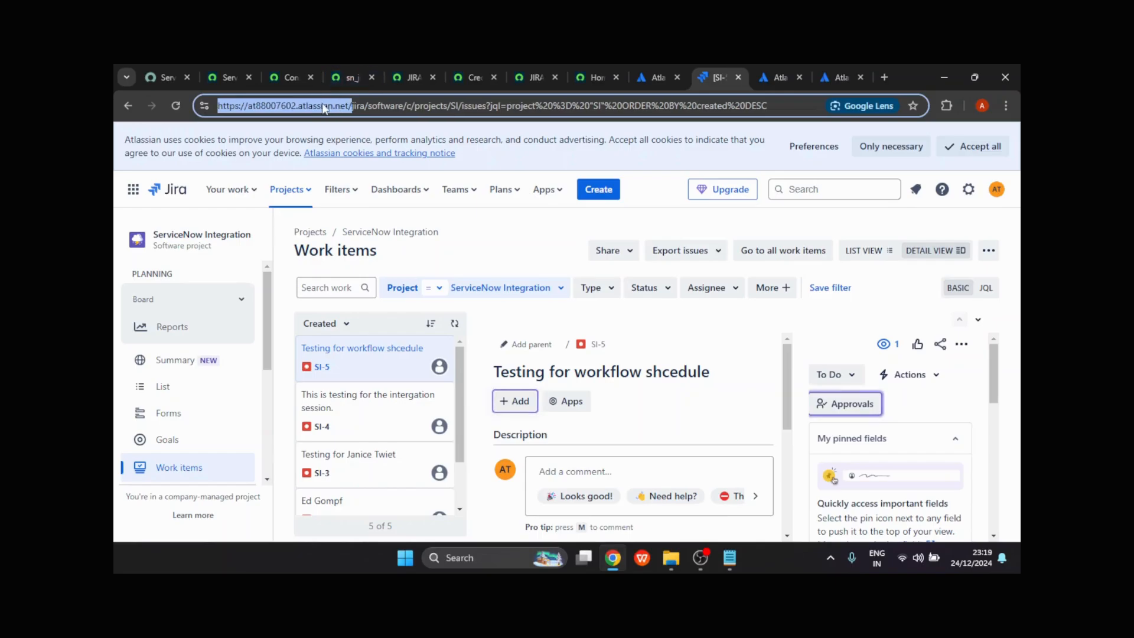
Return to the JIRA Connection record in ServiceNow and save it without leaving the form.
left_click(340, 75)
left_click(297, 71)
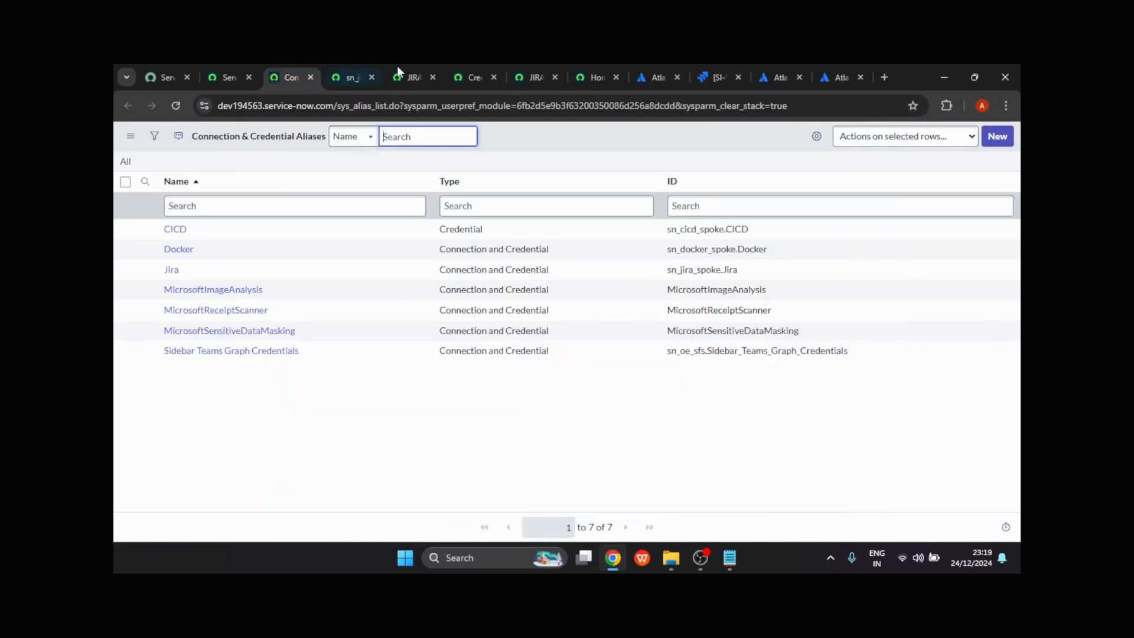
left_click(405, 75)
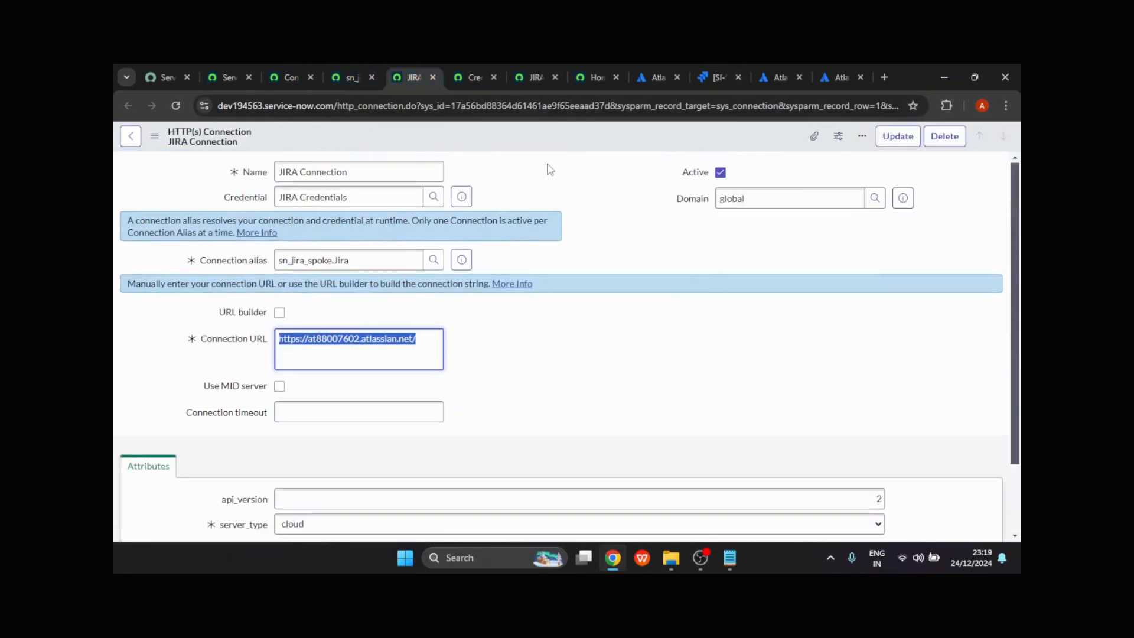
right_click(530, 143)
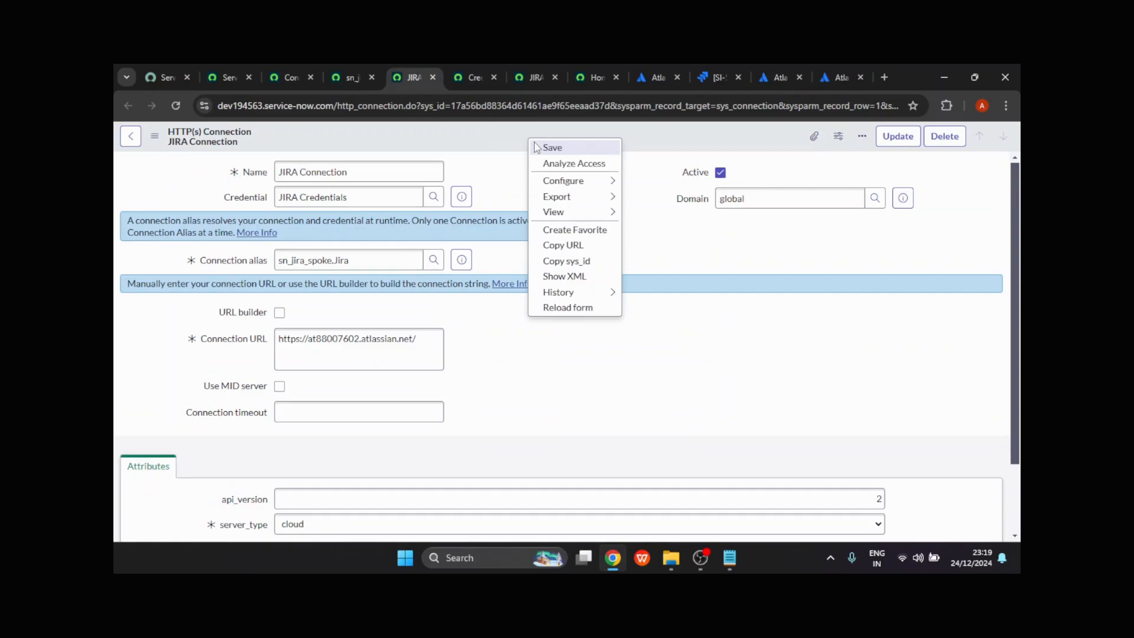
left_click(552, 148)
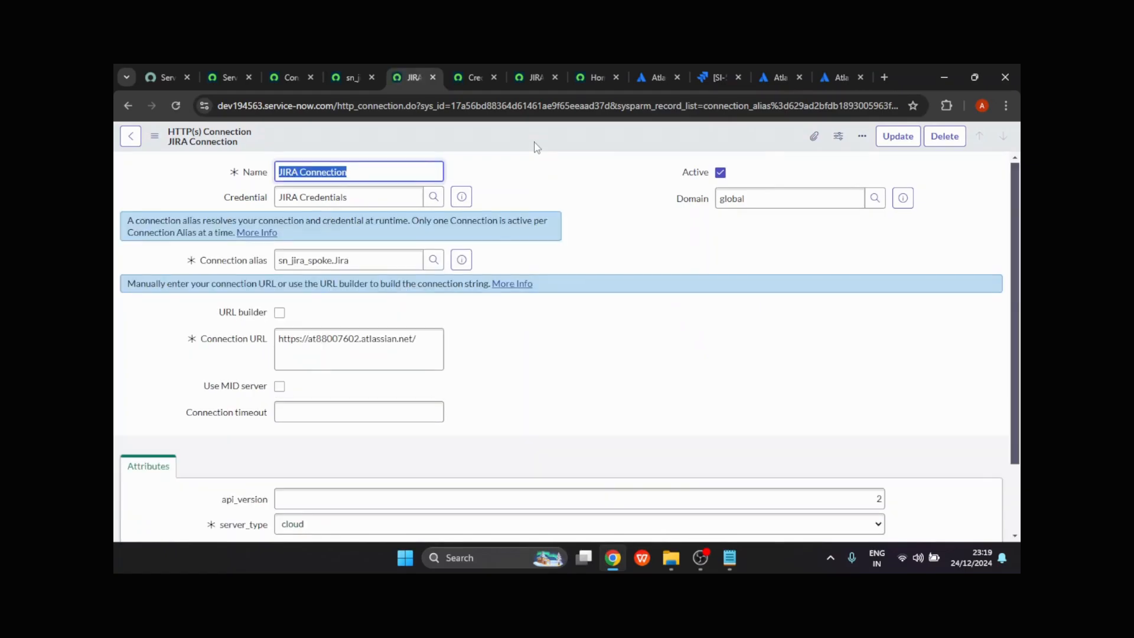
Return to the ServiceNow home page and replace the navigator filter with "Flow designer".
left_click(235, 69)
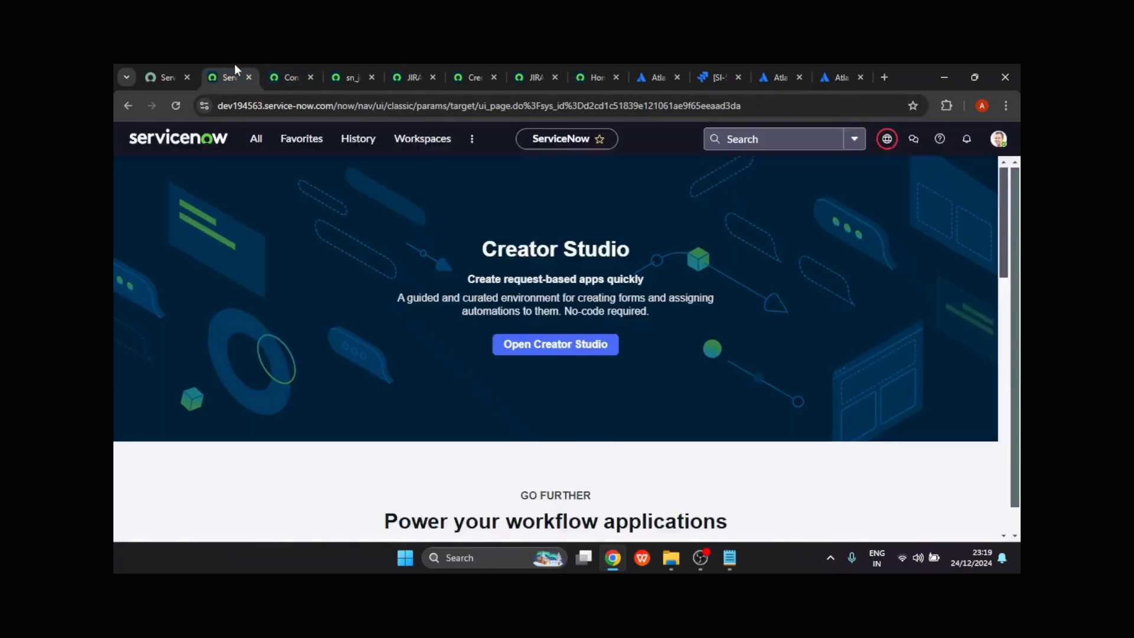
left_click(259, 142)
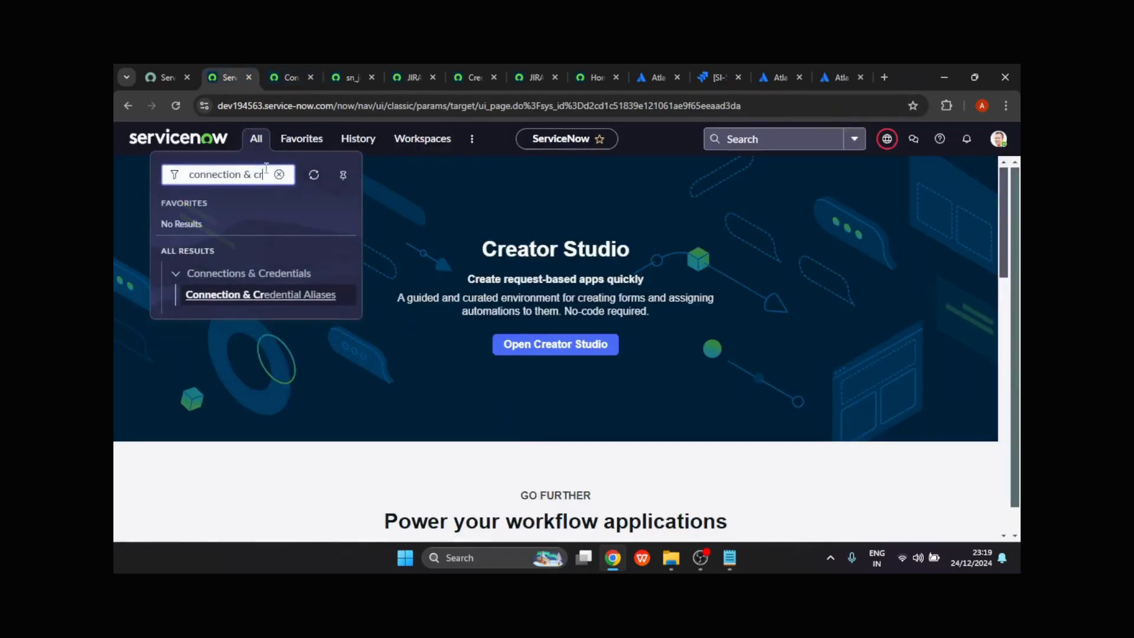
left_click_drag(272, 175, 175, 177)
key("BackSpace")
type("Flo")
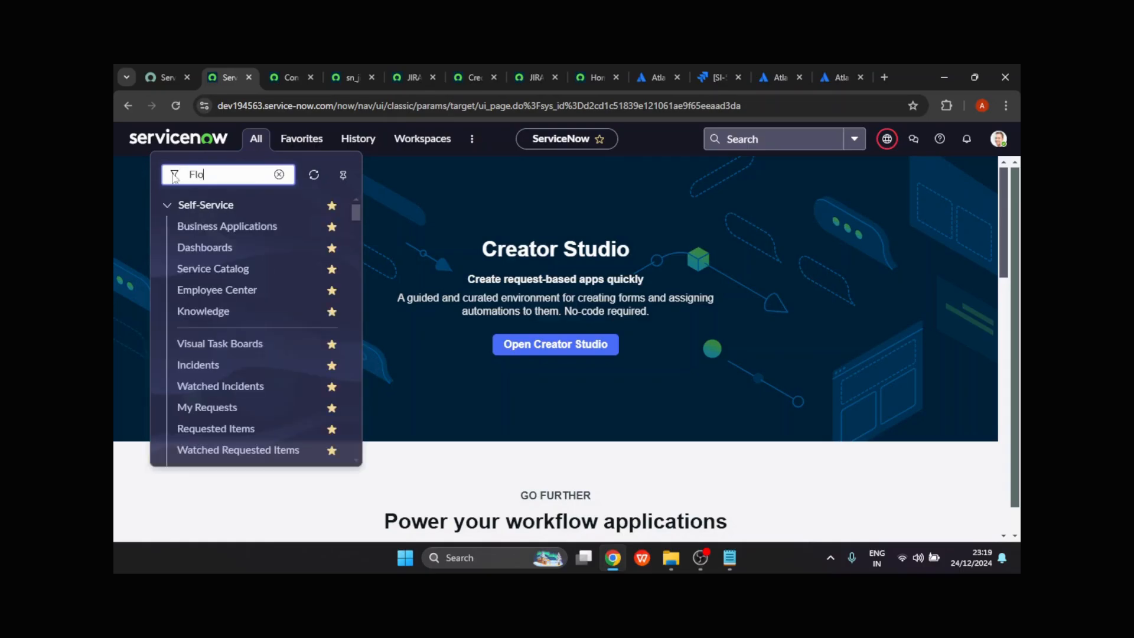
type("w designer")
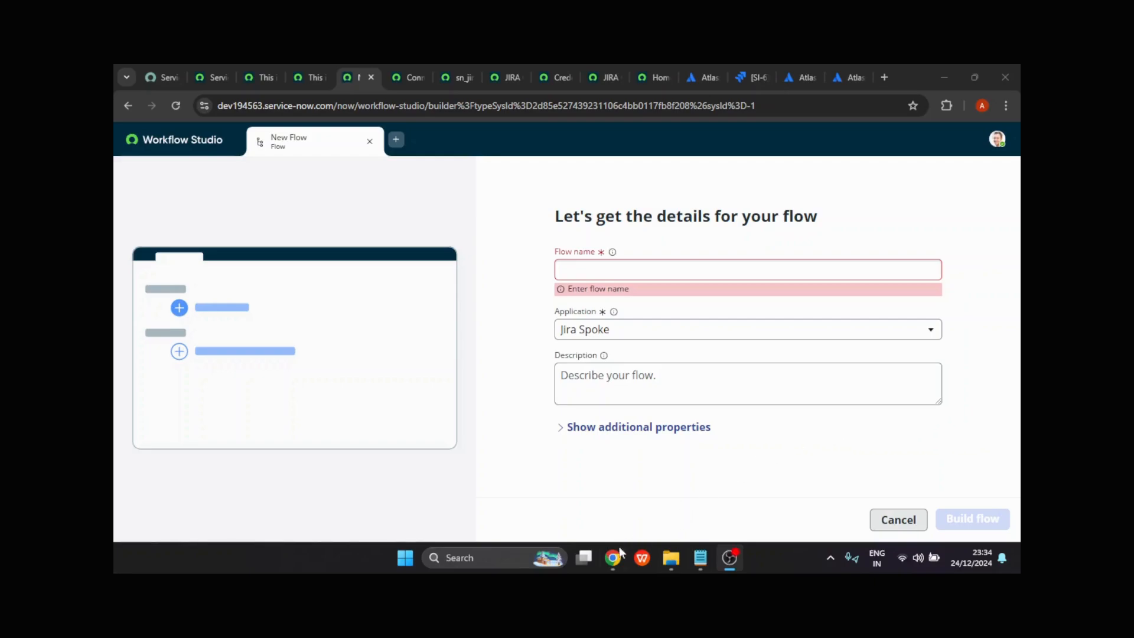
Name the new flow "JIRA ServiceNow demo Integration", keeping Jira Spoke as its application.
left_click(618, 555)
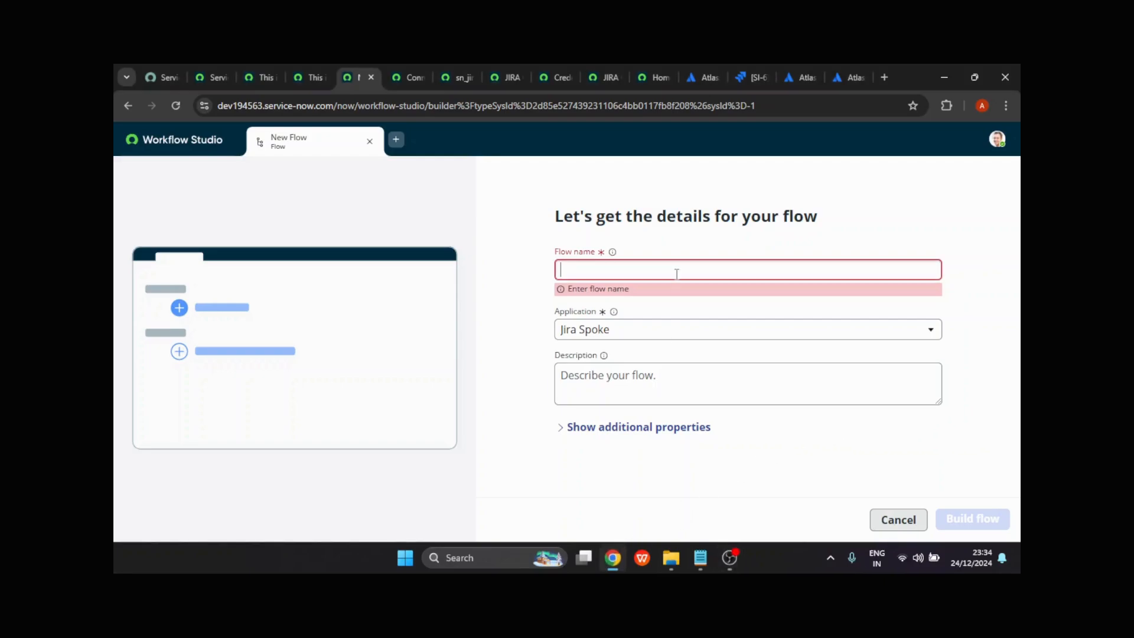
left_click(580, 271)
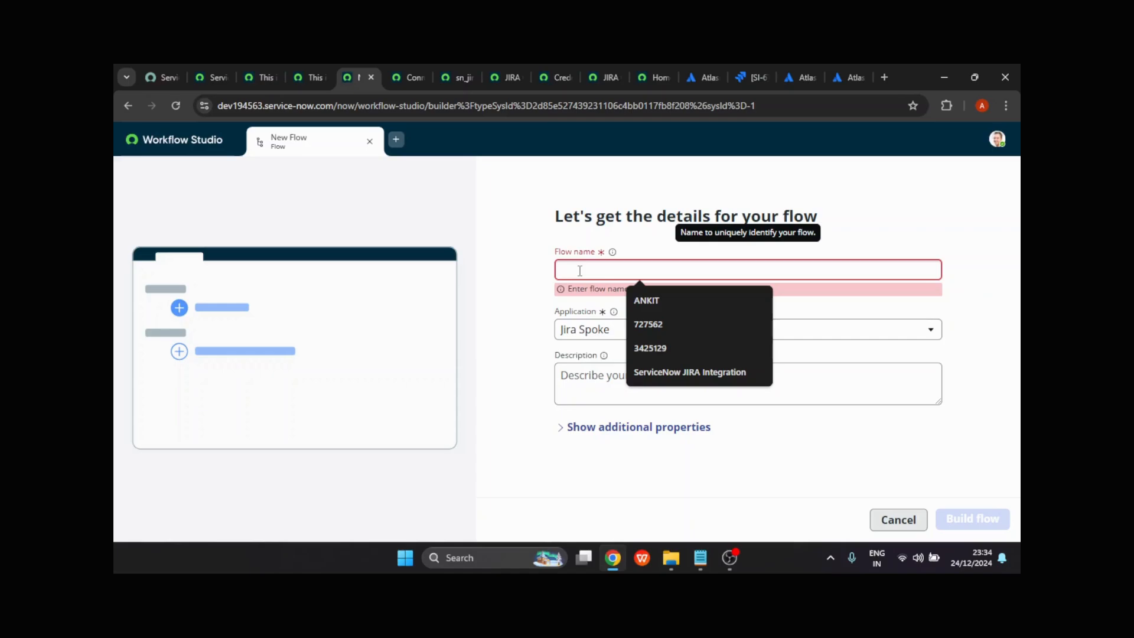
type("JIRA")
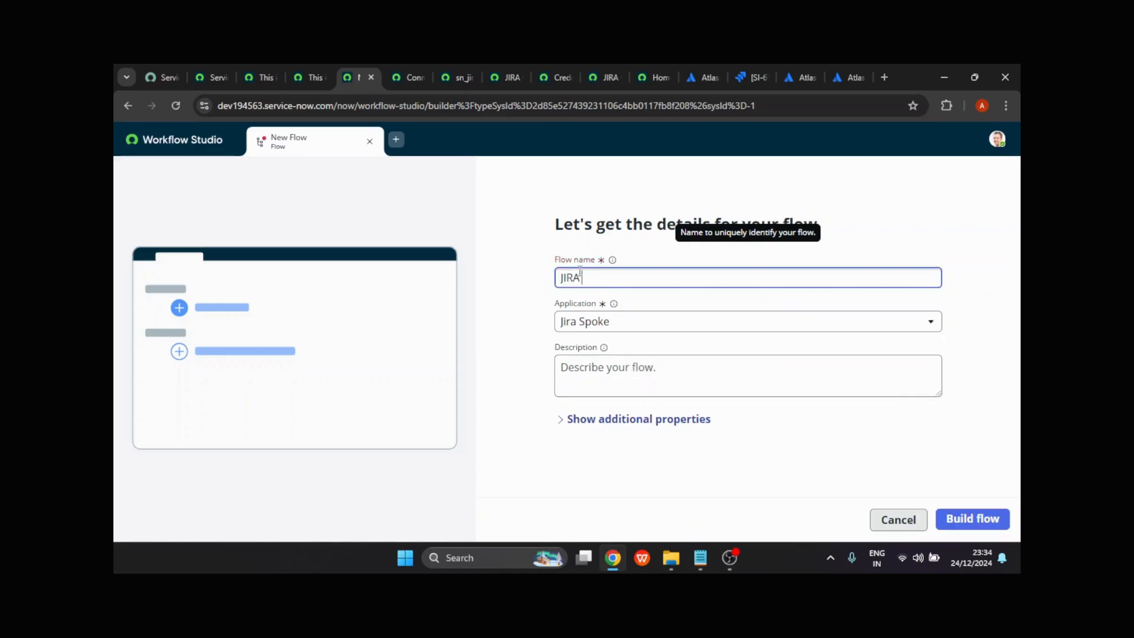
type(" ServiceNow demo Integration")
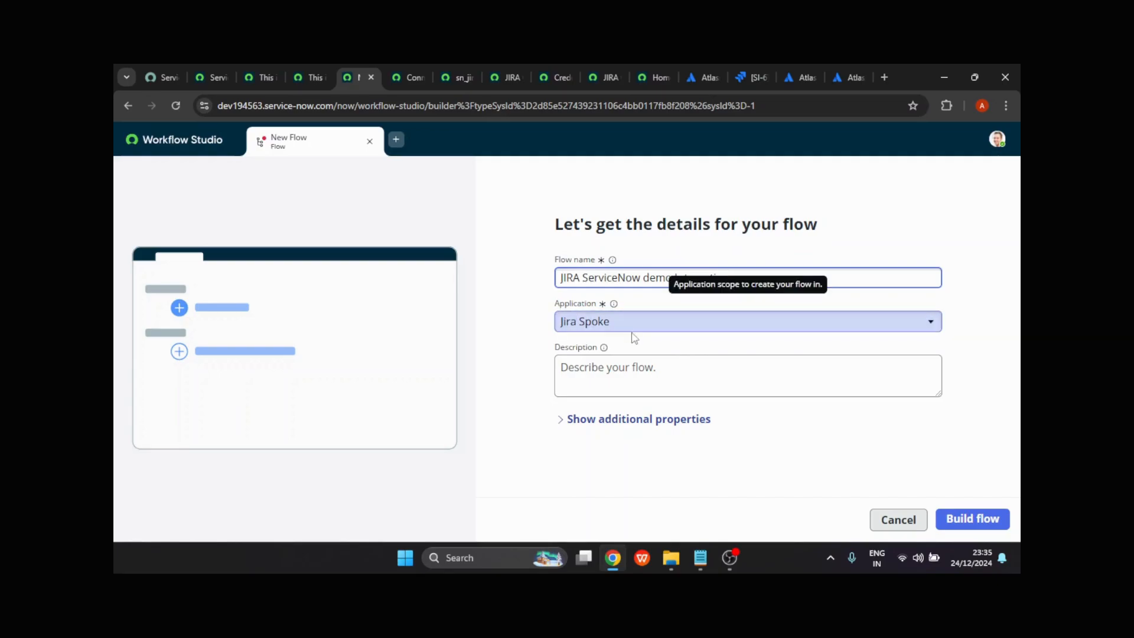
Copy the flow name into the description and build the flow.
left_click(620, 384)
key("shift+Tab")
key("shift+Tab")
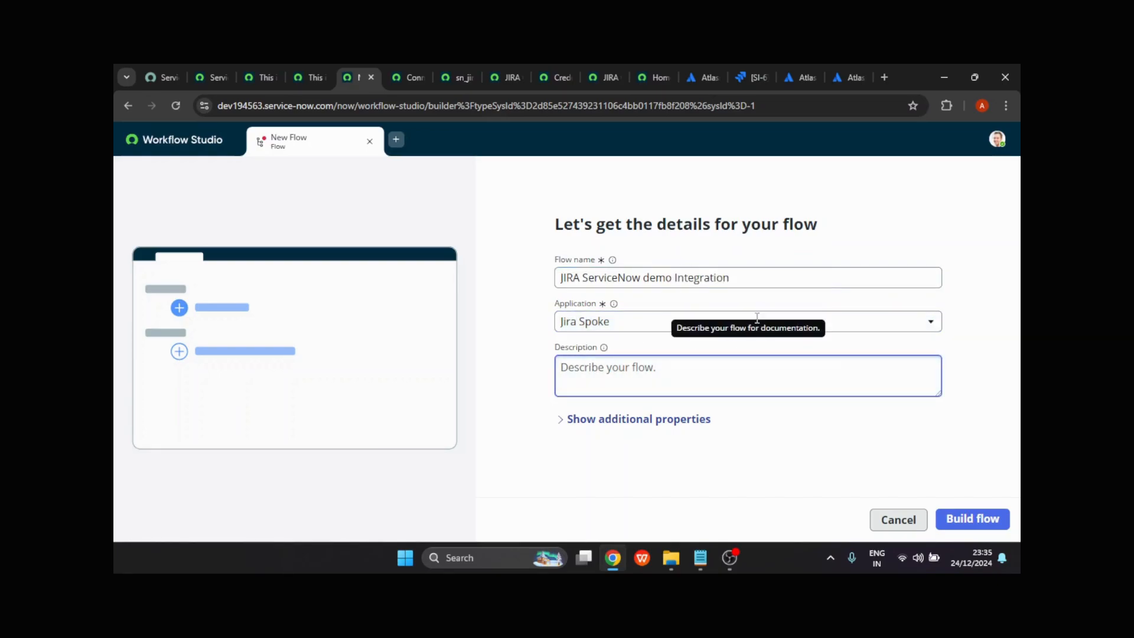
key("ctrl+c")
left_click(602, 387)
key("ctrl+v")
left_click(961, 520)
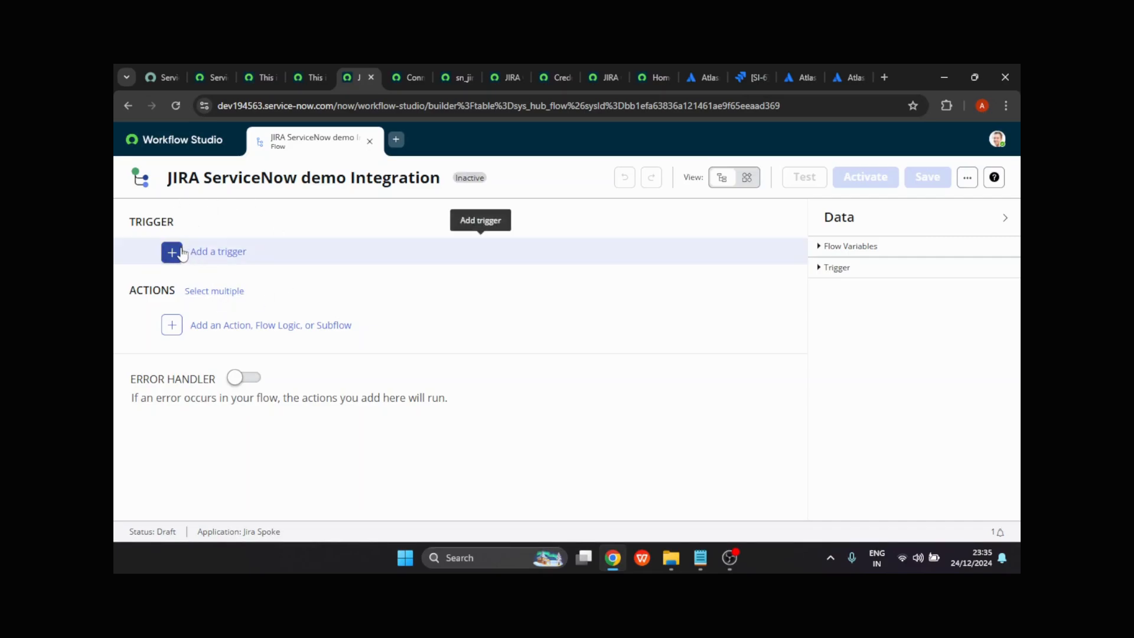
Add a record Created trigger to the flow on the Incident [incident] table.
left_click(172, 252)
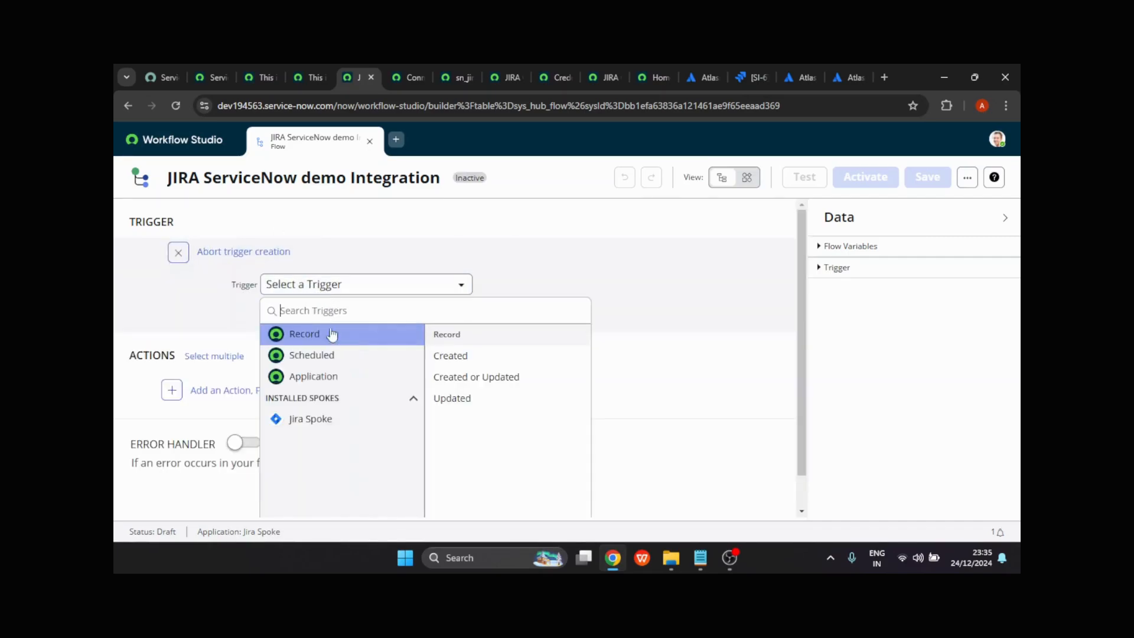
left_click(442, 356)
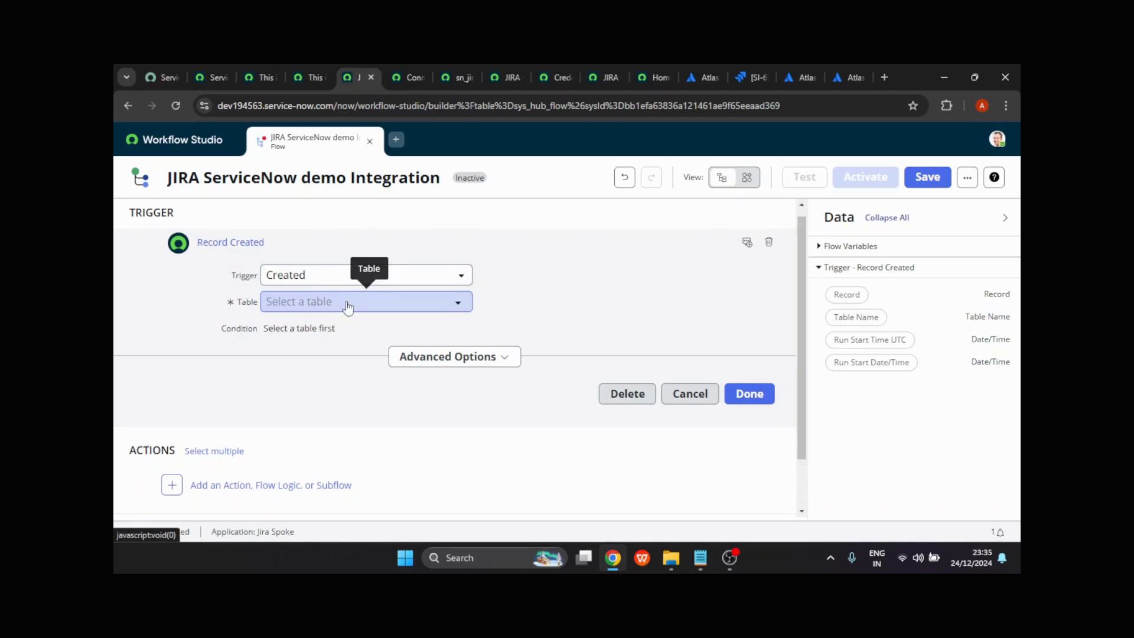
left_click(347, 305)
type("in")
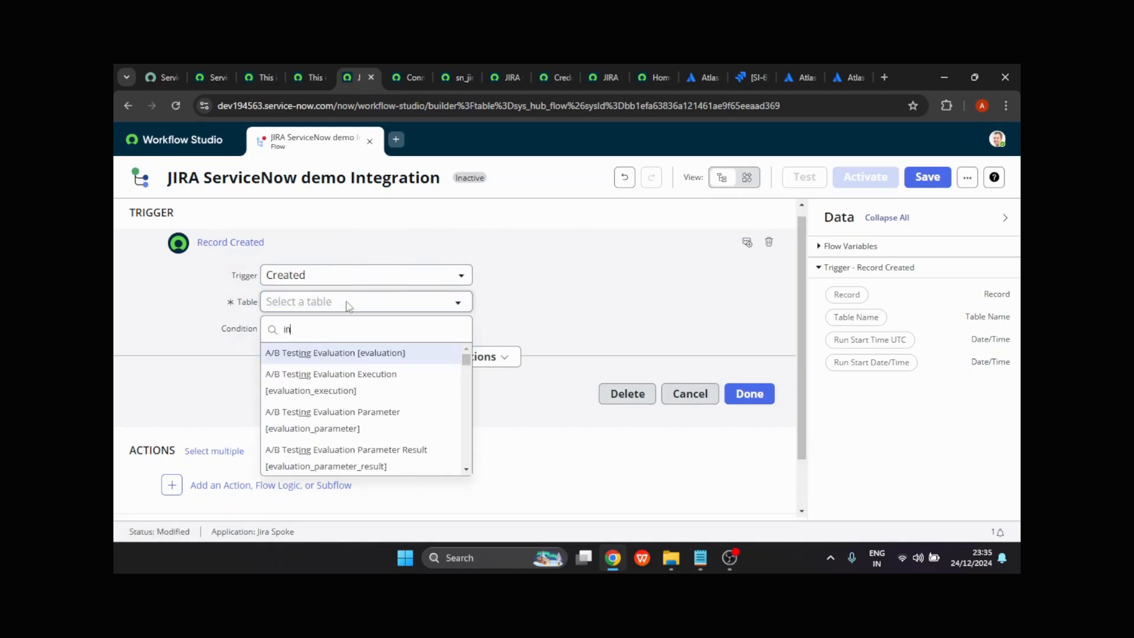
type("cident")
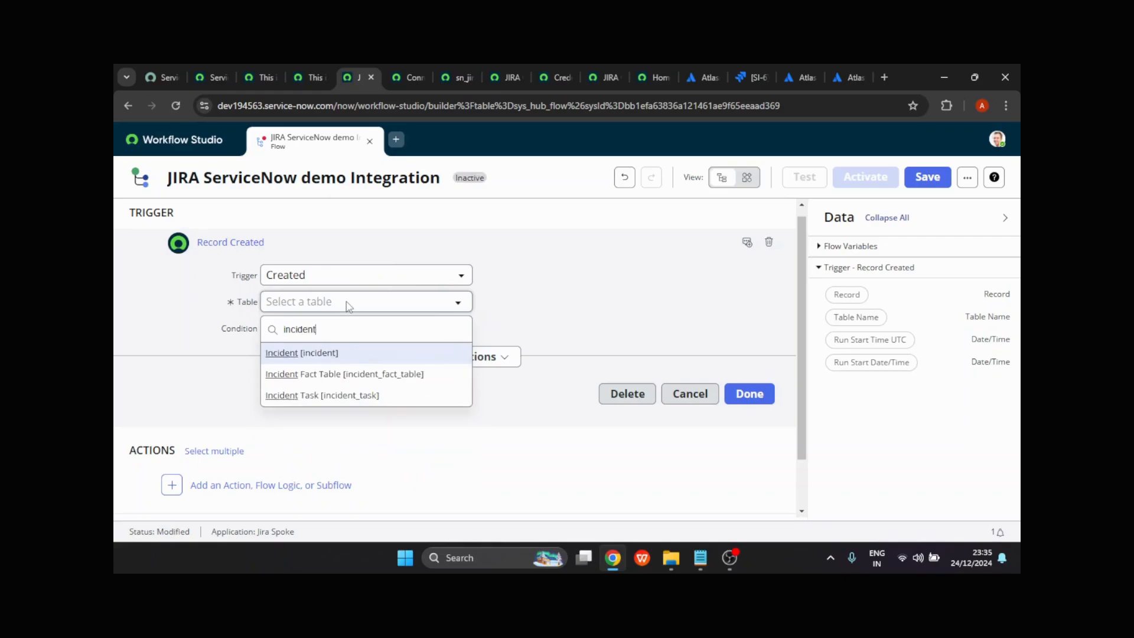
left_click(362, 354)
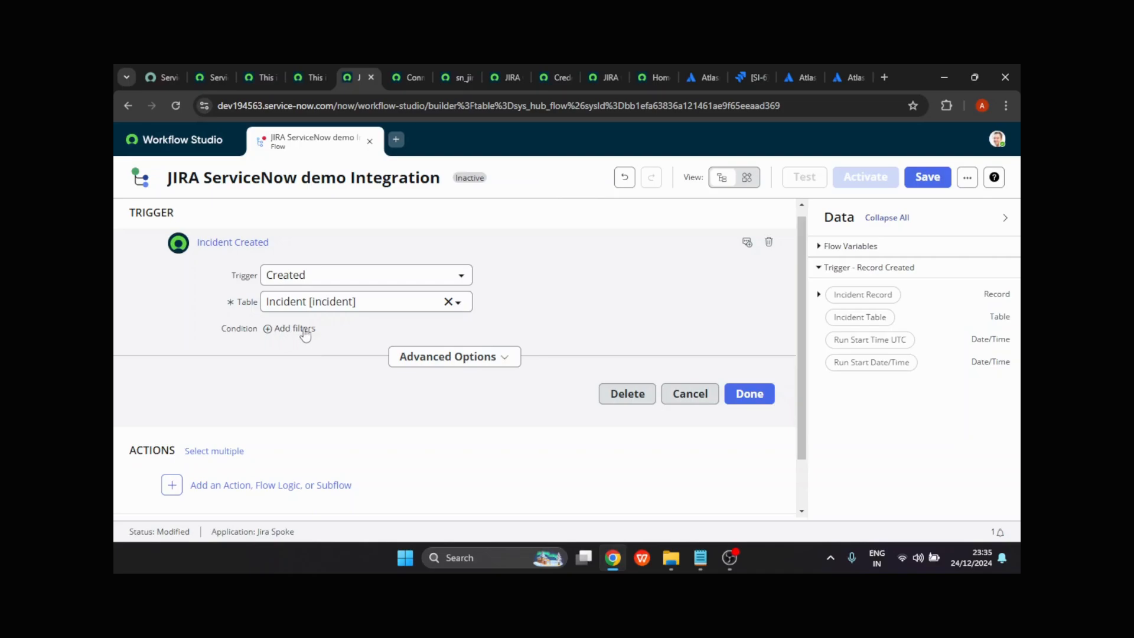
Filter the trigger to incidents whose Priority is one of 1 - Critical and 2 - High, and finish the trigger.
left_click(294, 331)
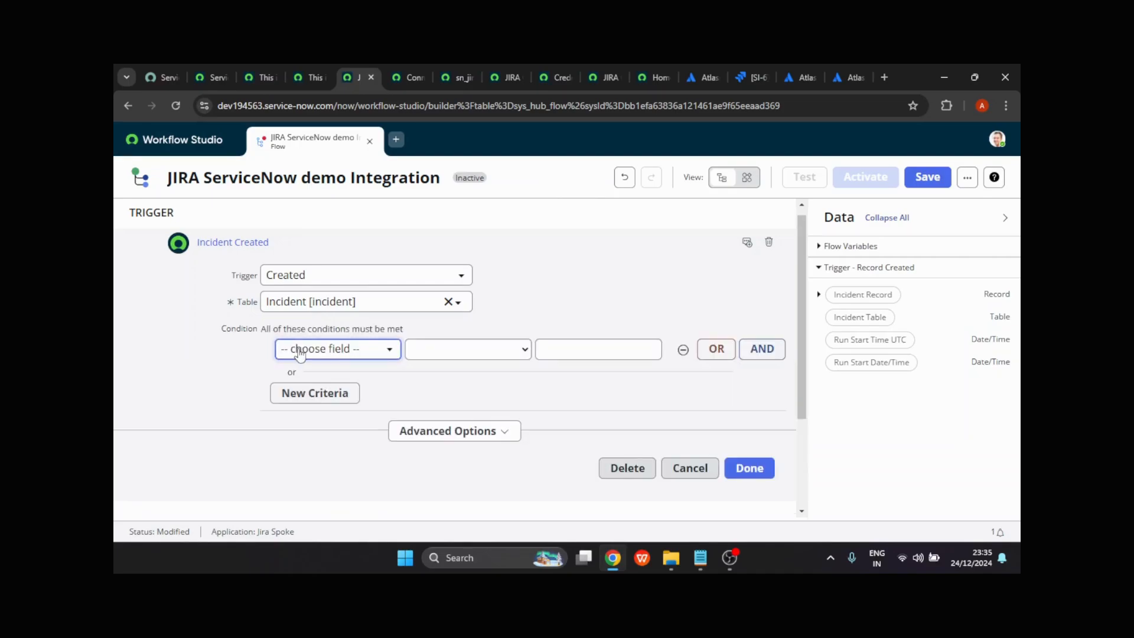
left_click(301, 353)
type("riority")
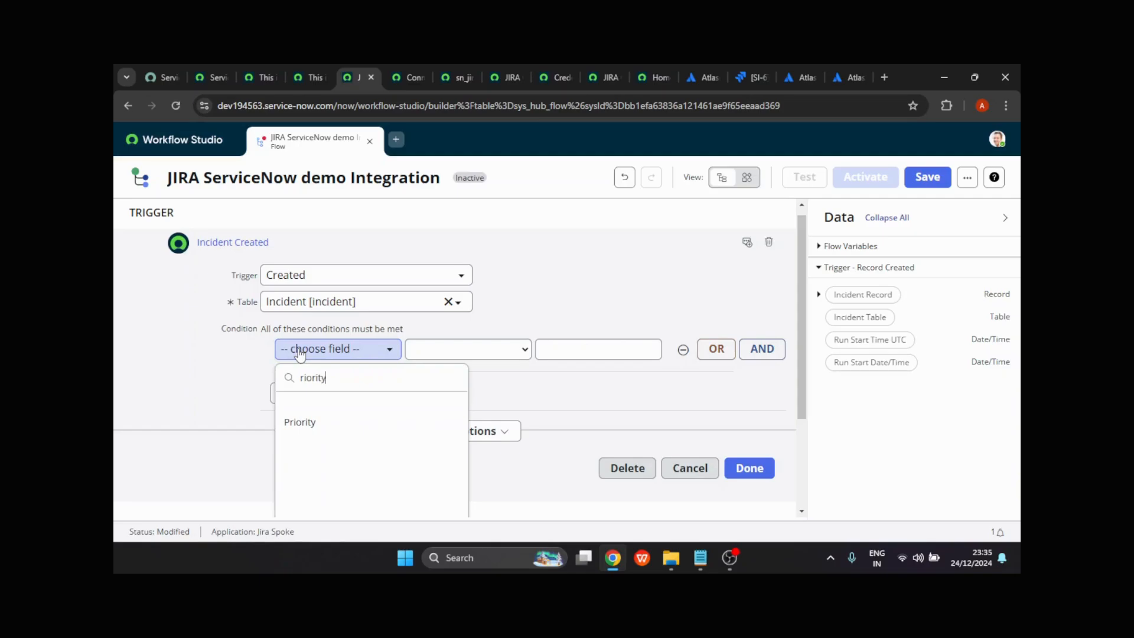
left_click(315, 423)
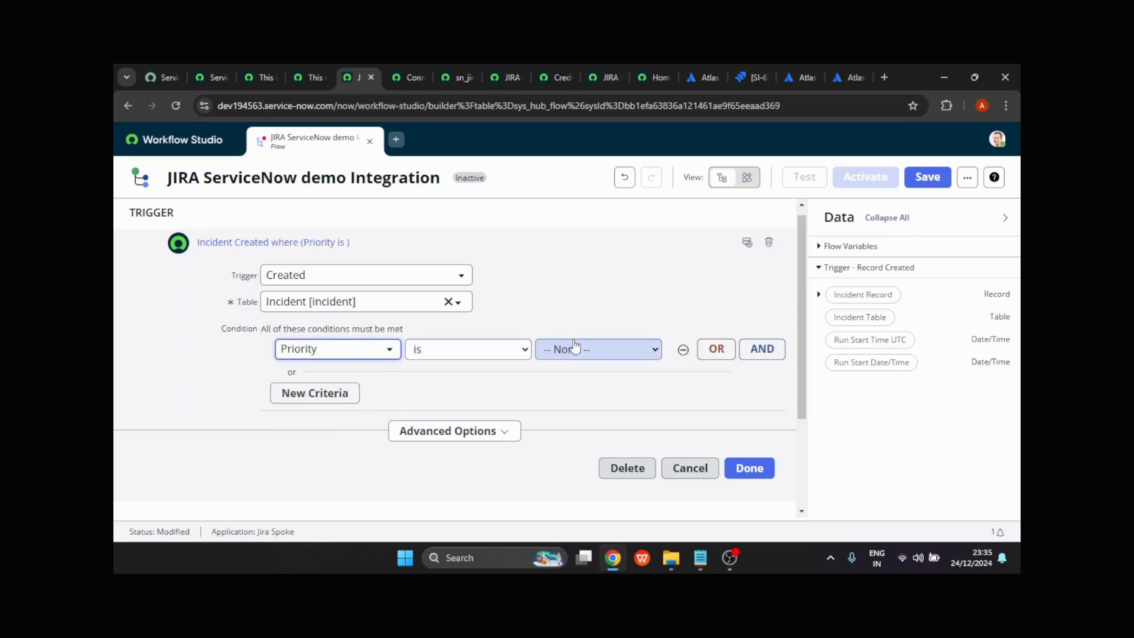
left_click(518, 349)
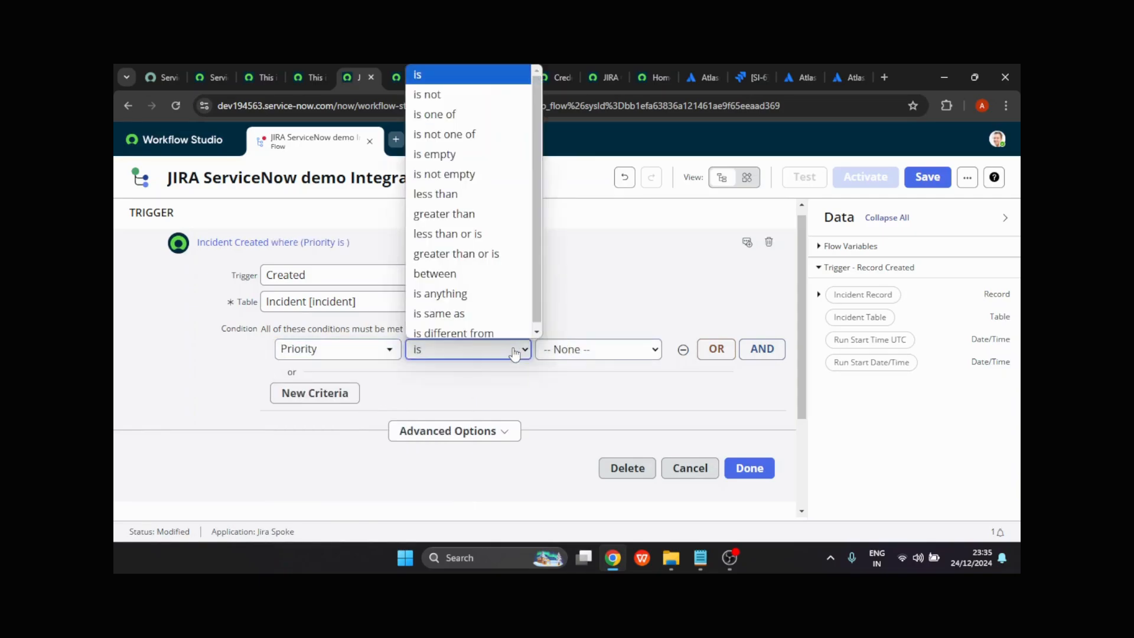
left_click(449, 114)
left_click(578, 347)
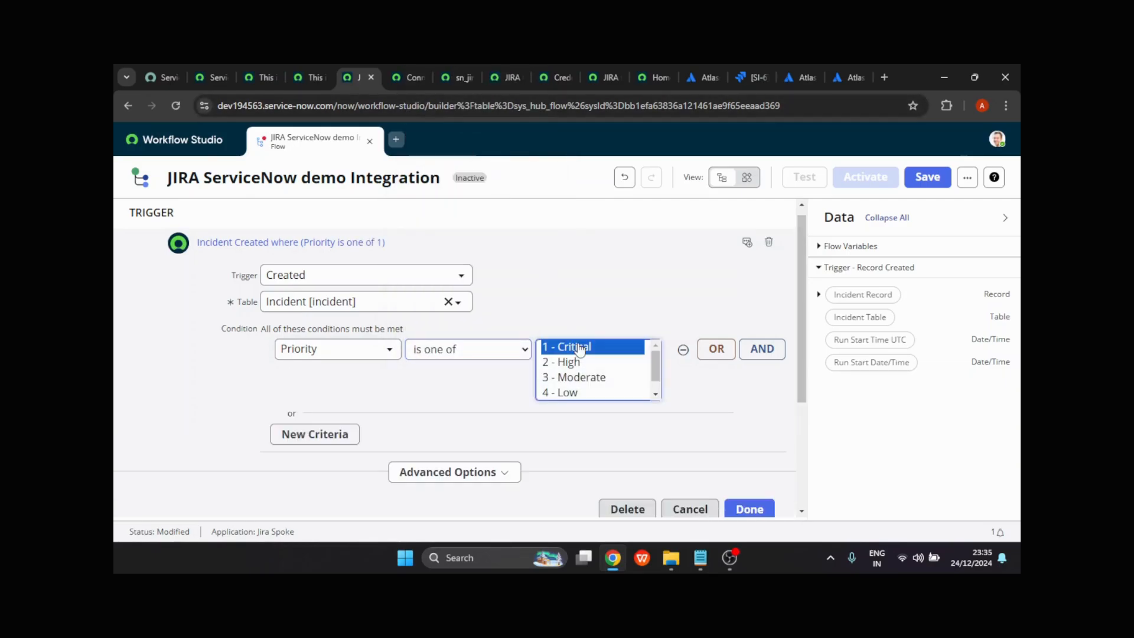
left_click(577, 361, "ctrl")
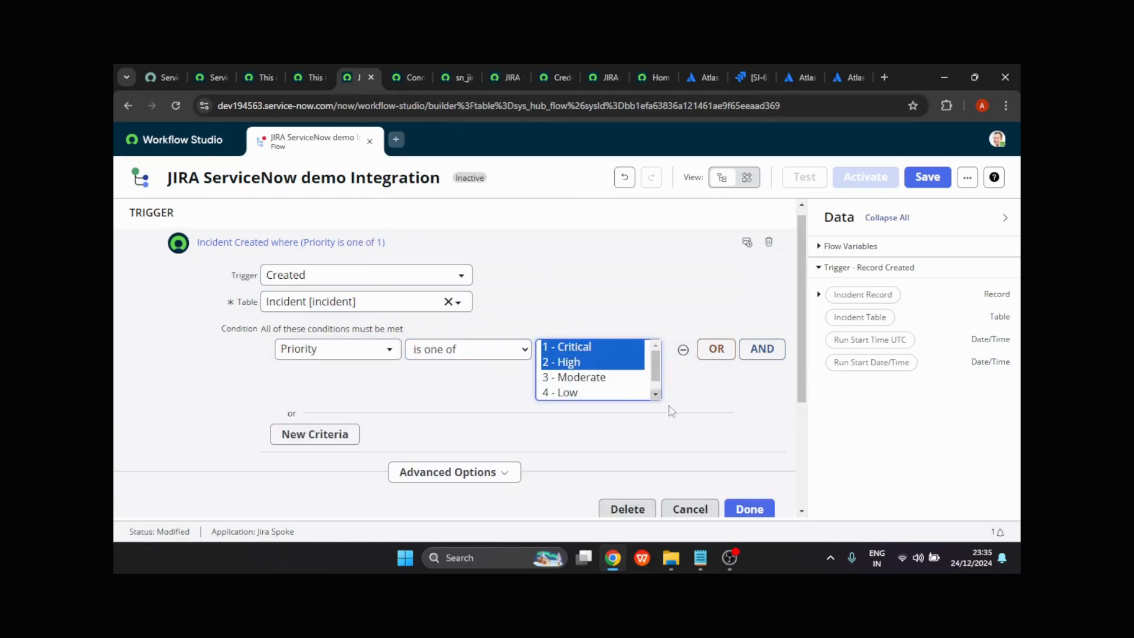
scroll(678, 417, "down", 1)
left_click(744, 492)
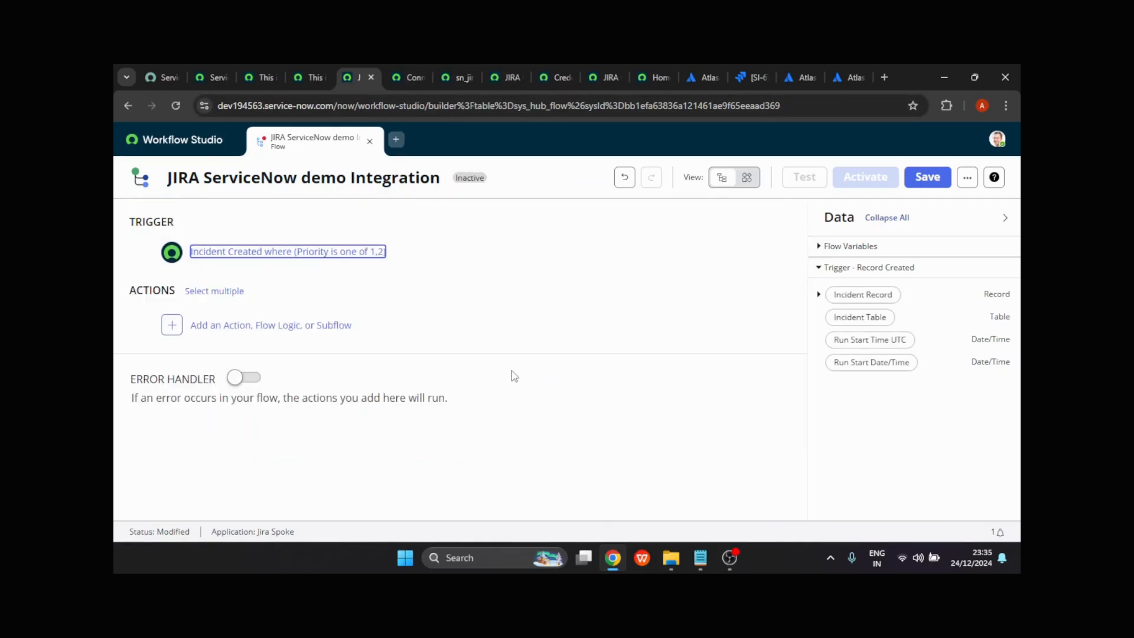
Start adding an action to the flow, search for "JIRA" and list the actions of the installed Jira spoke.
left_click(171, 325)
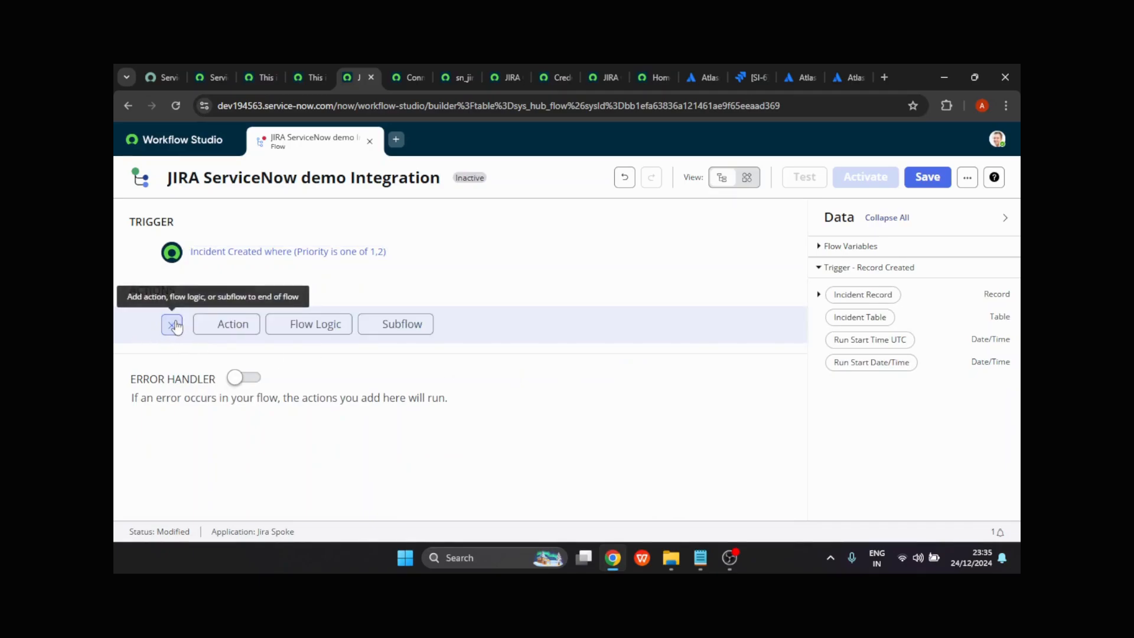
left_click(224, 328)
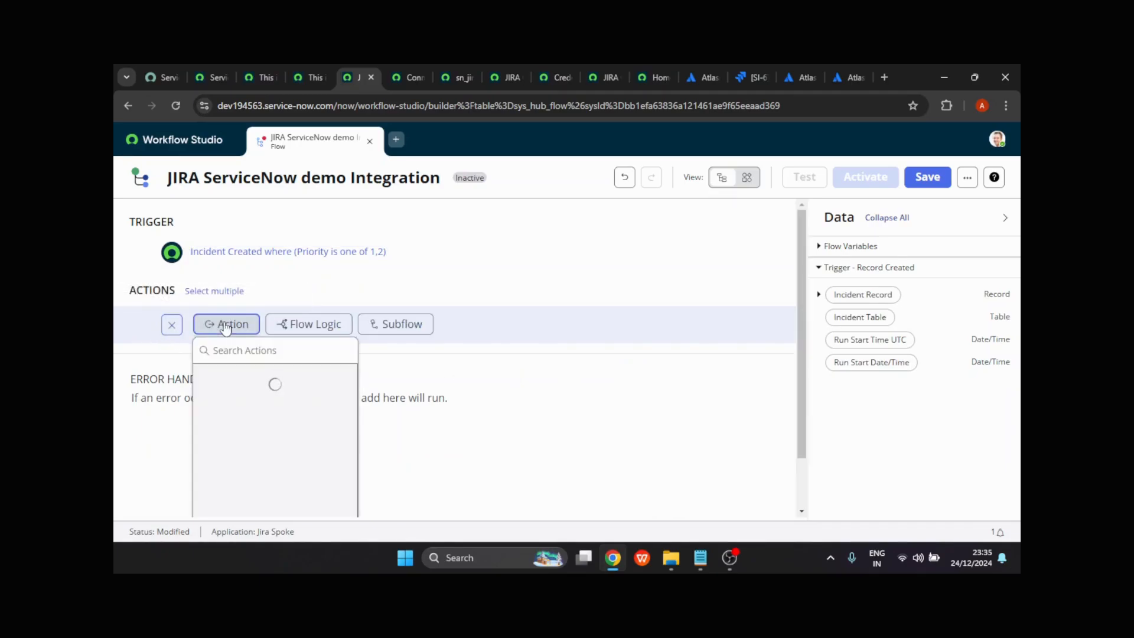
left_click(268, 334)
type("JIRA")
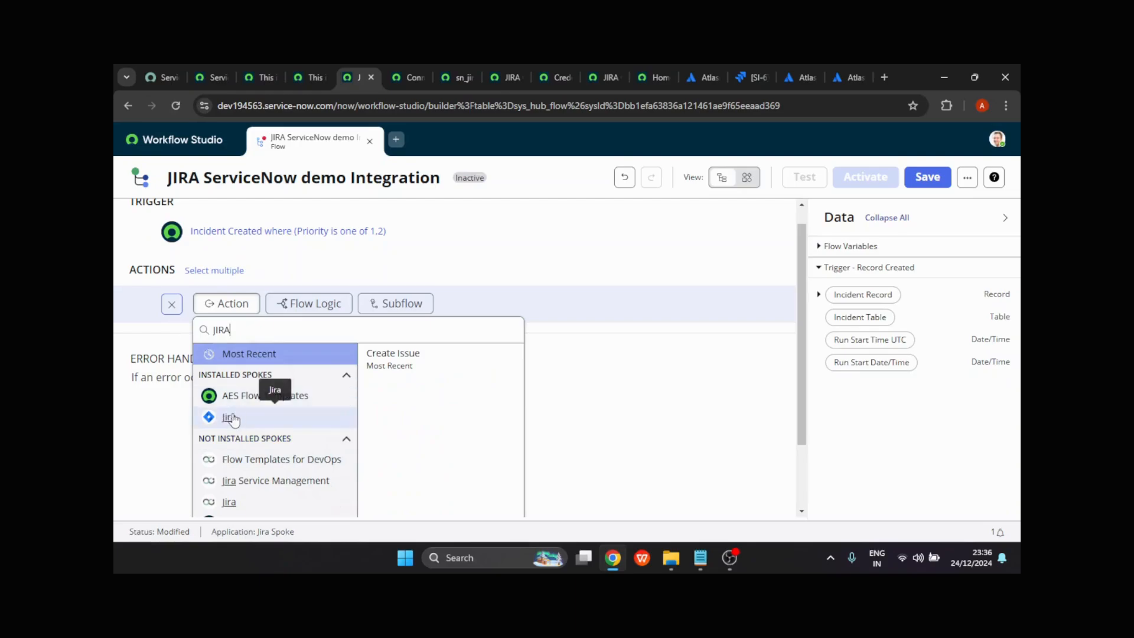
left_click(237, 419)
Look through the Jira spoke's available actions, including issue management, project management and utility actions.
scroll(424, 402, "down", 1)
scroll(425, 407, "up", 1)
scroll(426, 418, "down", 1)
scroll(426, 418, "down", 1)
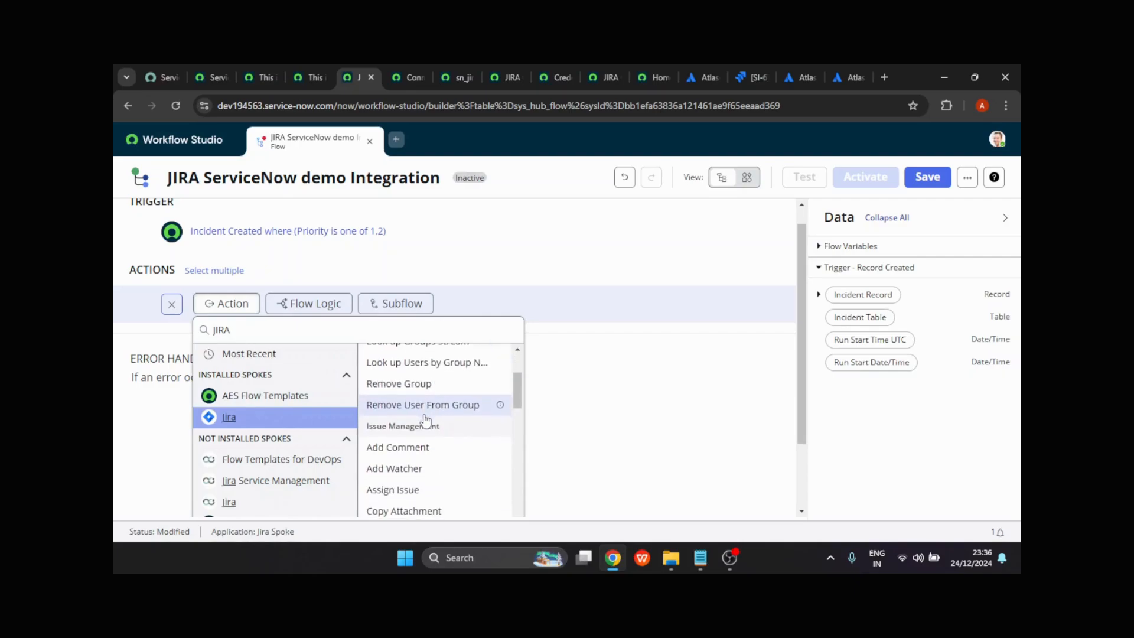
scroll(426, 421, "down", 1)
scroll(426, 420, "up", 3)
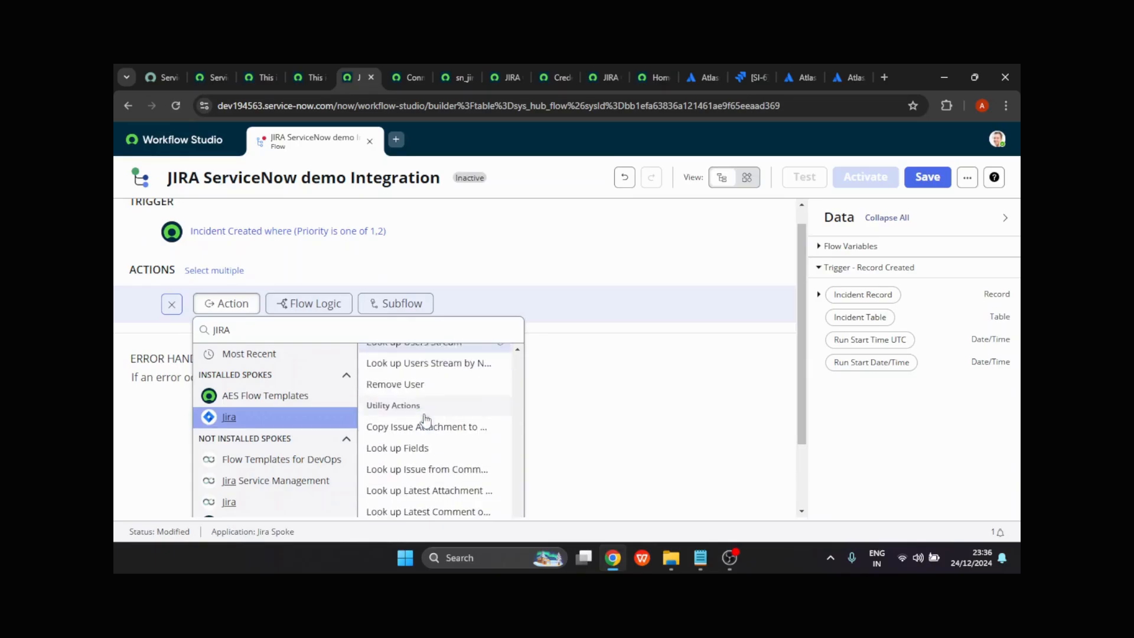
scroll(426, 420, "down", 3)
scroll(425, 419, "up", 4)
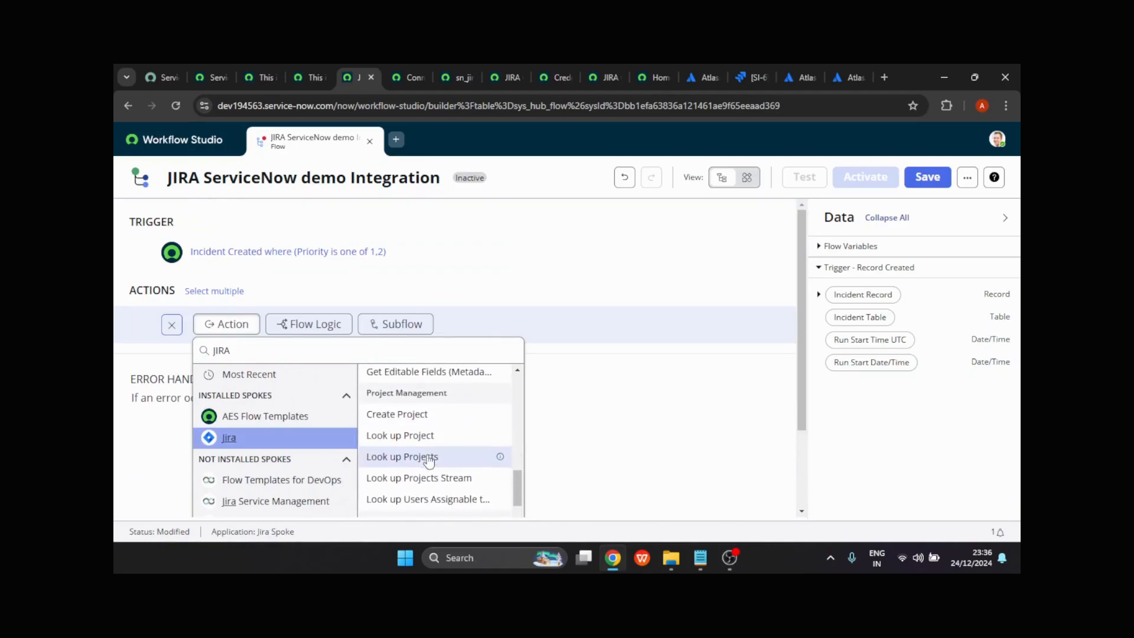
scroll(429, 462, "down", 2)
scroll(429, 461, "up", 6)
scroll(428, 461, "up", 3)
scroll(429, 461, "up", 5)
Add the Jira spoke's Create Issue action as the flow's first action.
scroll(432, 482, "down", 5)
scroll(431, 479, "down", 3)
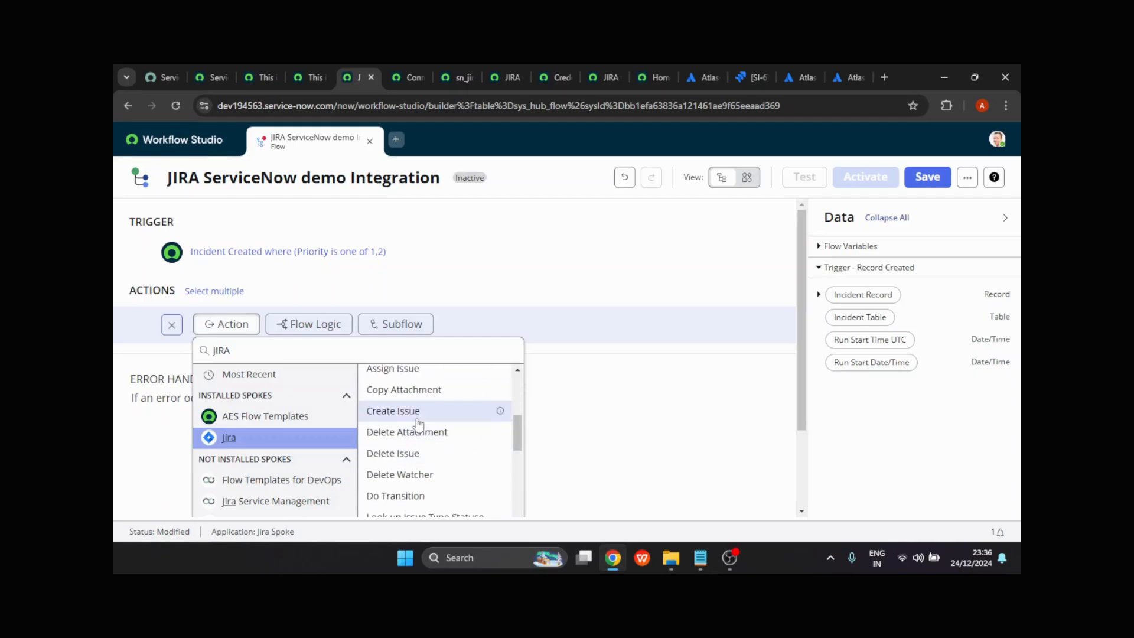
left_click(419, 423)
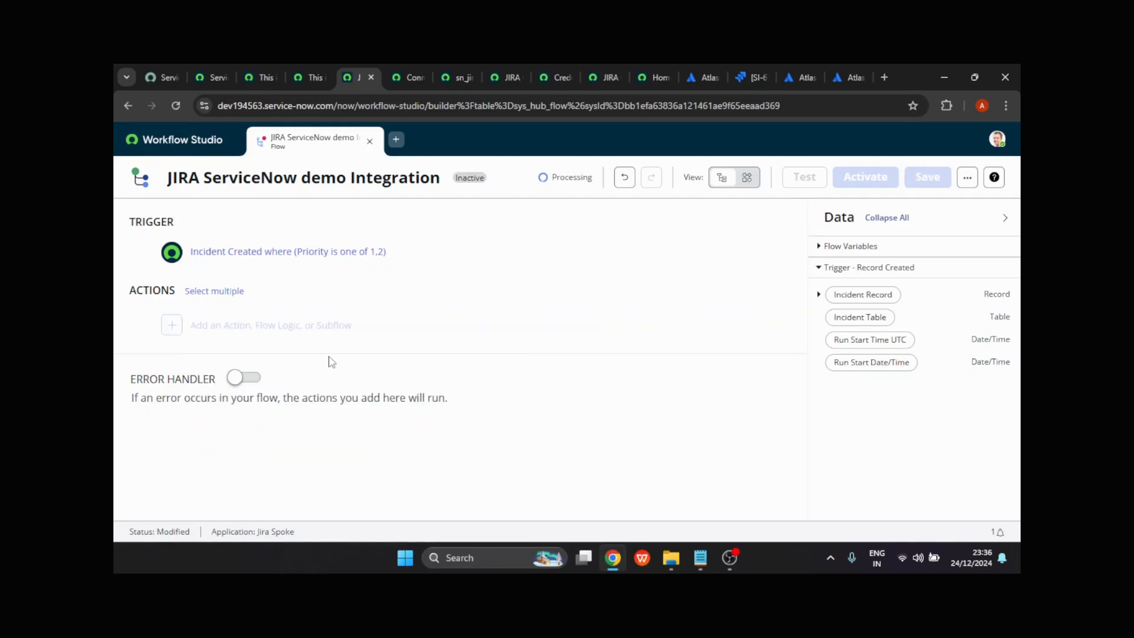
Set the Create Issue action's Project ID to ServiceNow Integration and compare it with the project name in Jira.
scroll(420, 352, "down", 1)
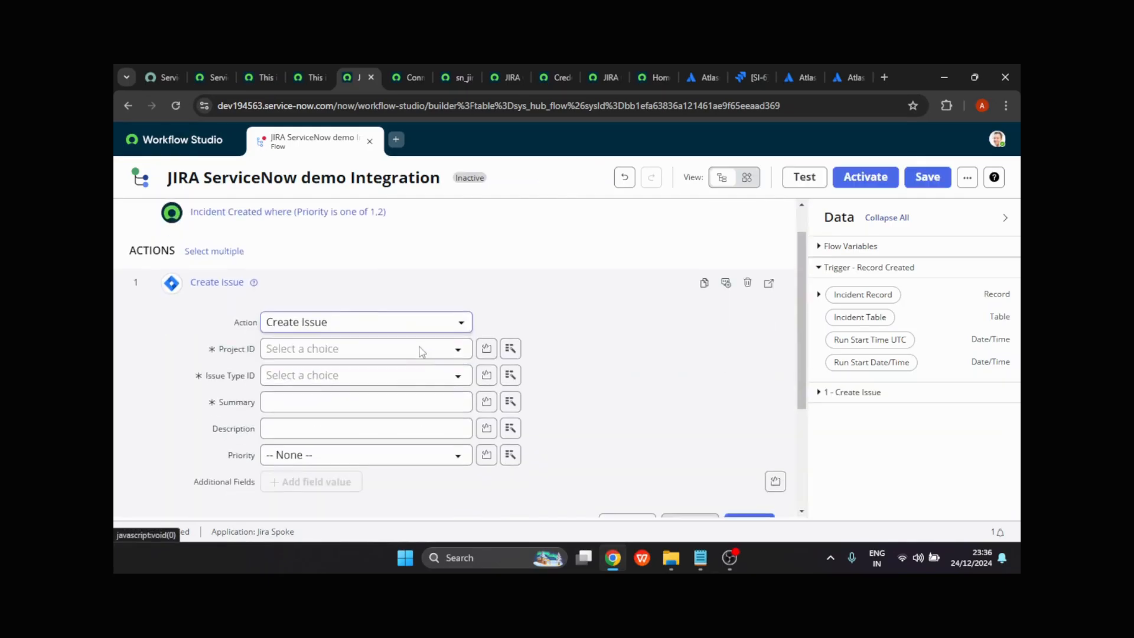
left_click(346, 348)
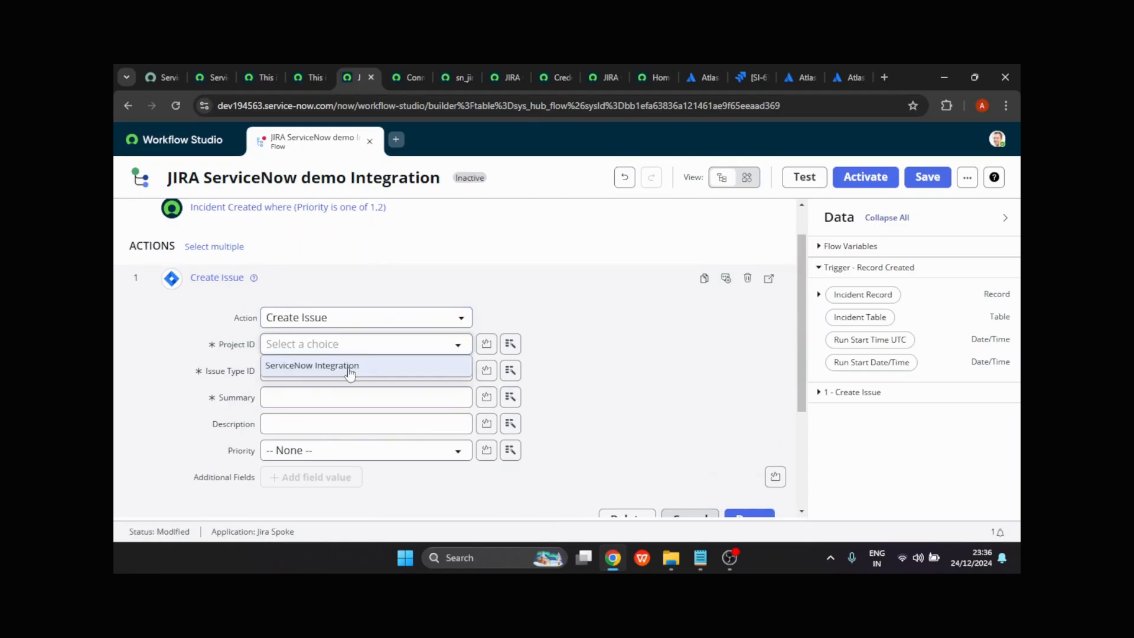
left_click(349, 368)
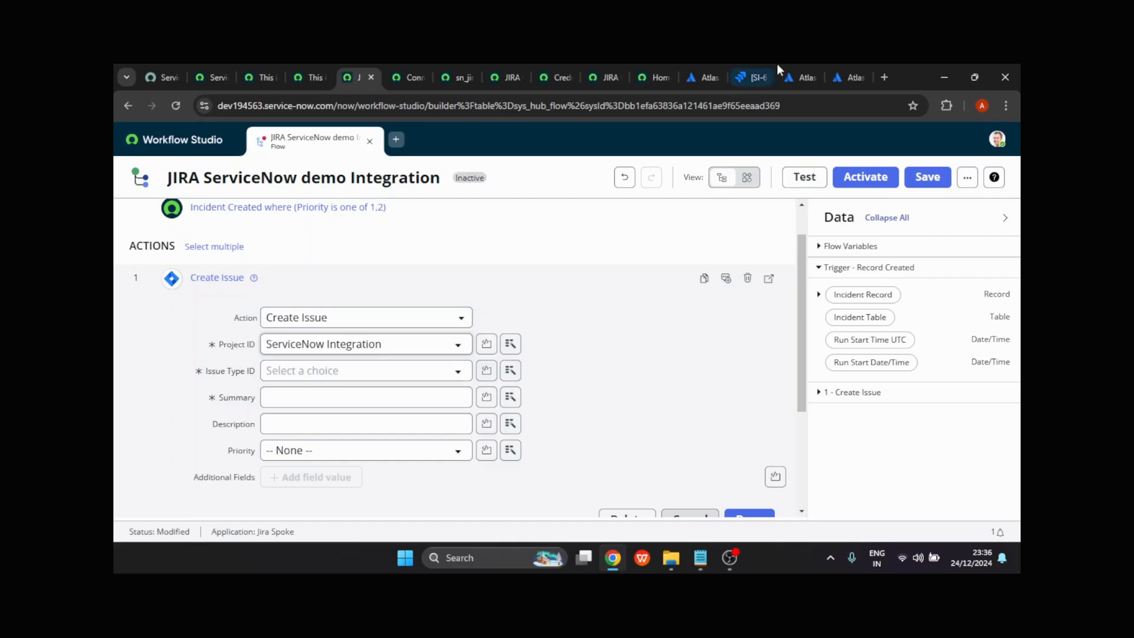
left_click(745, 73)
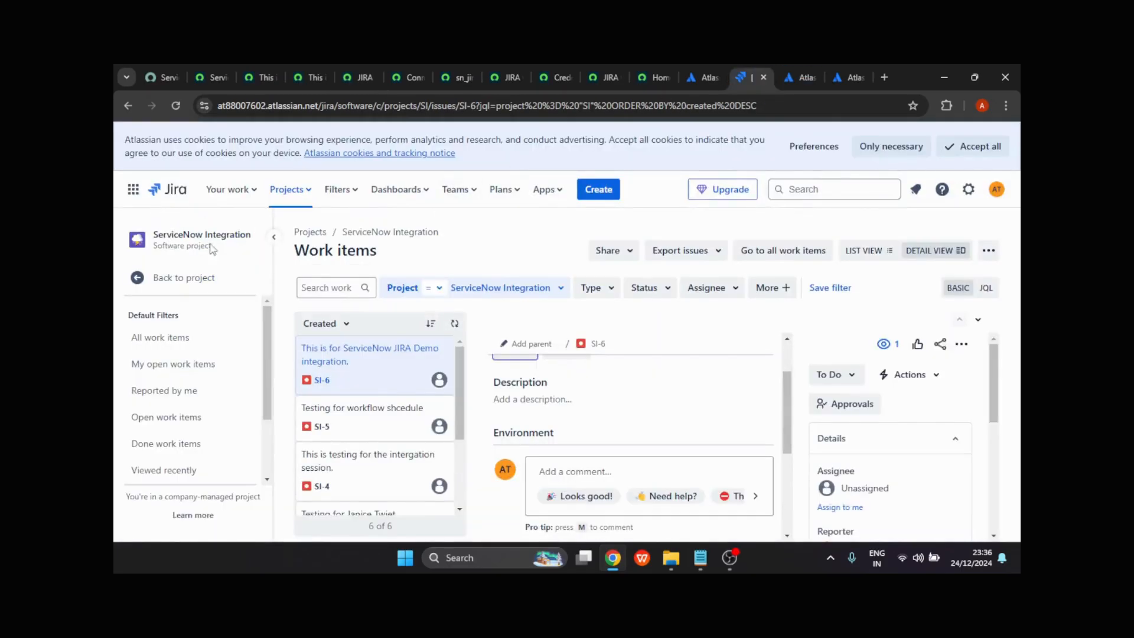
left_click(368, 75)
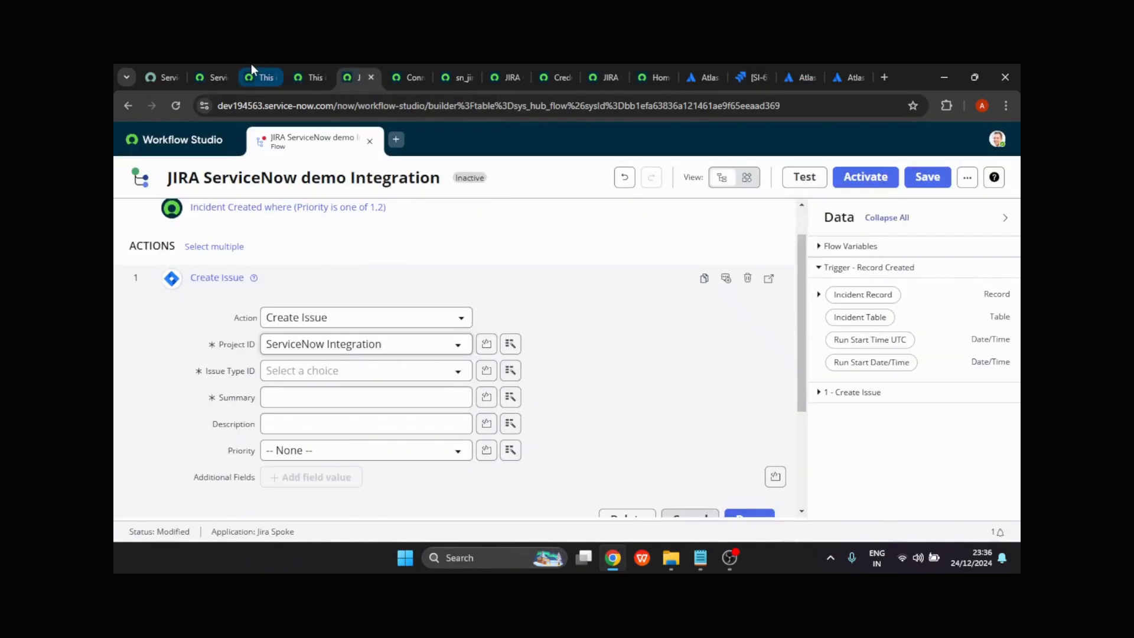
Set the issue type to Bug and map the trigger incident's Short description to the issue's Summary.
left_click(397, 369)
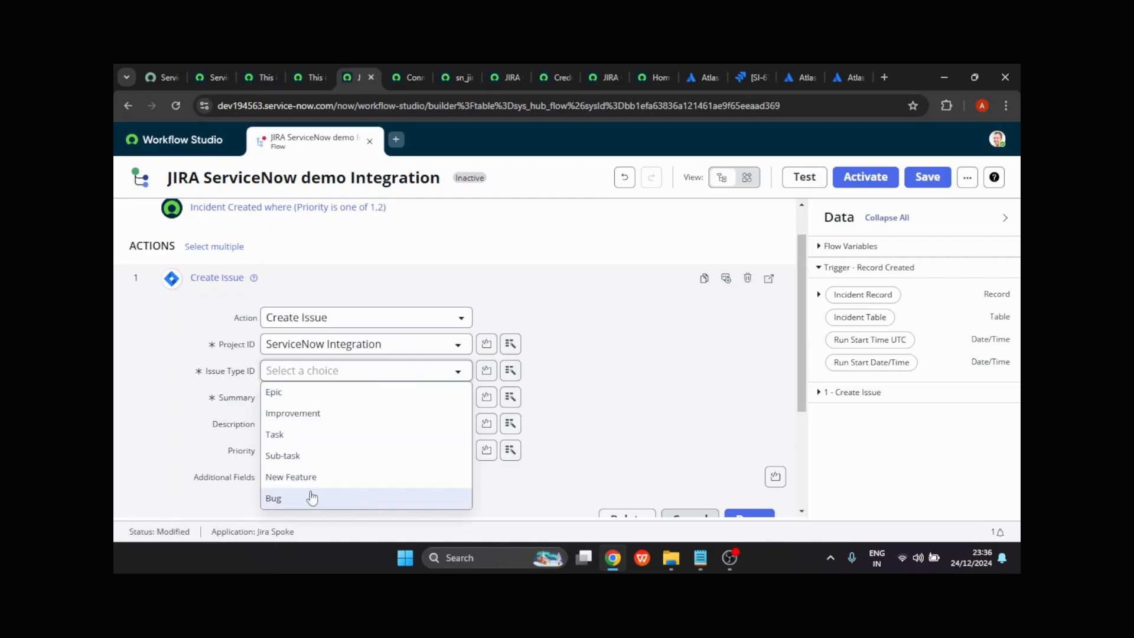
left_click(312, 498)
left_click(362, 399)
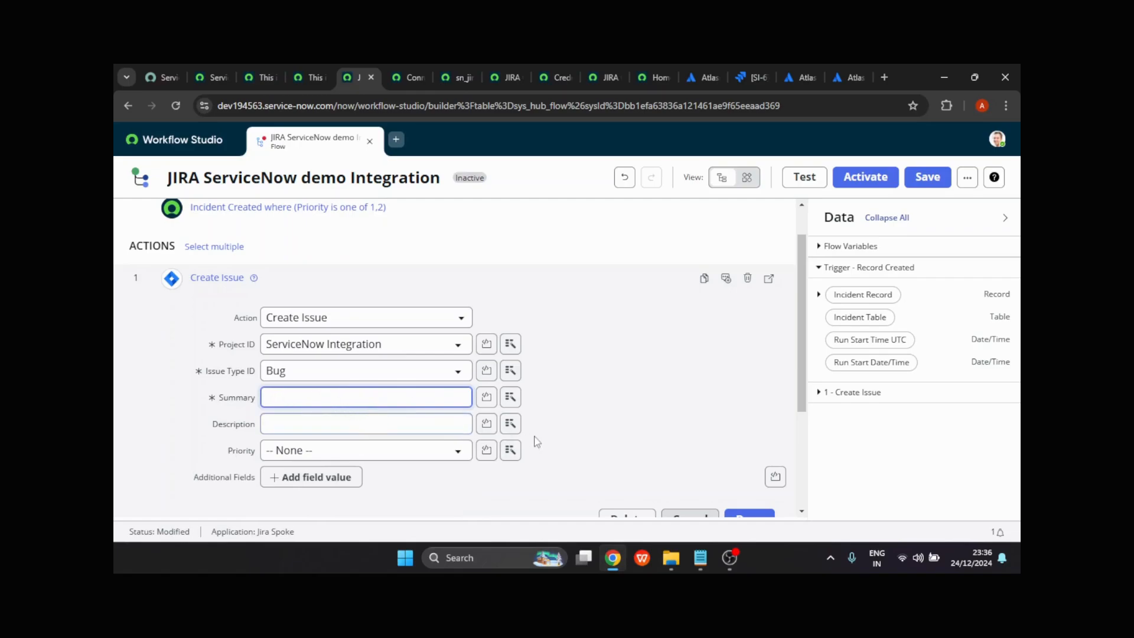
left_click(819, 294)
scroll(897, 398, "down", 5)
scroll(897, 397, "down", 15)
scroll(897, 398, "down", 10)
scroll(897, 397, "down", 2)
left_click_drag(858, 436, 366, 399)
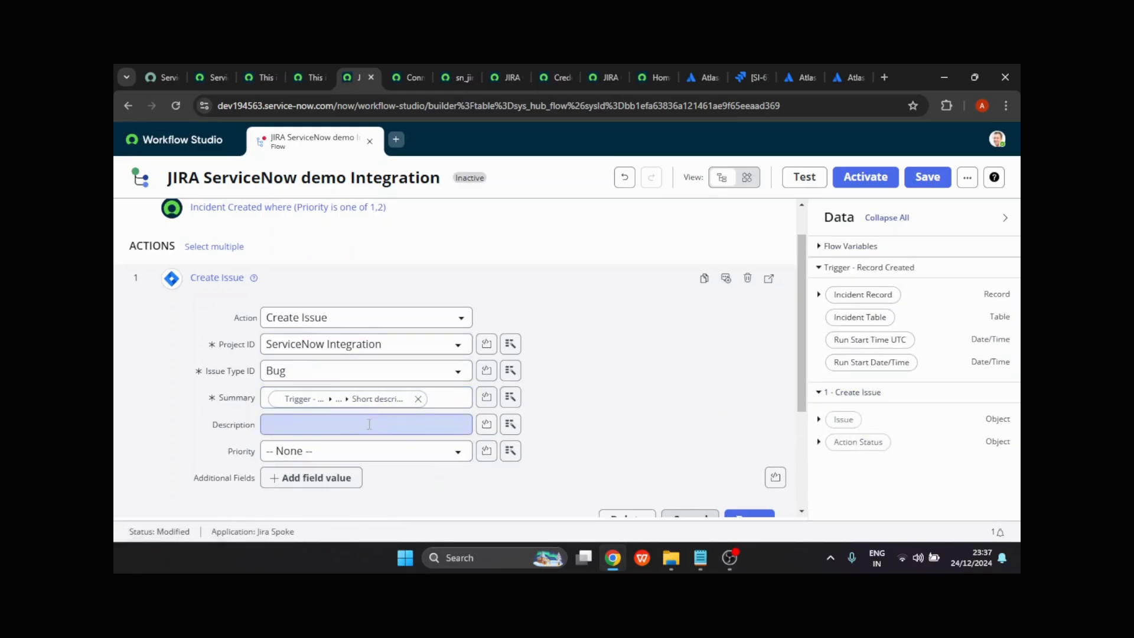
Map the trigger incident record's Description to the Description of the Create Issue action.
left_click(817, 296)
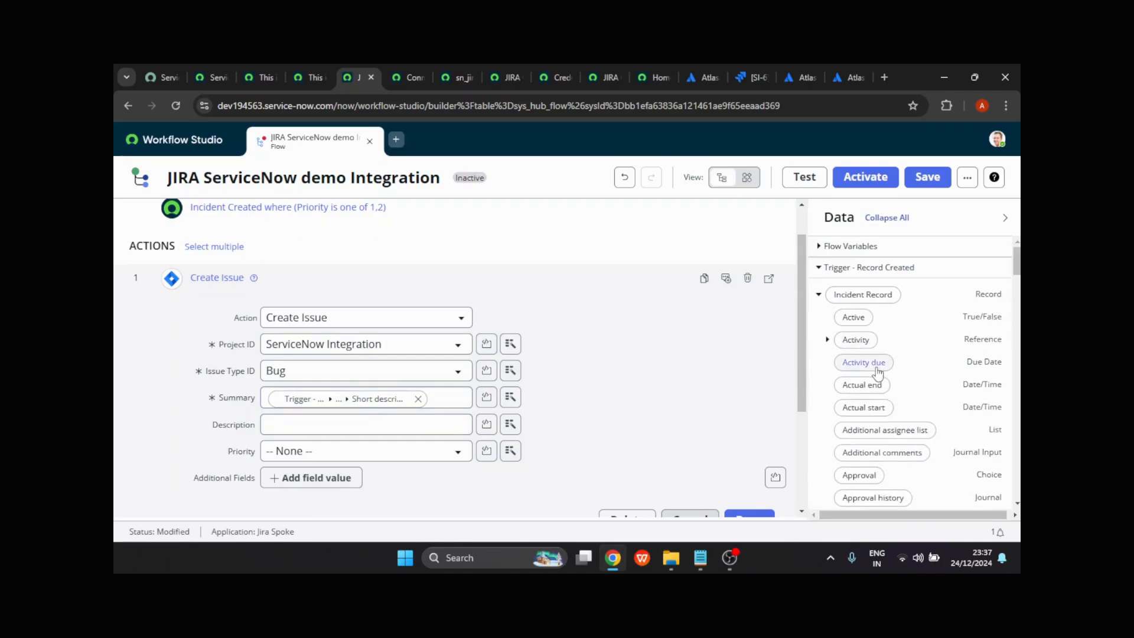
scroll(878, 372, "down", 6)
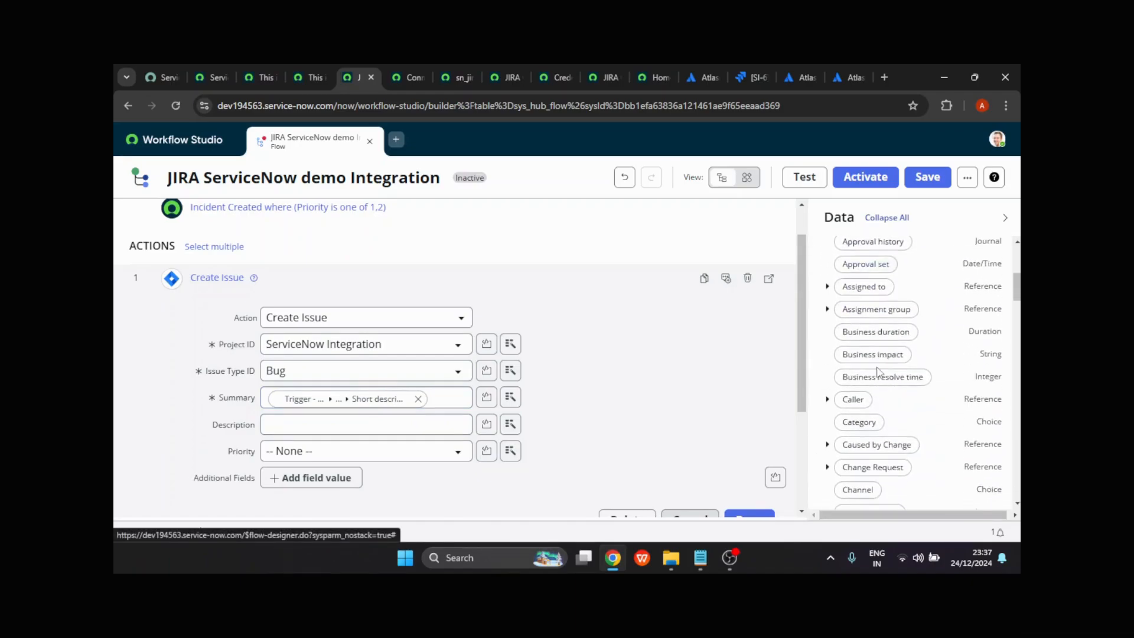
scroll(878, 372, "down", 10)
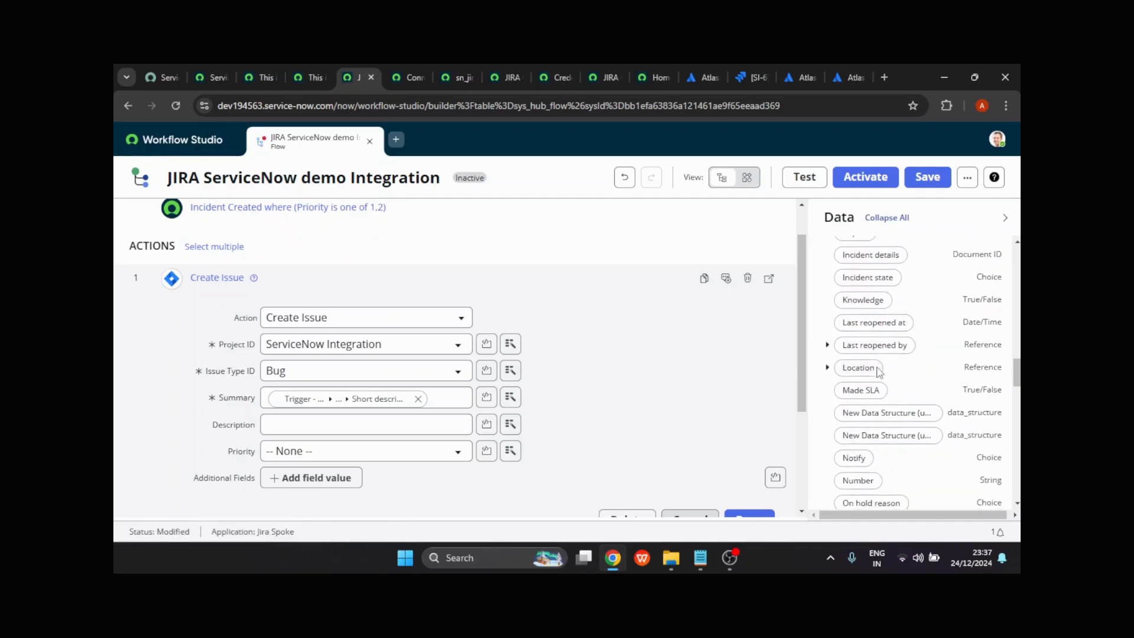
scroll(879, 372, "down", 2)
scroll(878, 372, "up", 10)
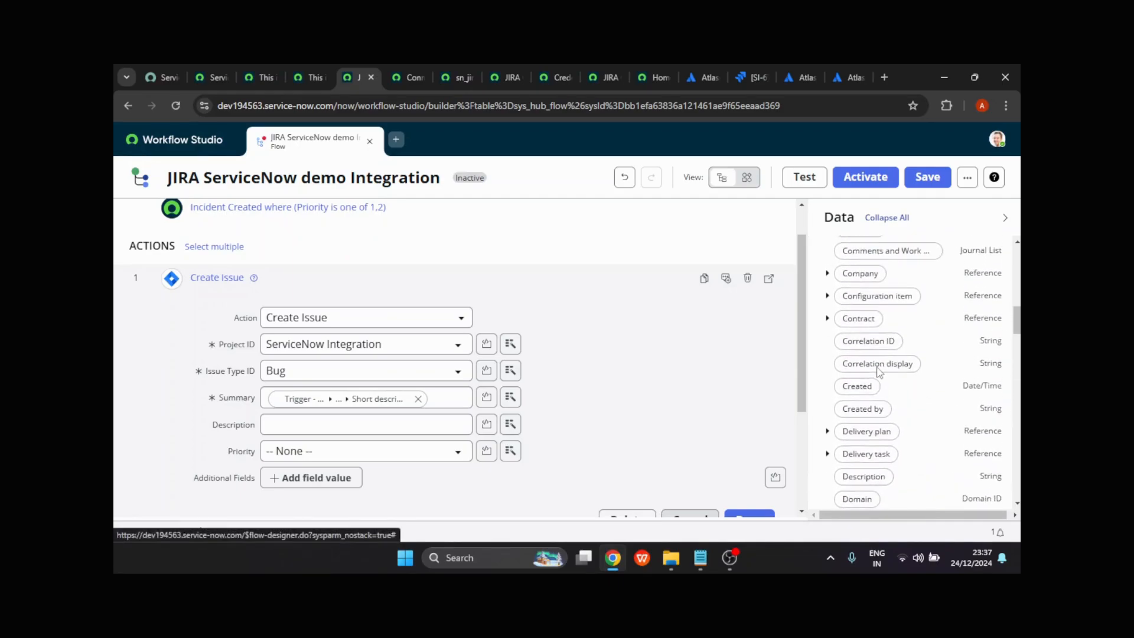
scroll(878, 372, "down", 3)
scroll(850, 366, "down", 2)
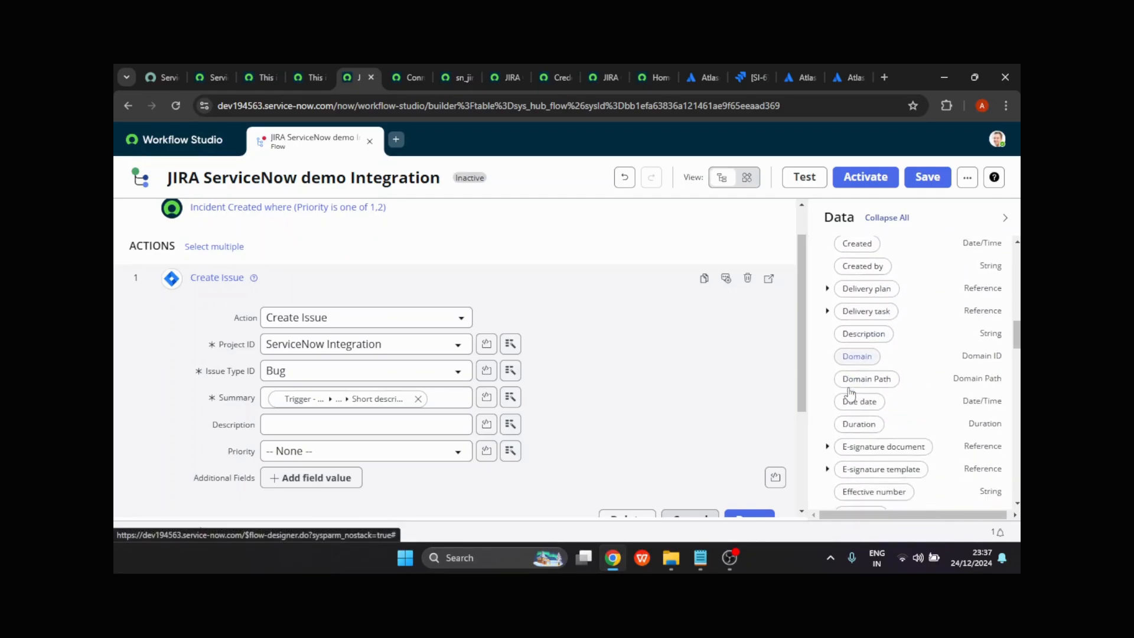
left_click_drag(863, 322, 384, 421)
left_click_drag(863, 322, 385, 423)
Set the Create Issue action's Priority to Highest and finish configuring the action.
left_click(405, 451)
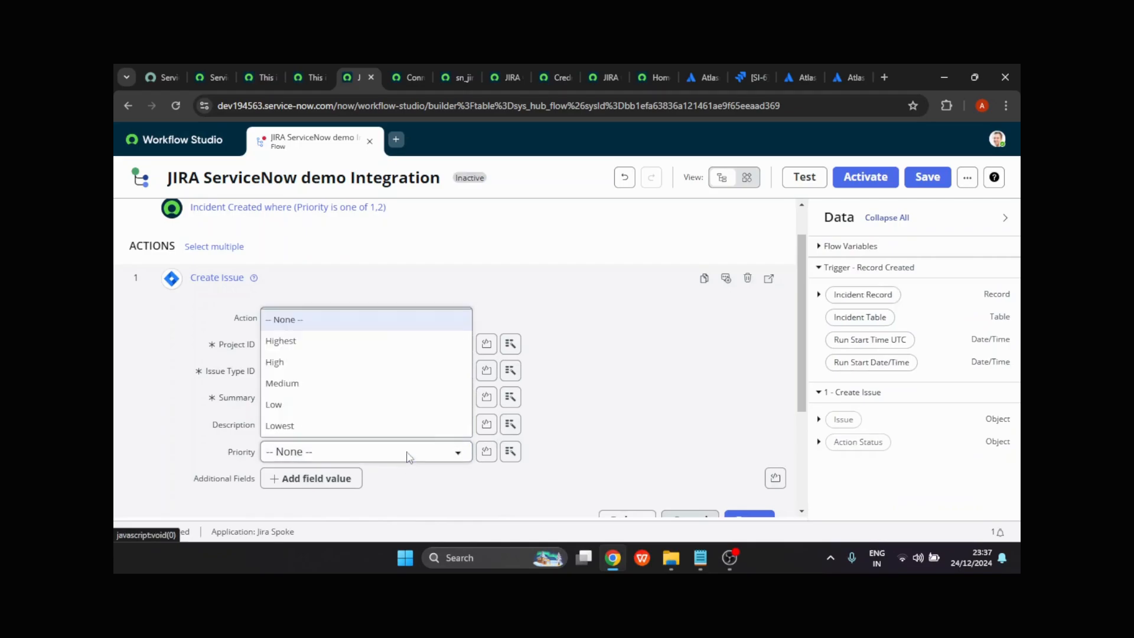
left_click(308, 341)
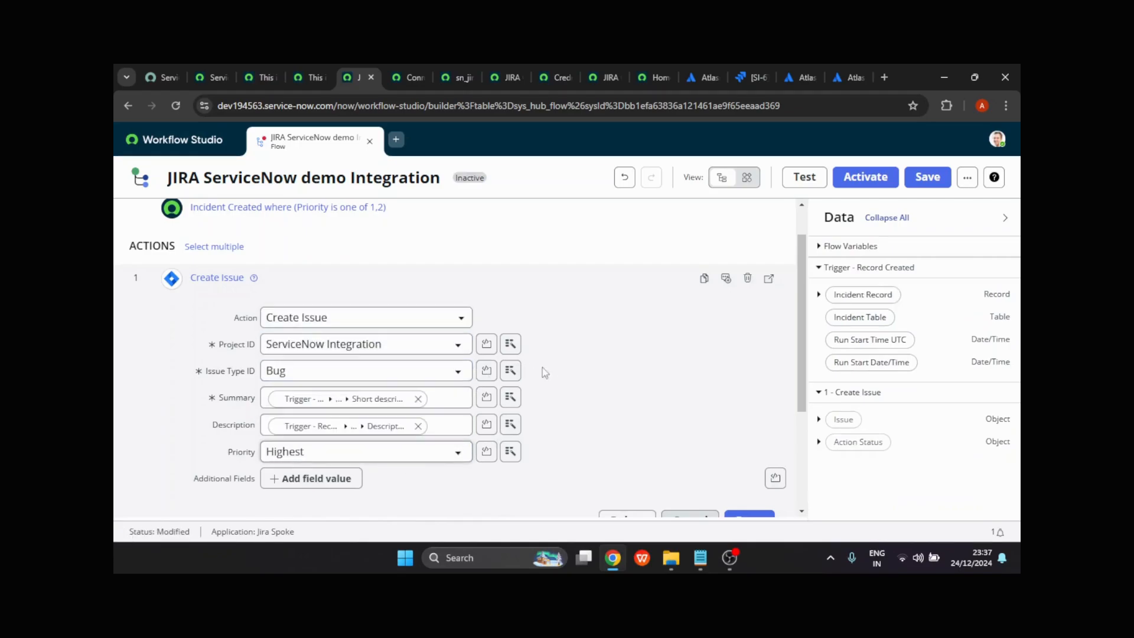
scroll(599, 367, "down", 1)
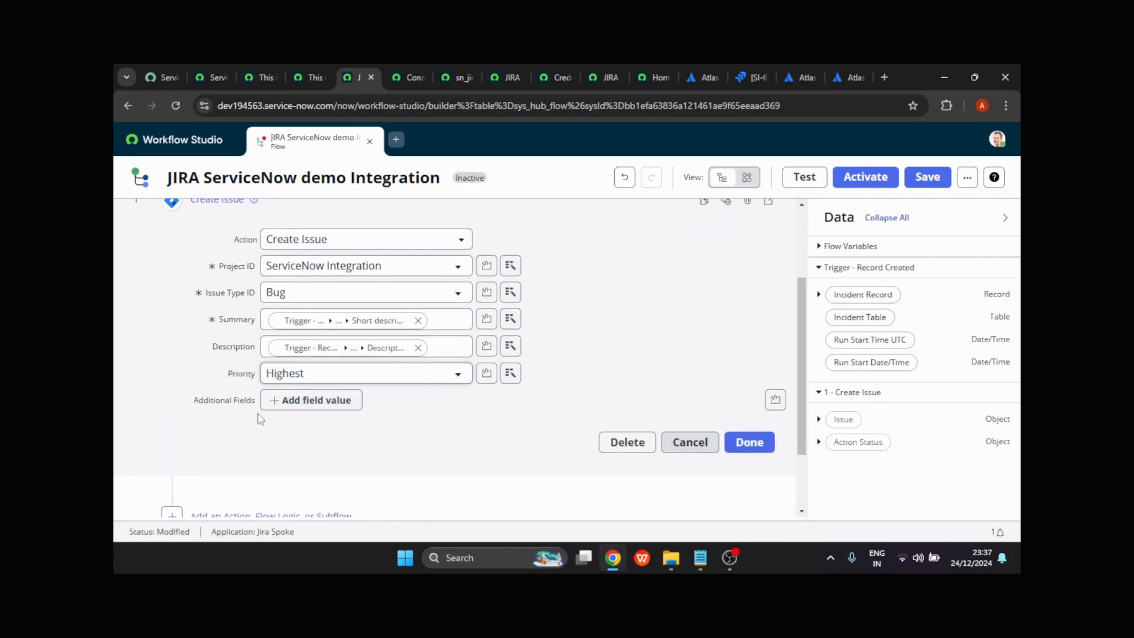
right_click(423, 340)
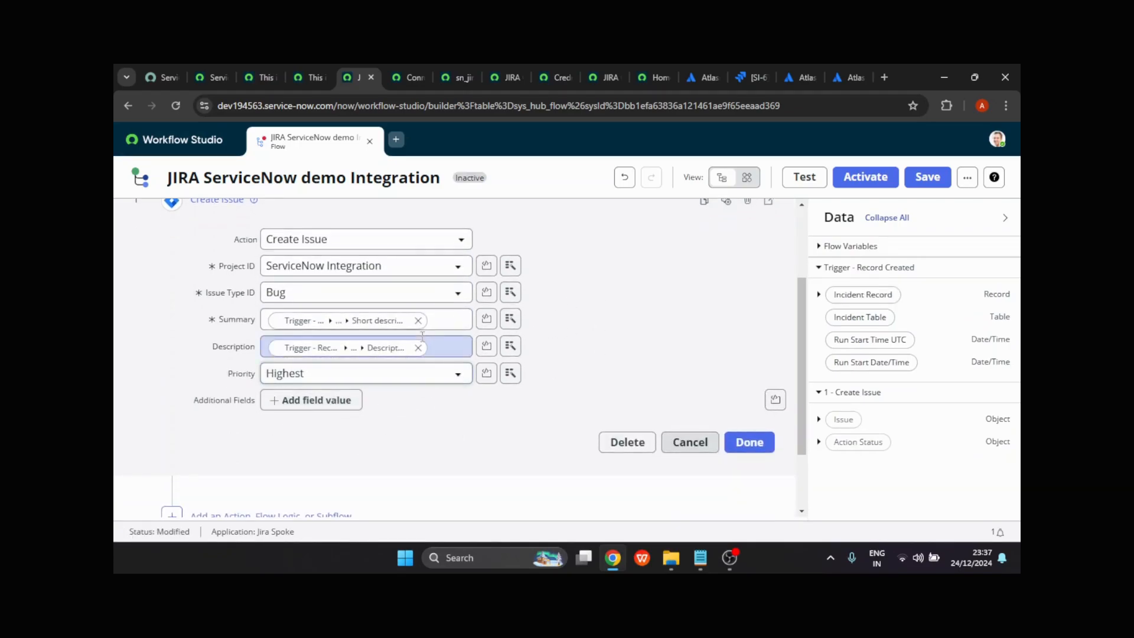
left_click(539, 400)
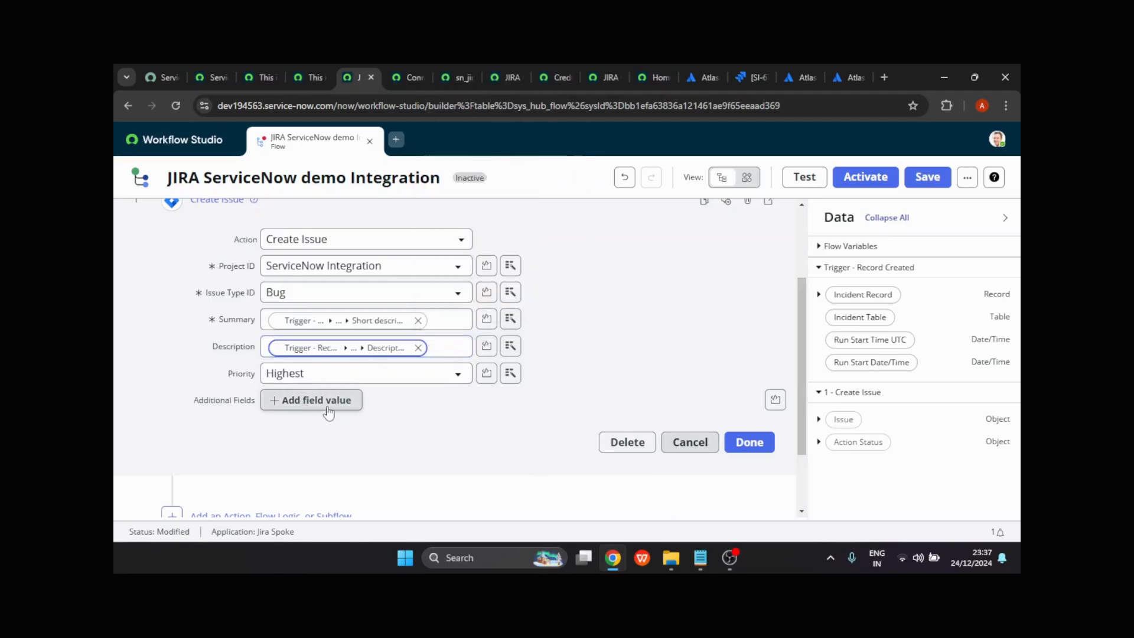
left_click(766, 449)
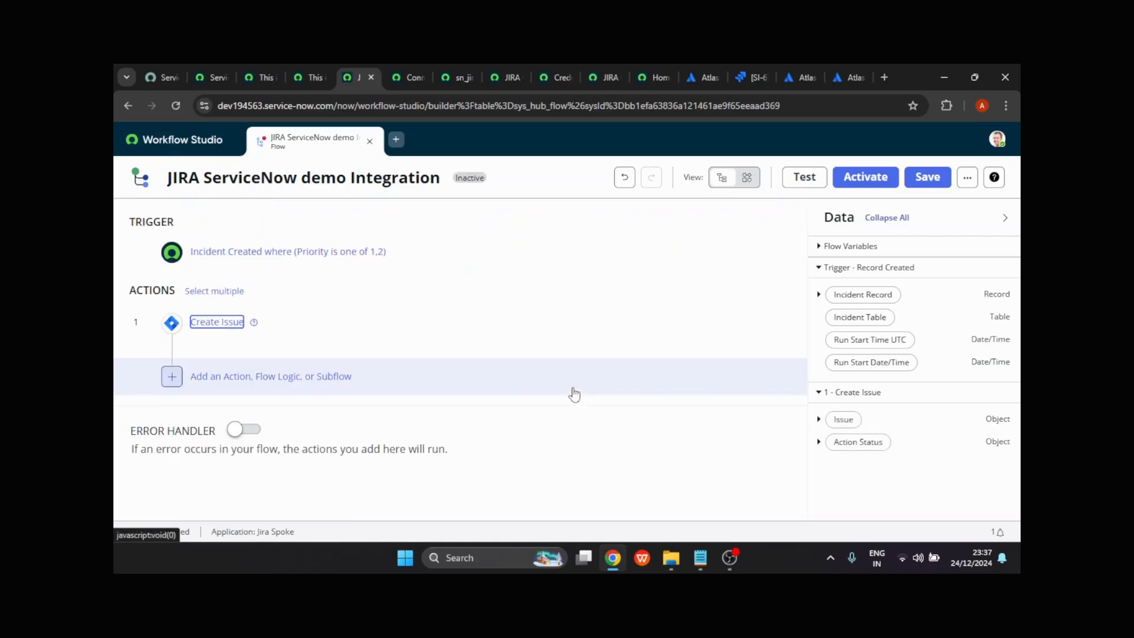
Save the JIRA ServiceNow demo Integration flow and activate it.
left_click(925, 175)
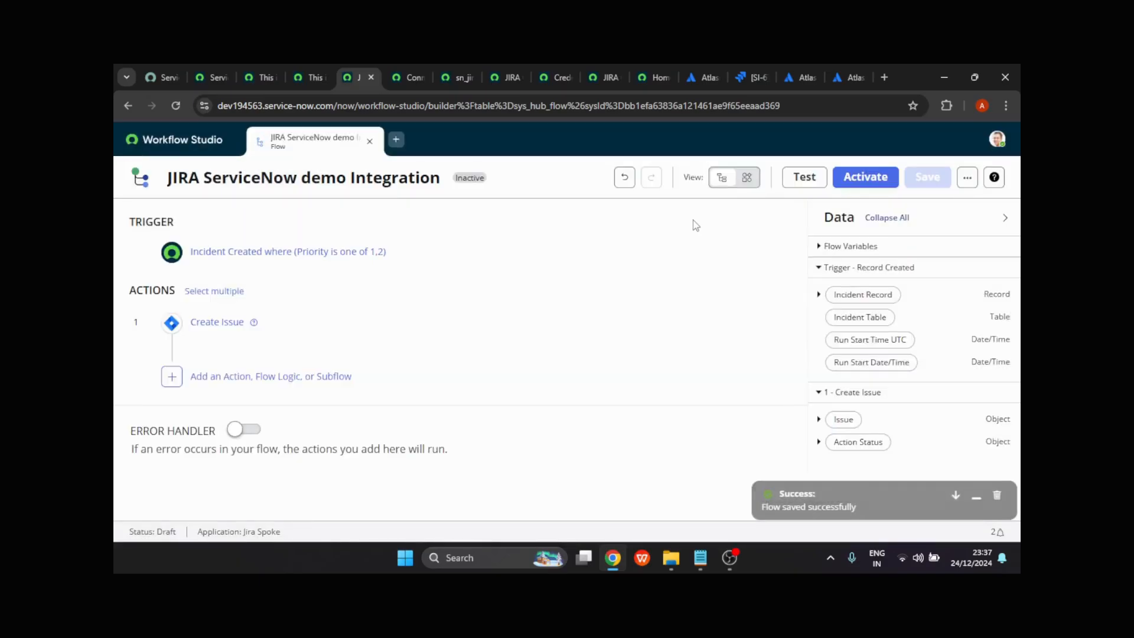
left_click(874, 175)
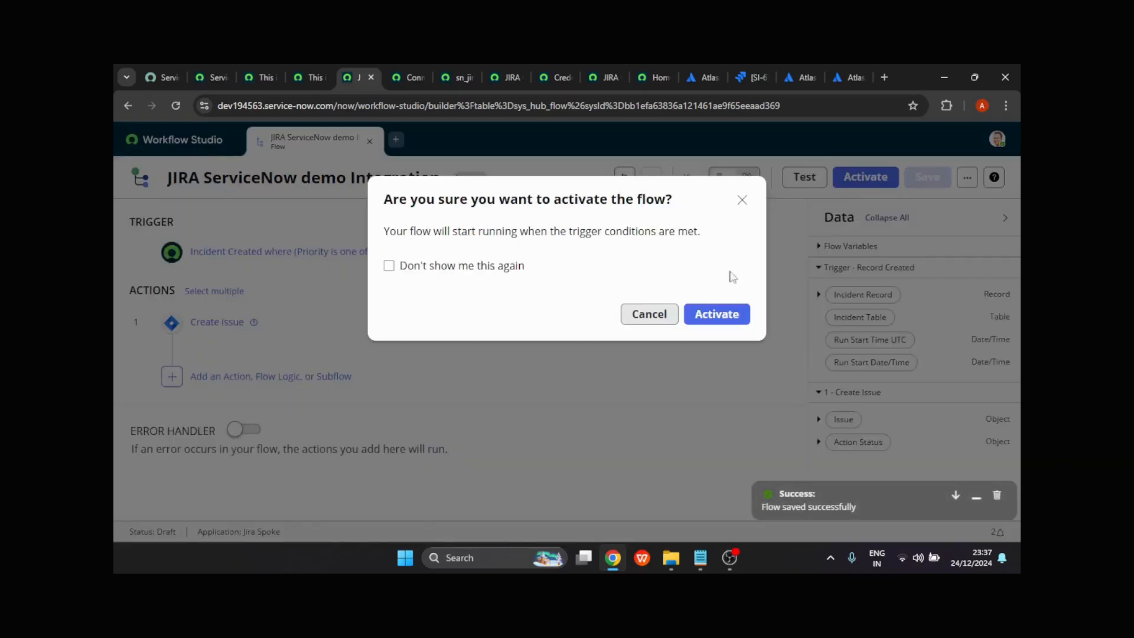
left_click(713, 316)
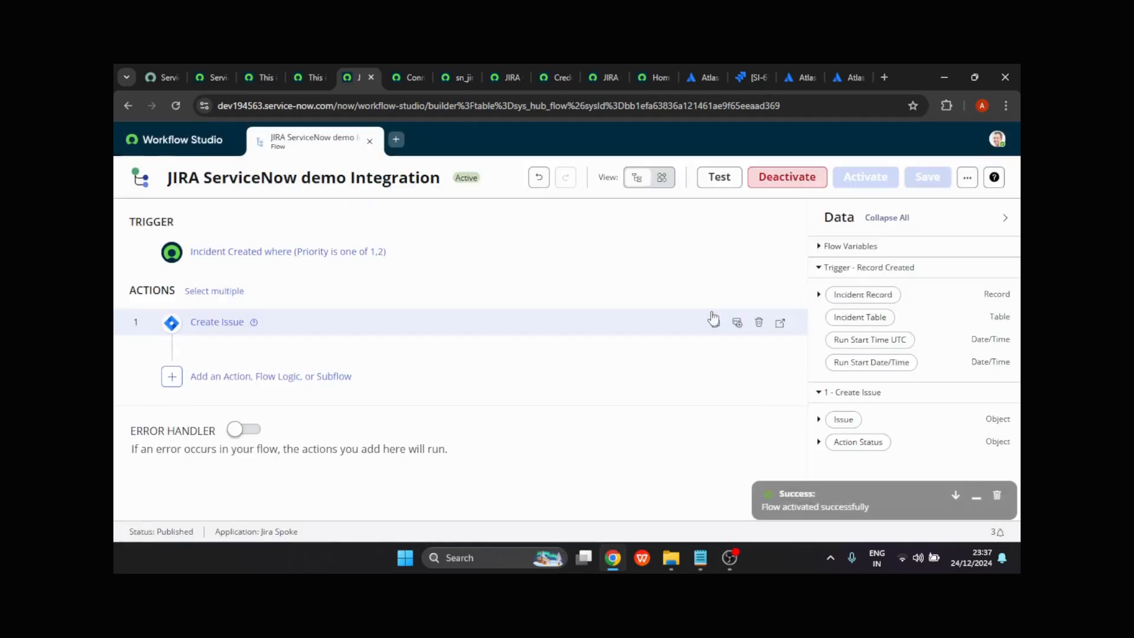
Open a blank incident form in a new browser tab using incident.DO and select the first listed user as caller.
left_click(221, 71)
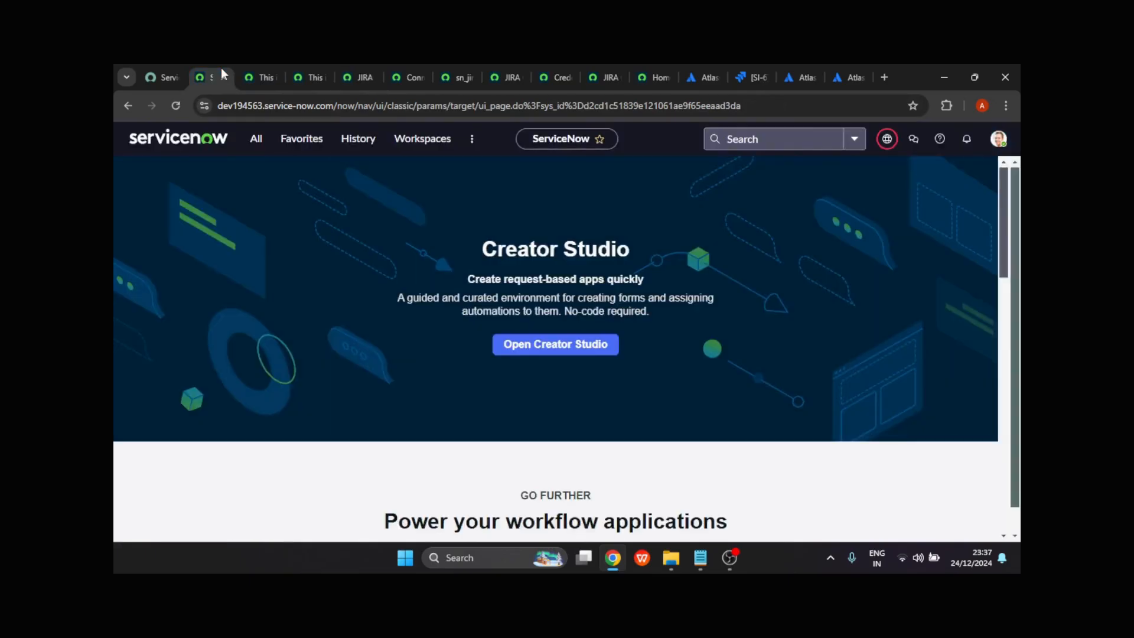
left_click(257, 141)
type("incident")
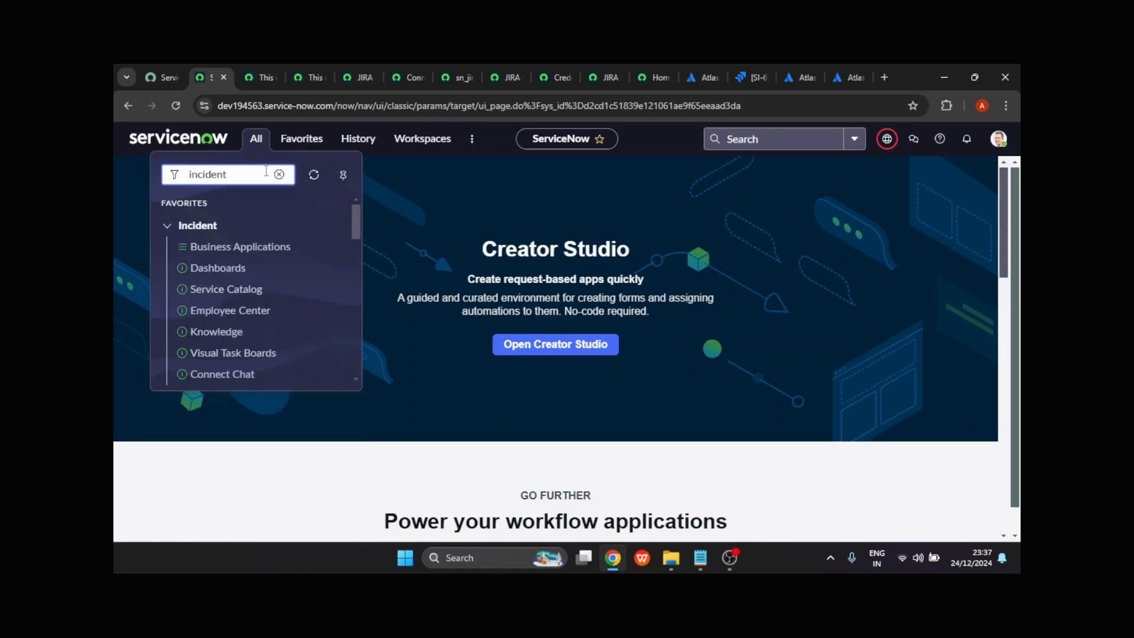
type(".DO")
key("Return")
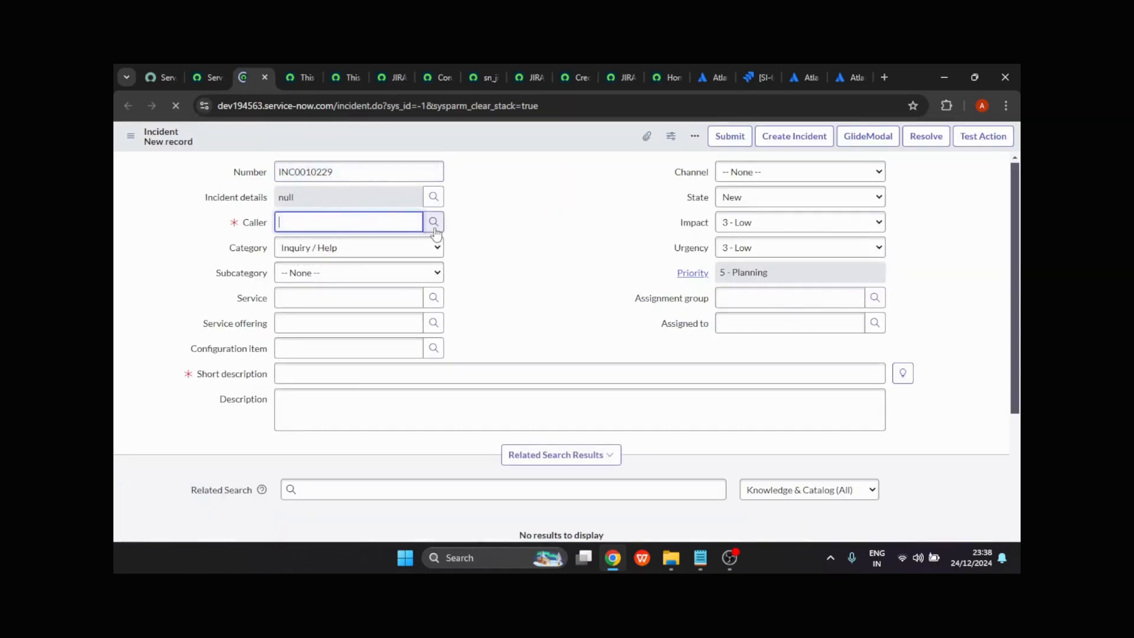
left_click(434, 223)
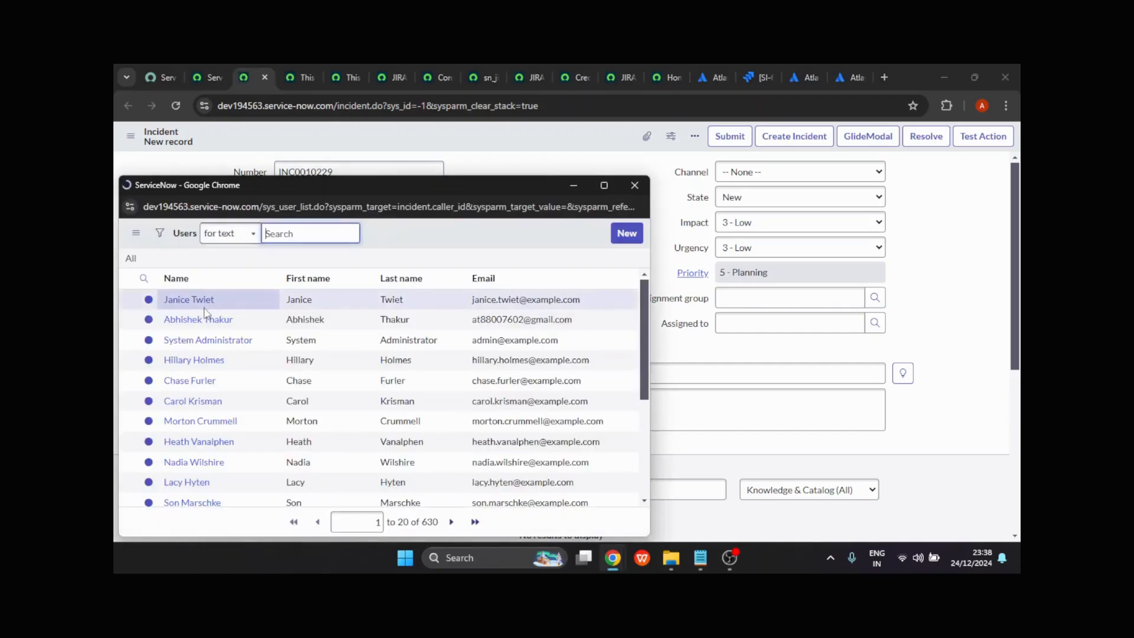
left_click(204, 324)
Enter "This is for demo purpose for the ServiceNow & JIRA integration." as the incident's Short description and copy it into the Description.
left_click(348, 423)
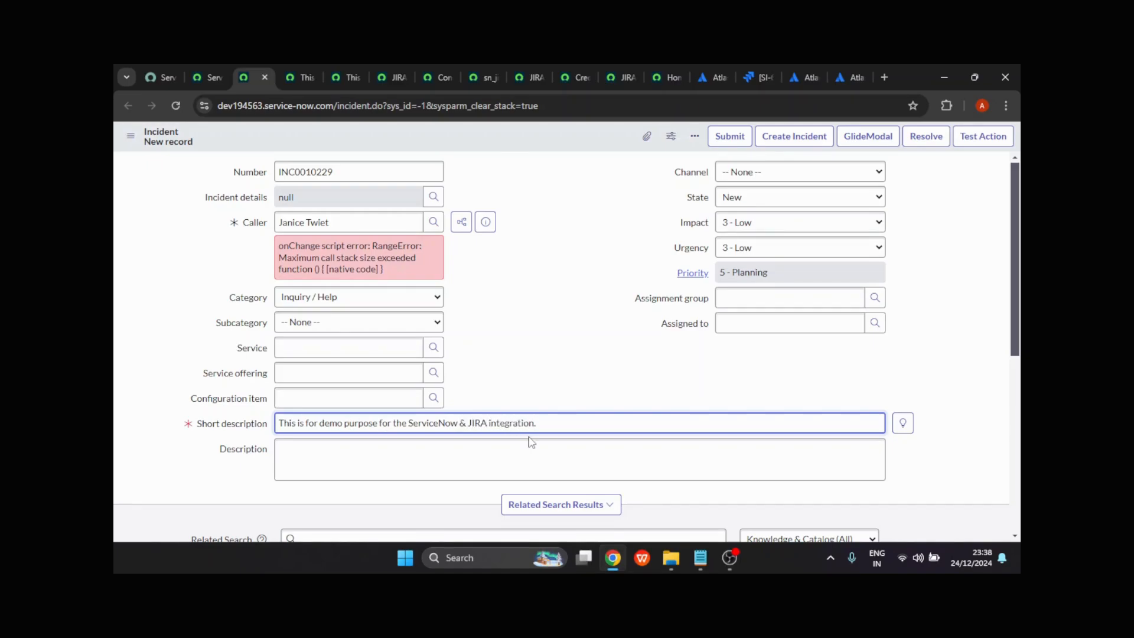
left_click_drag(554, 426, 201, 440)
key("ctrl+c")
left_click(307, 468)
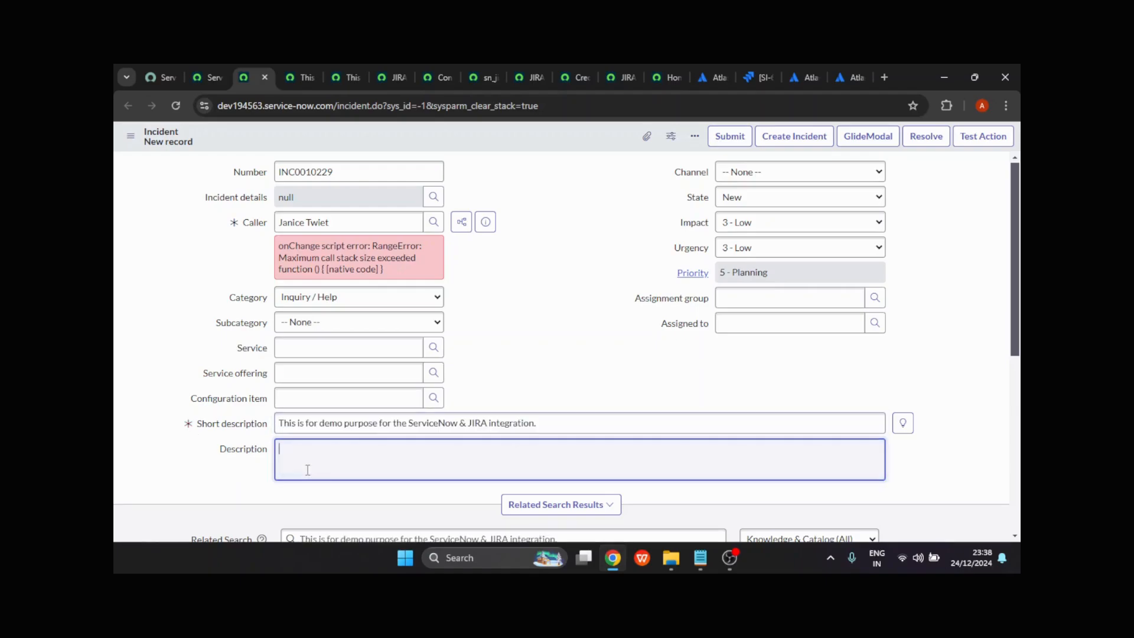
key("ctrl+v")
Set the incident's Impact and Urgency to 1 - High and save the record.
left_click(767, 227)
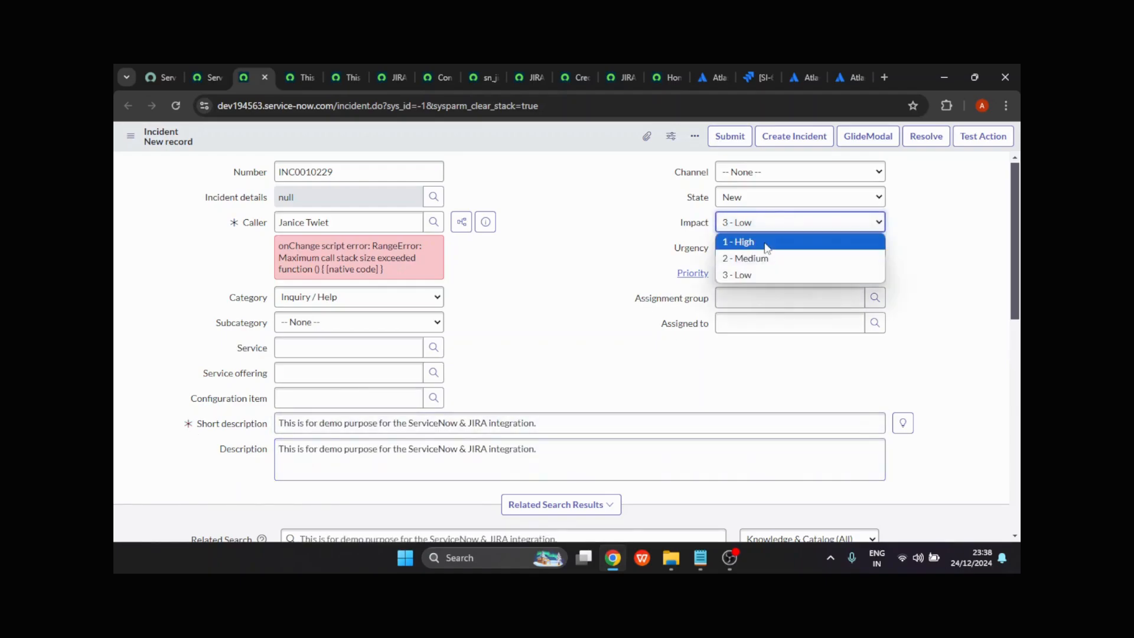
left_click(767, 243)
left_click(762, 248)
left_click(762, 266)
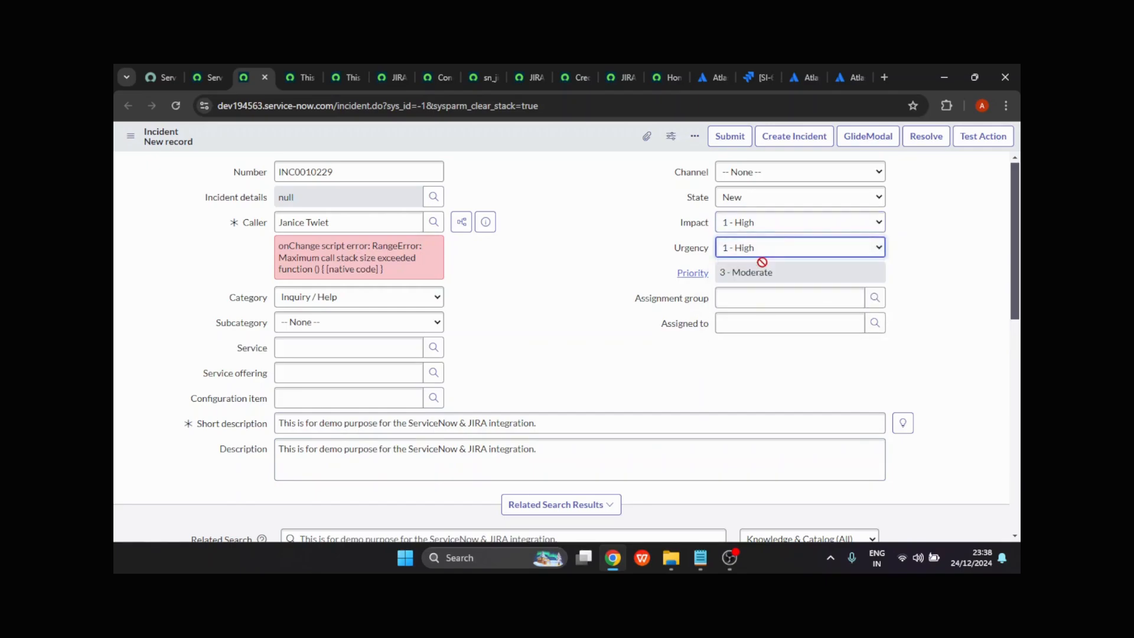
right_click(535, 142)
left_click(548, 148)
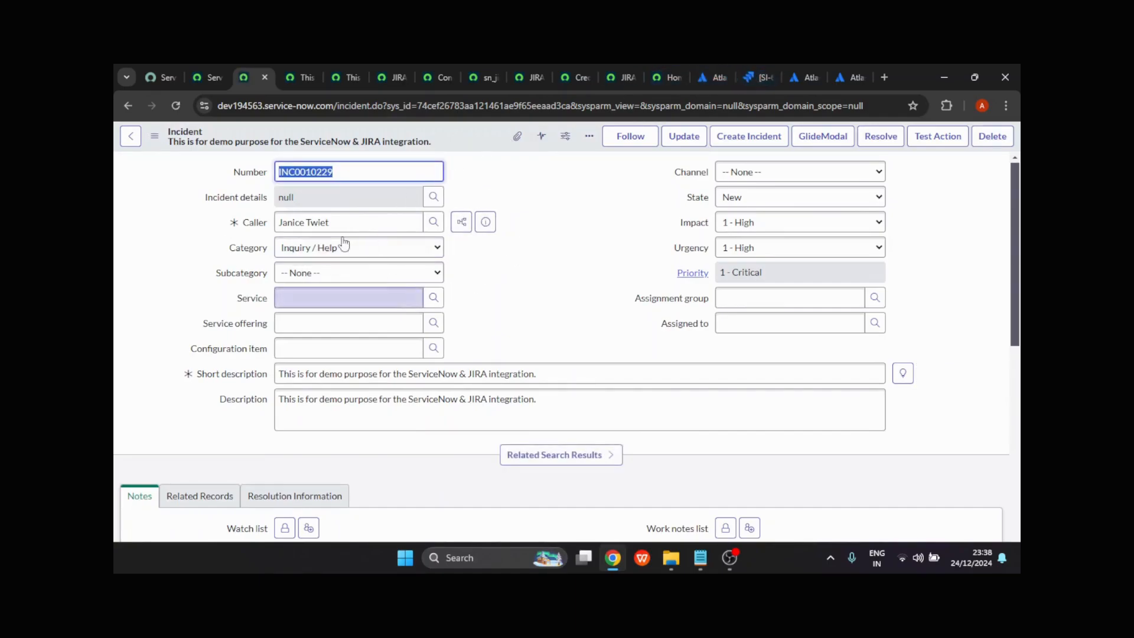
Compare the new incident's short description with the previous incident and the ServiceNow Integration work items in Jira.
left_click(767, 68)
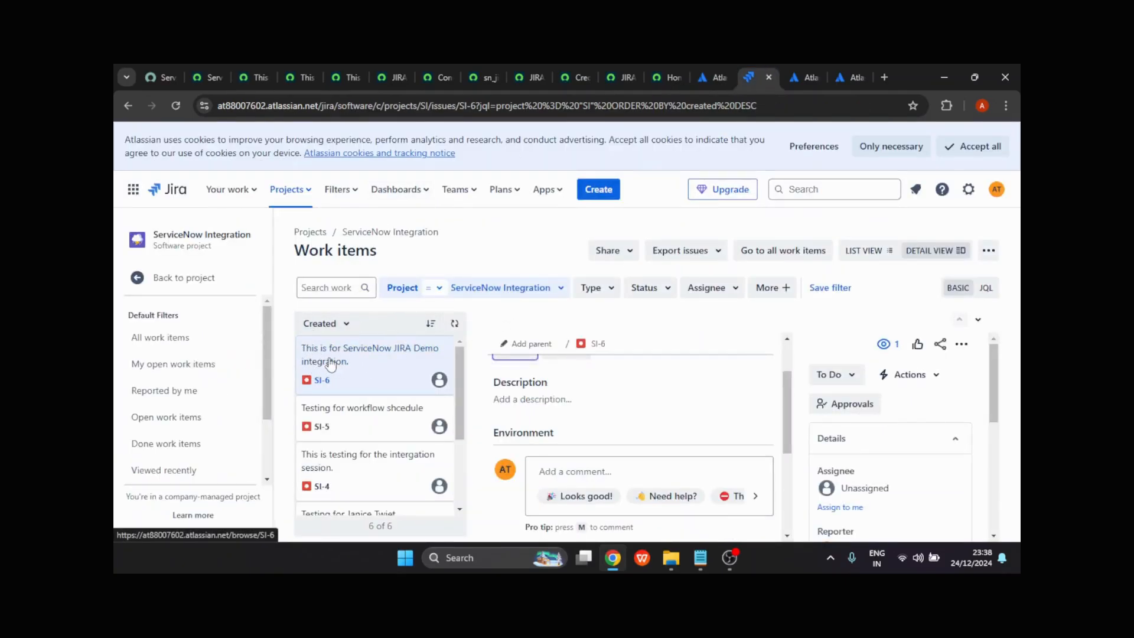
left_click(242, 71)
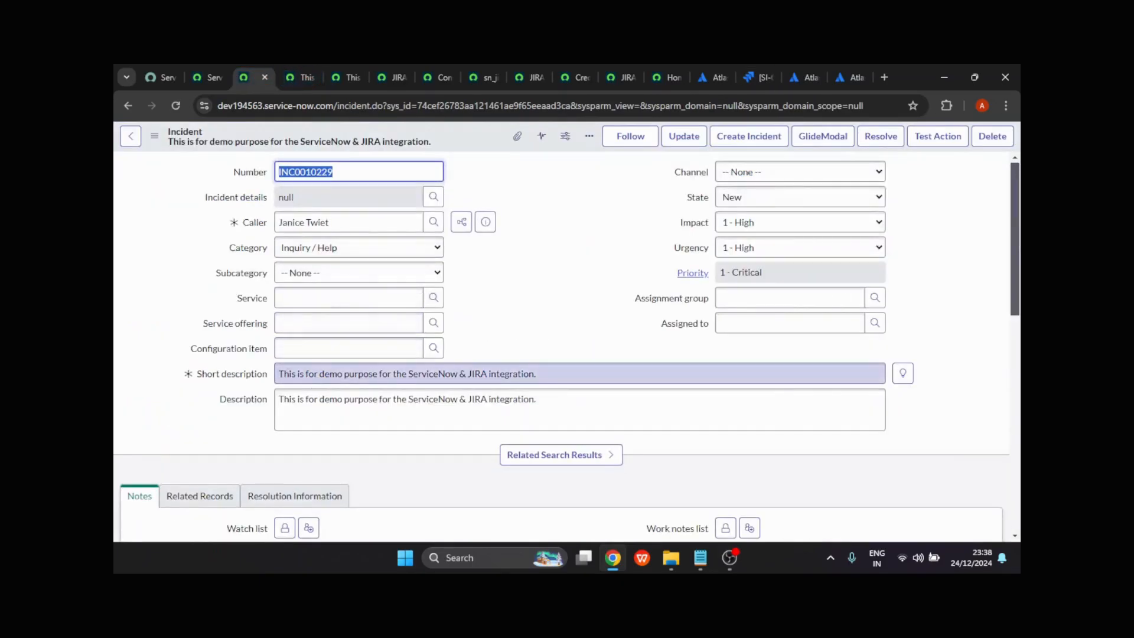
left_click(362, 365)
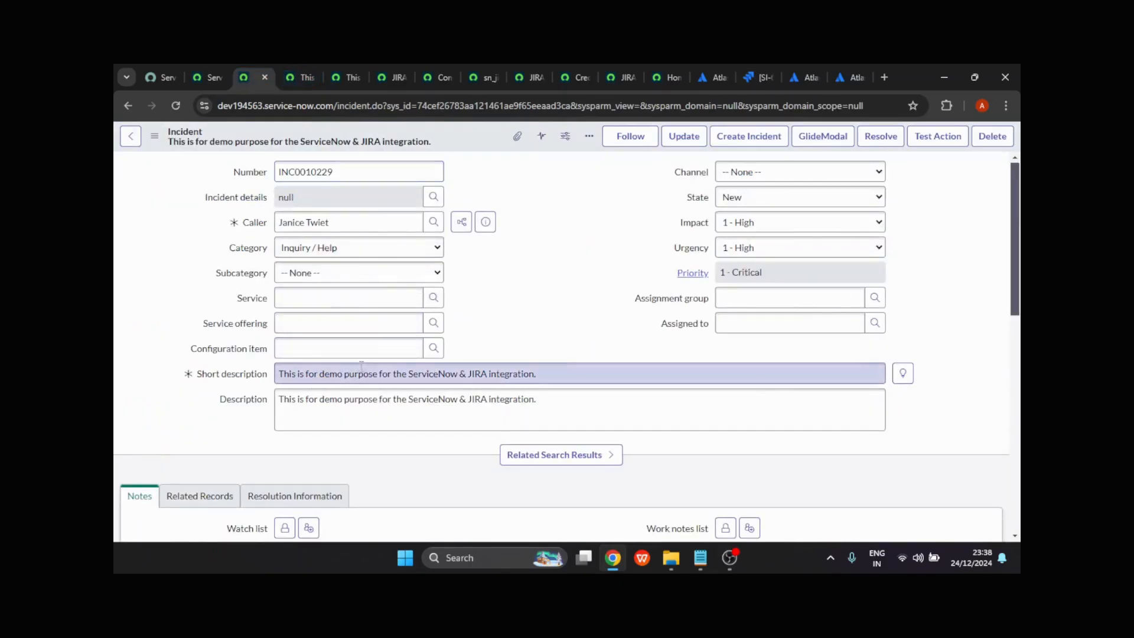
left_click(306, 66)
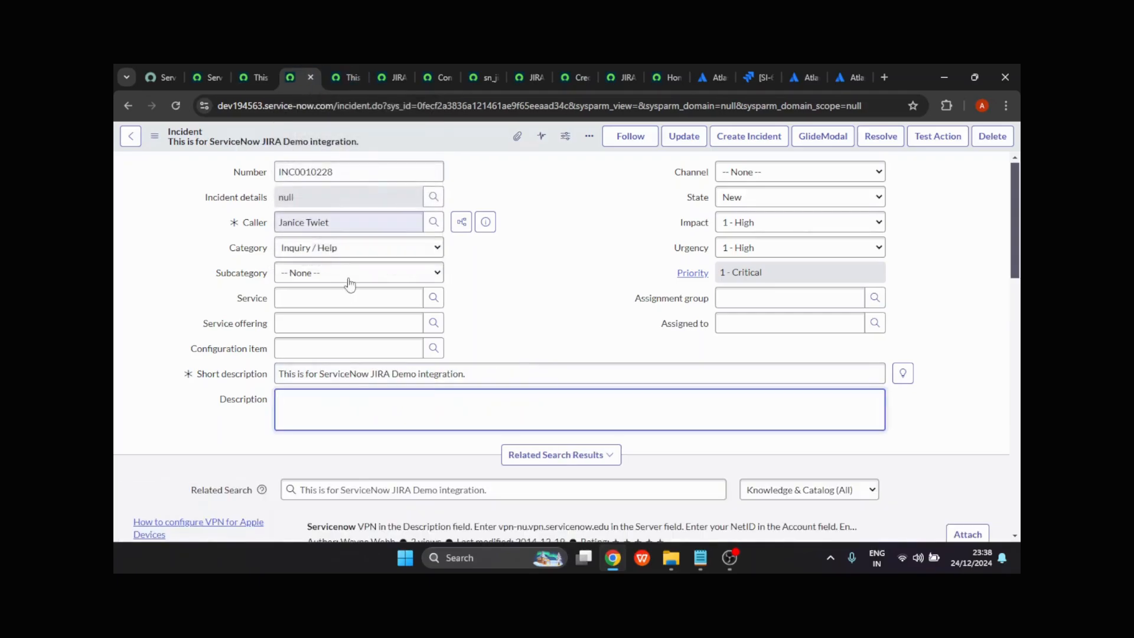
left_click(242, 70)
left_click_drag(552, 374, 144, 339)
left_click(760, 70)
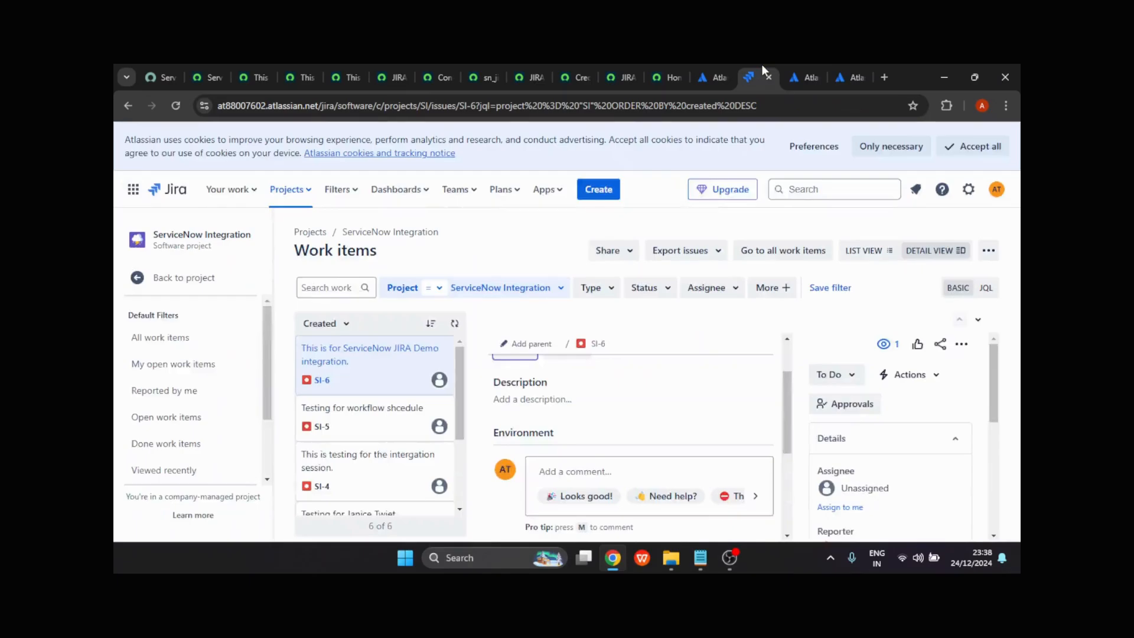
Reload the Jira work items and review the newest bug's summary and description.
left_click(175, 106)
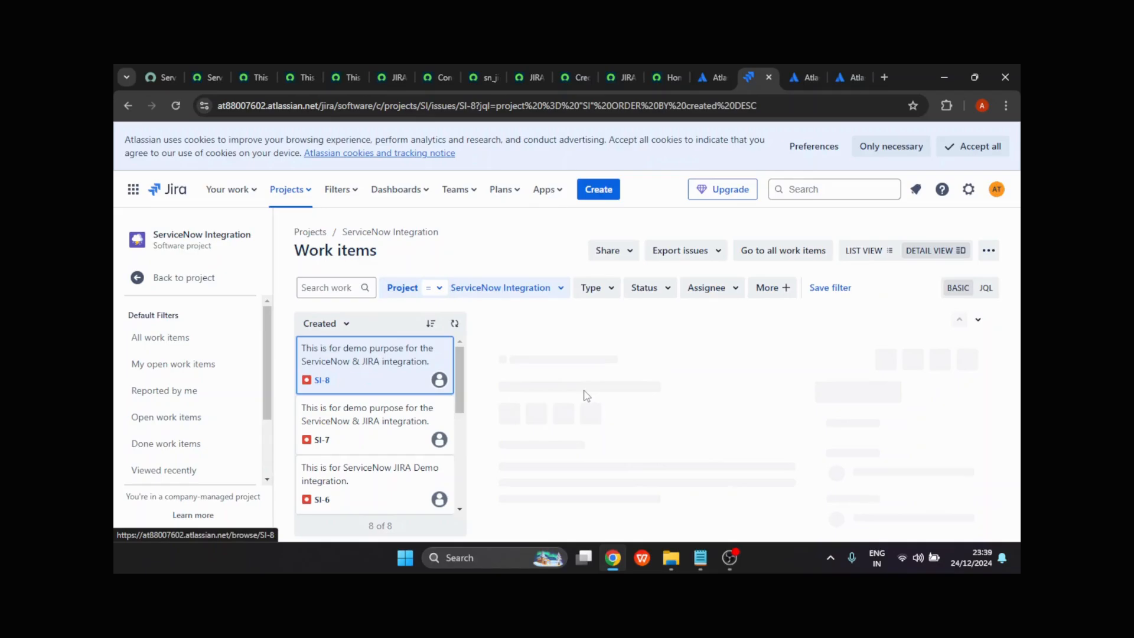
left_click(549, 377)
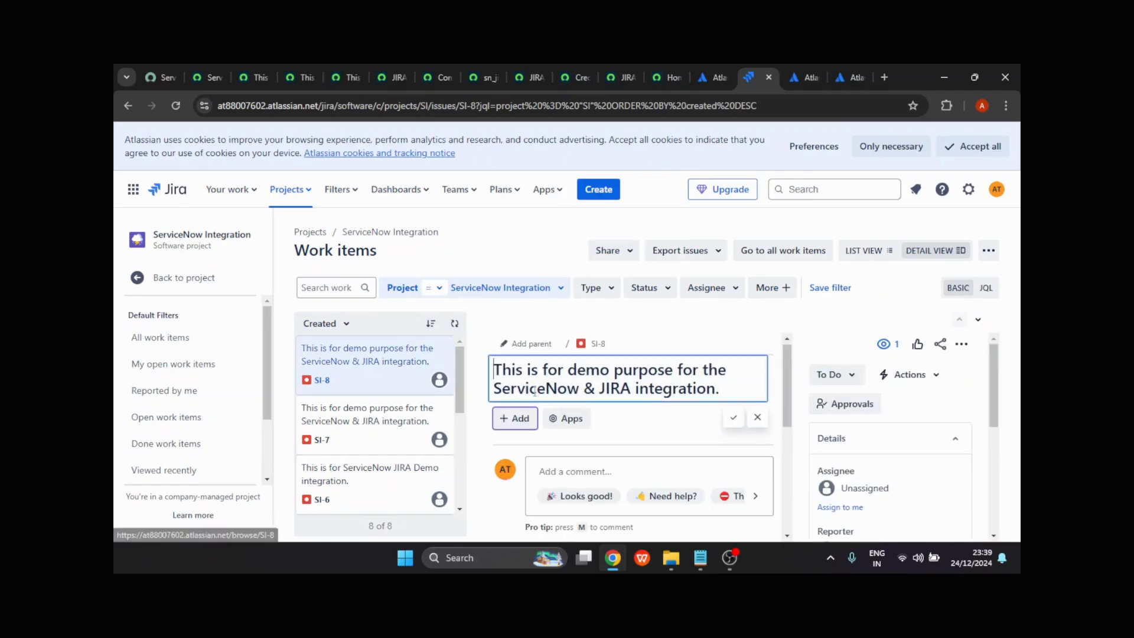
scroll(505, 407, "down", 2)
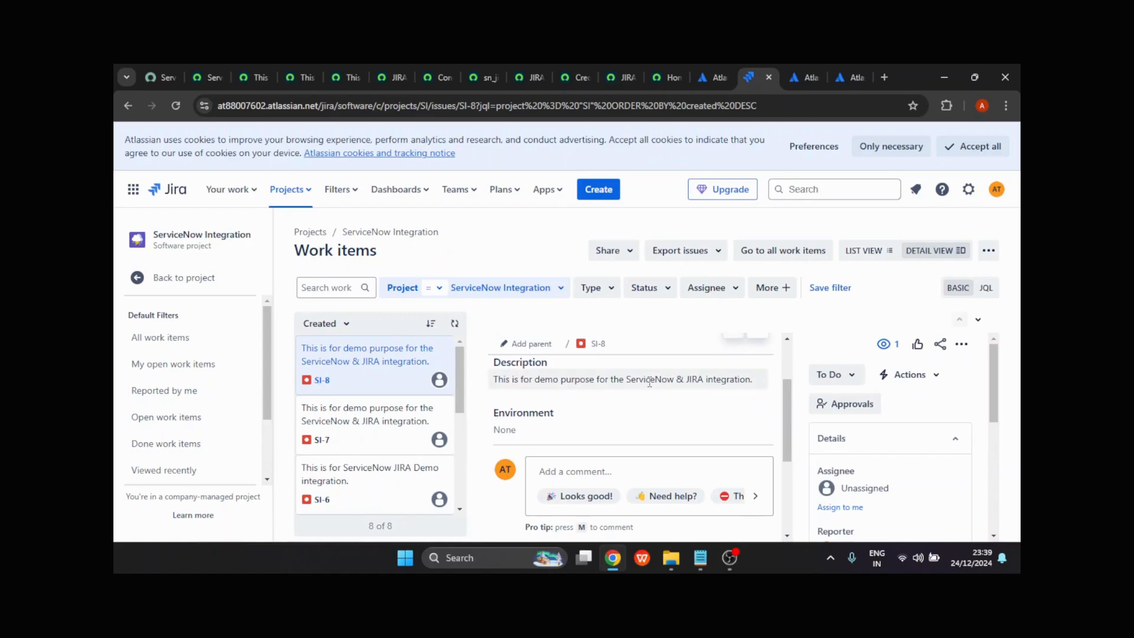
left_click_drag(493, 382, 766, 385)
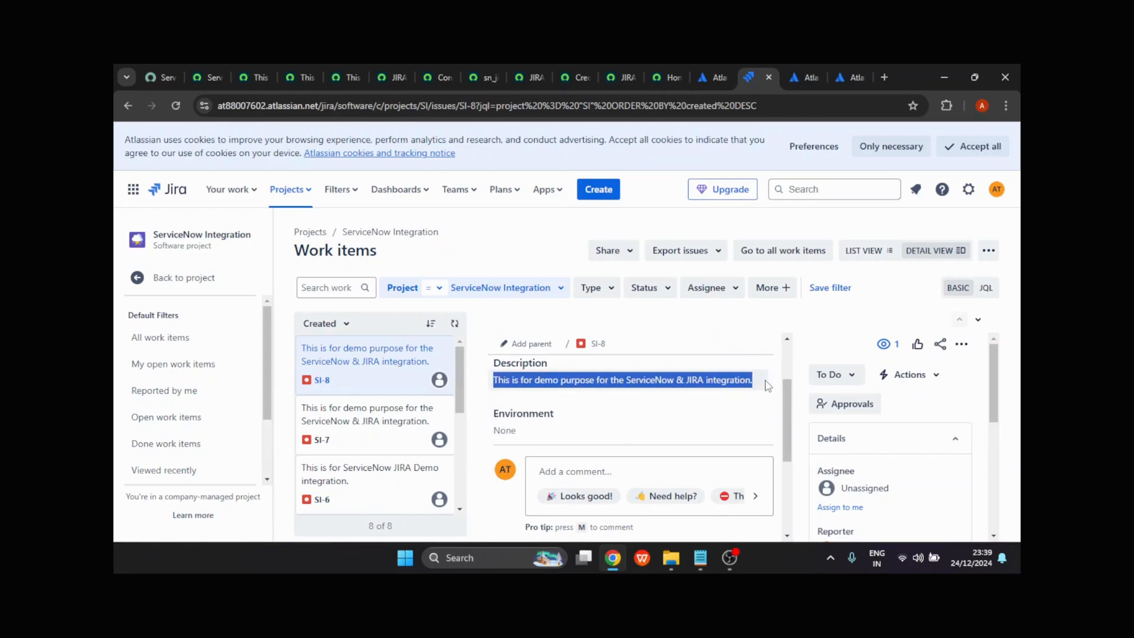
scroll(613, 414, "down", 2)
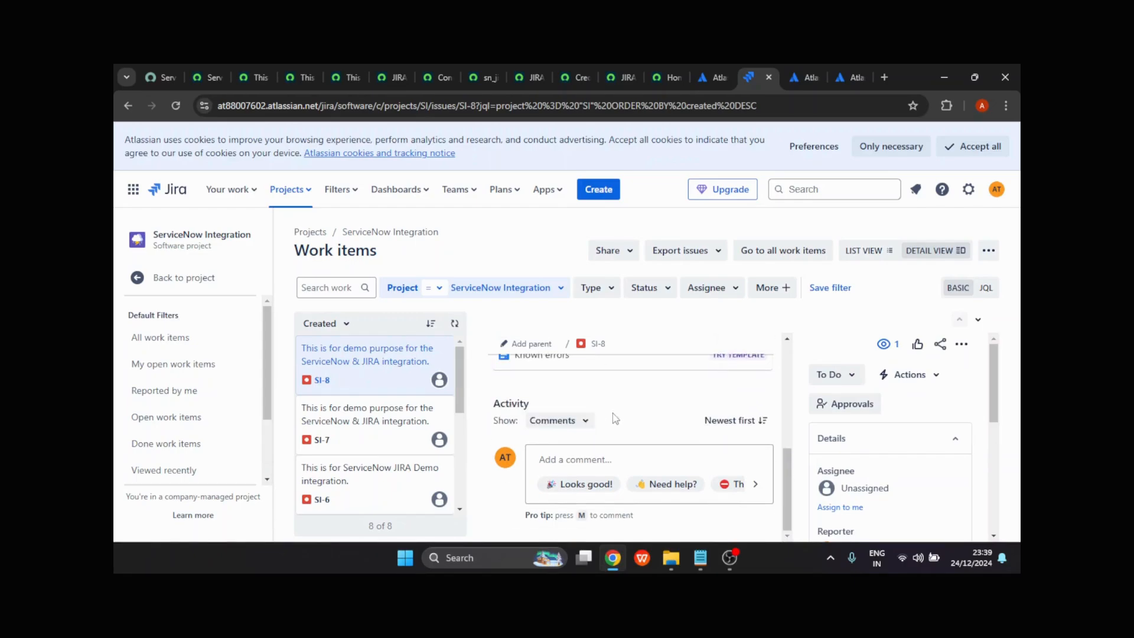
scroll(612, 413, "up", 3)
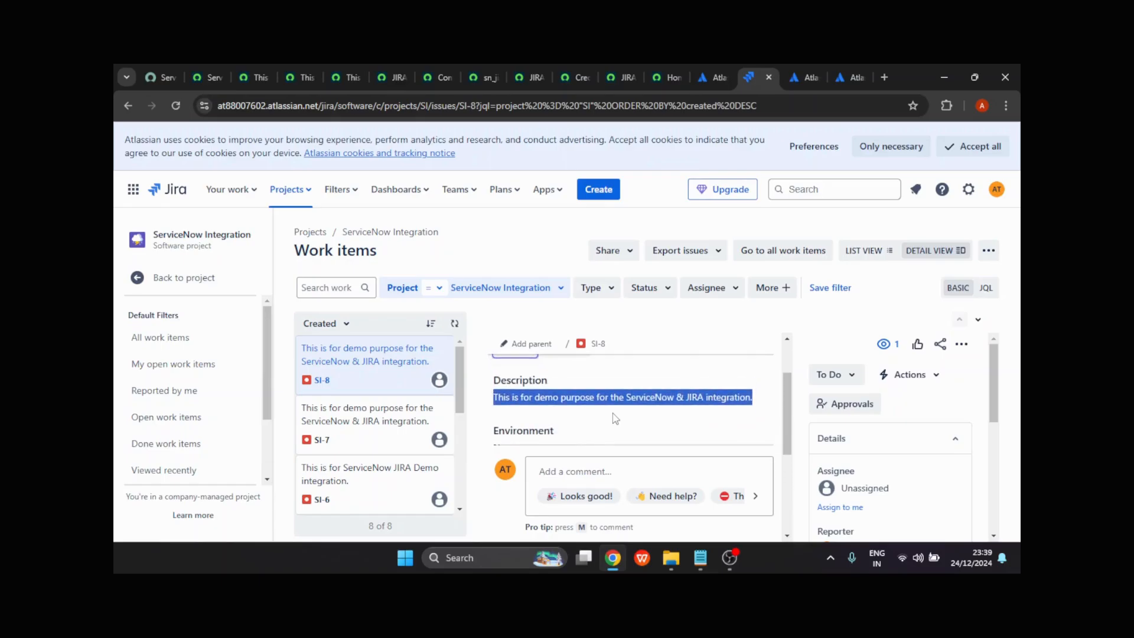
scroll(612, 413, "up", 2)
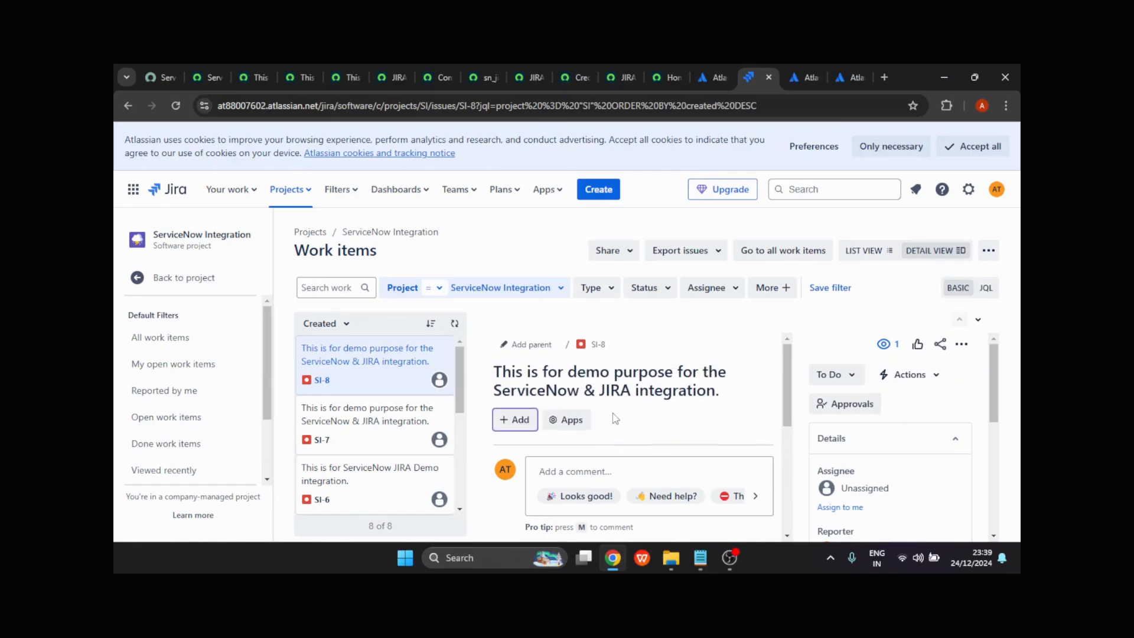